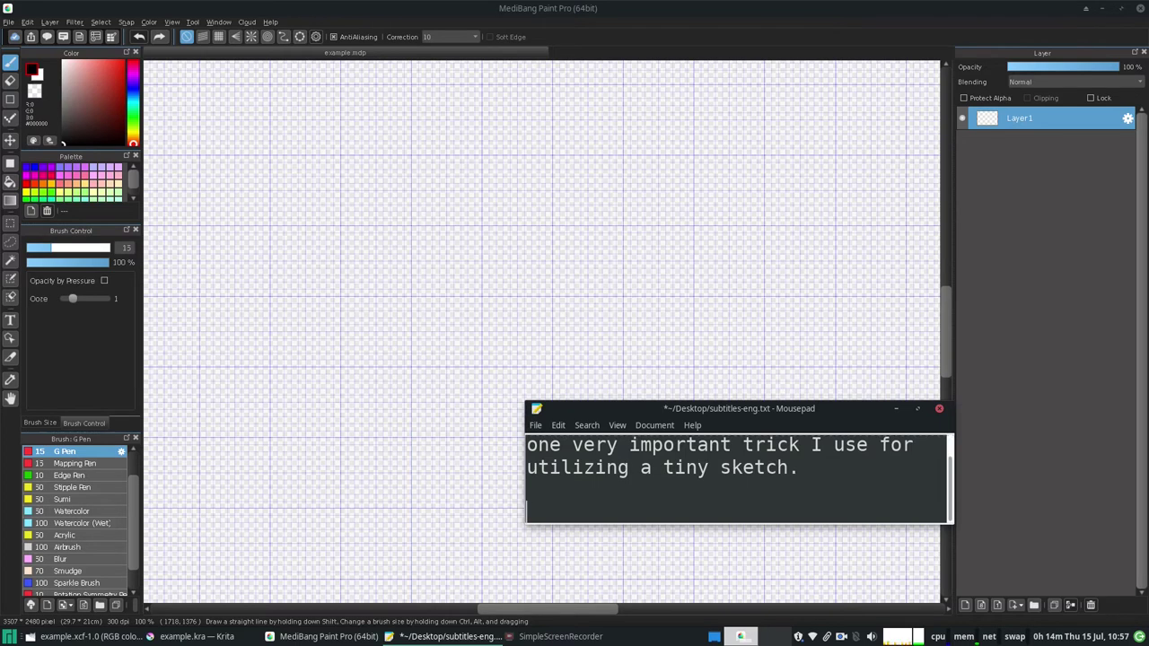
# - Write in the notes: "You'll notice that making short, little lines is more comfortable if you're not used to drawing long, flowing lines from the elbow or shoulder."
pyautogui.press('Return')
pyautogui.press('Return')
pyautogui.write("You'll notice that making ")
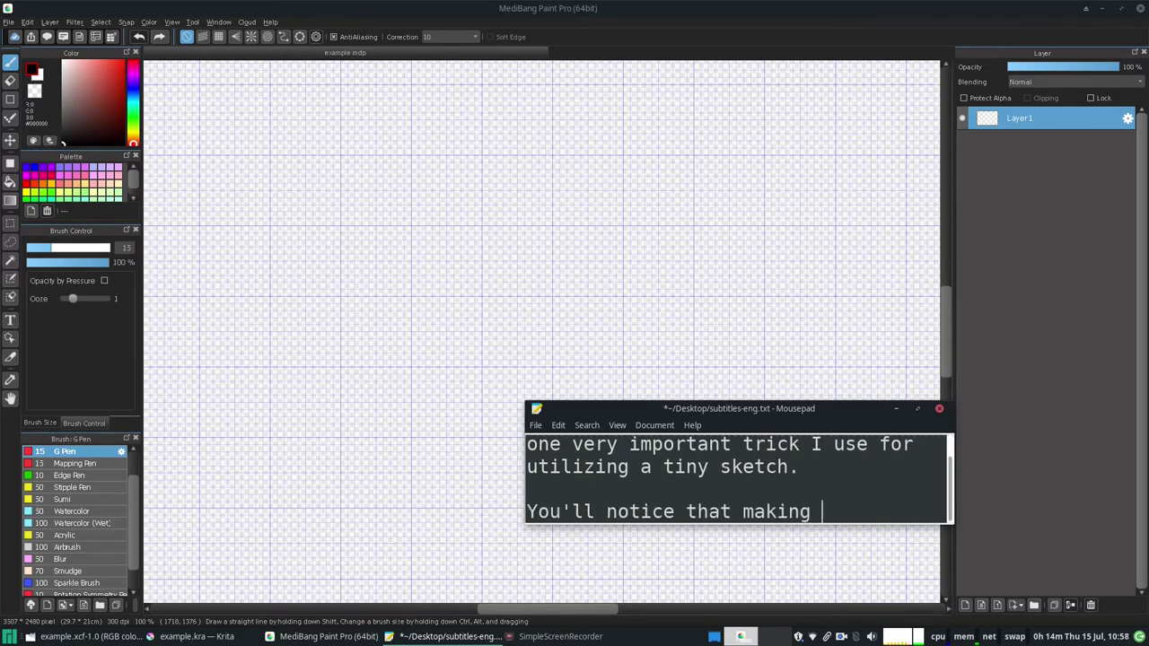
pyautogui.write('short, little lines is more comfort')
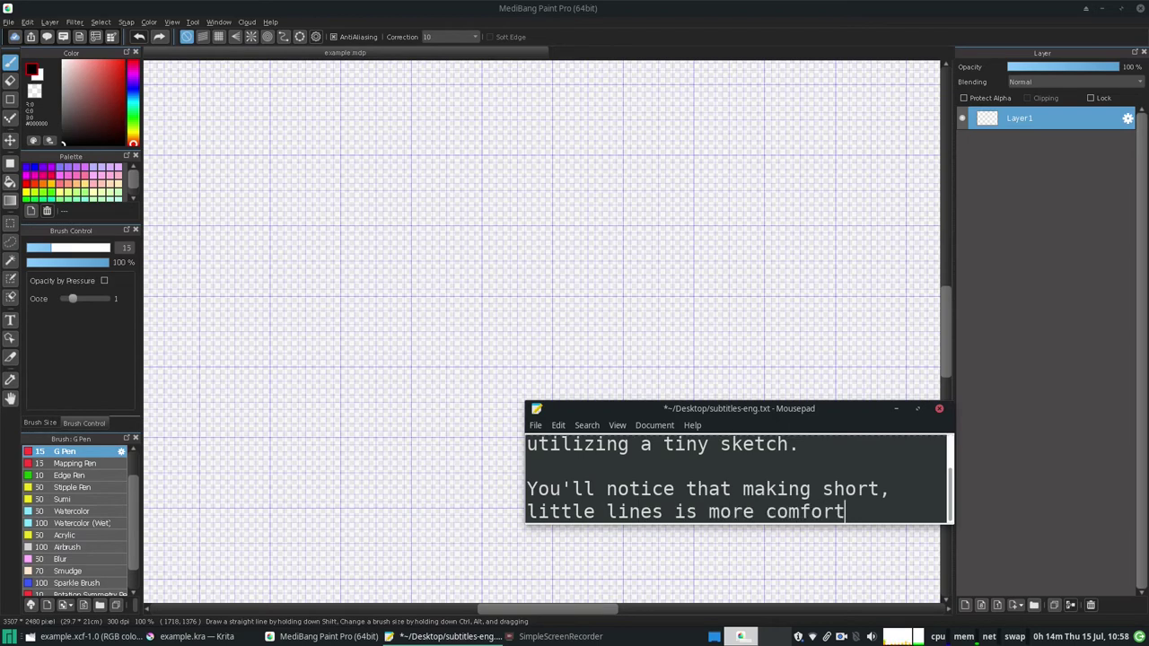
pyautogui.write("able if you're not ")
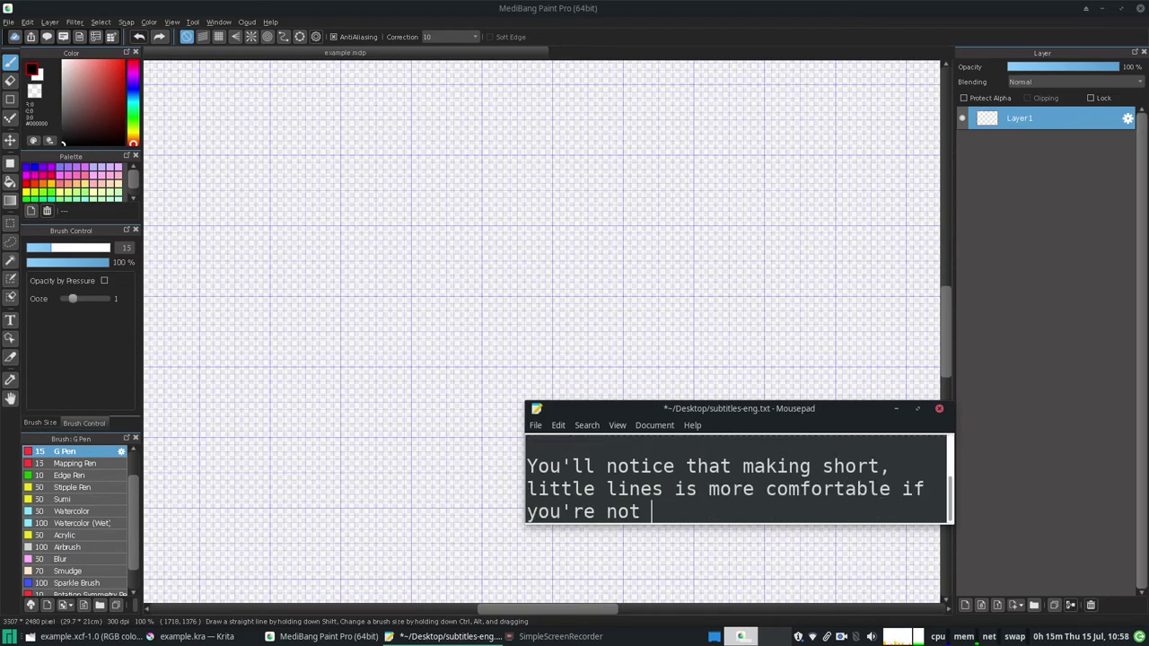
pyautogui.write('used to drawing long, flowing lines')
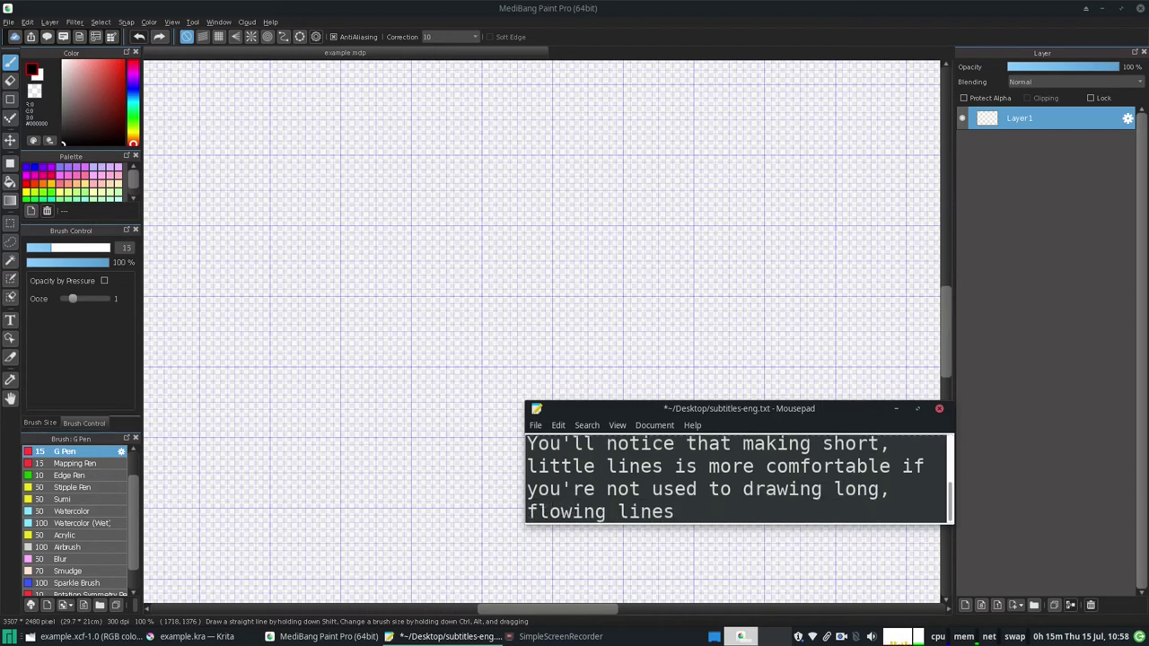
pyautogui.write(' from the elbow or shoulder.')
# - Add two paragraphs: "You probably have more practice handwriting letters than you do drawing huge things." and "So let's shortcut with that!"
pyautogui.press('Return')
pyautogui.press('Return')
pyautogui.write('You probably have more pr')
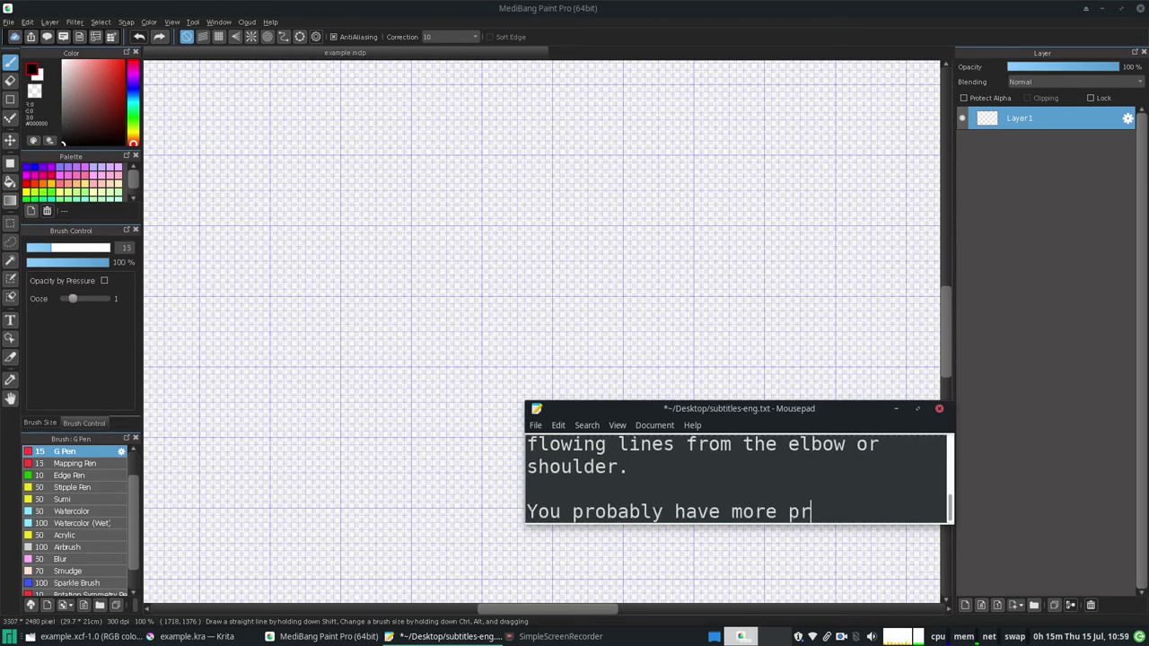
pyautogui.write('actice handwriting letters than you do drawing huge things')
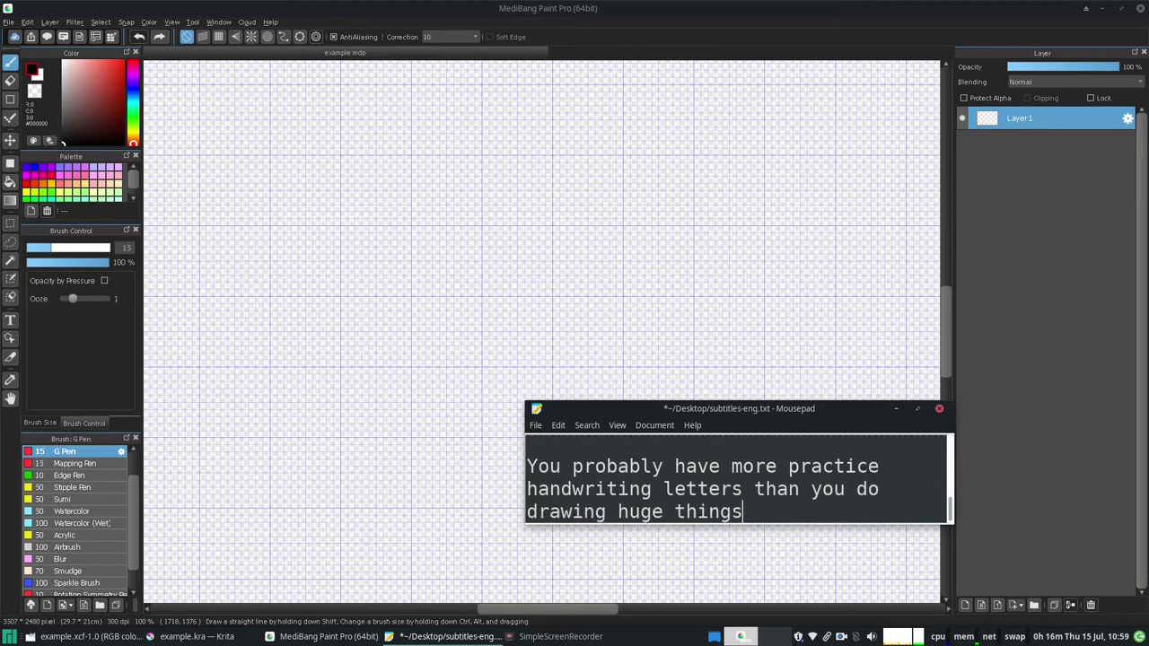
pyautogui.write('.')
pyautogui.press('Return')
pyautogui.press('Return')
pyautogui.write("So let's shortcut with that!")
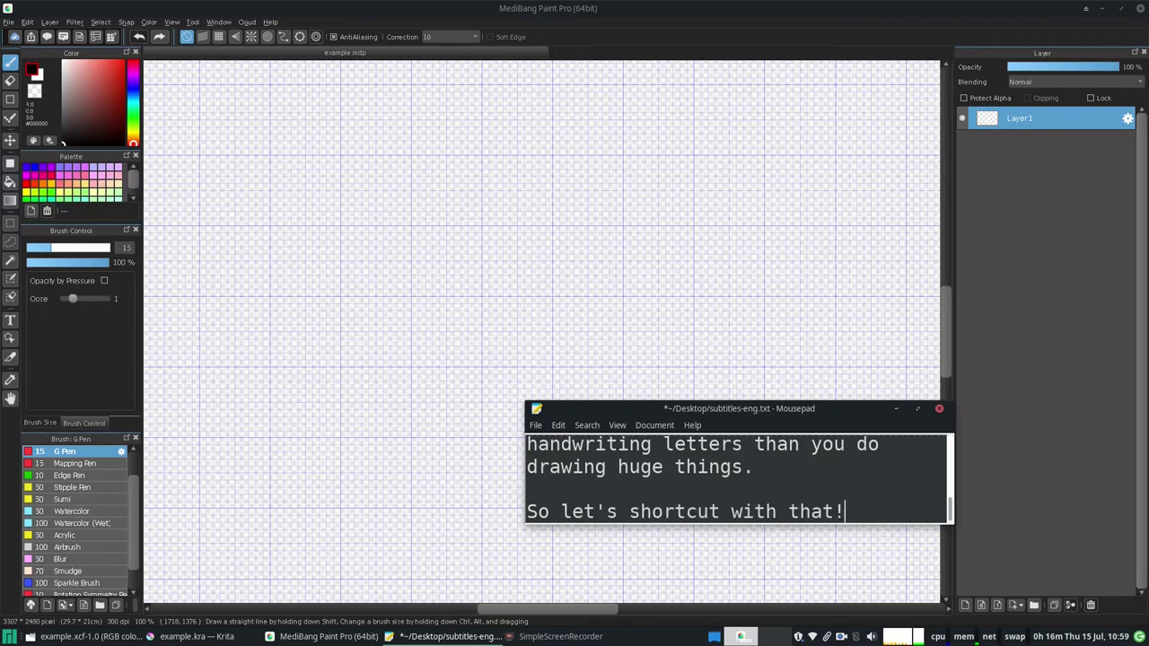
# - Replace all the text in the notes with "Watch."
pyautogui.hotkey('ctrl', 'a')
pyautogui.press('BackSpace')
pyautogui.write('Watch')
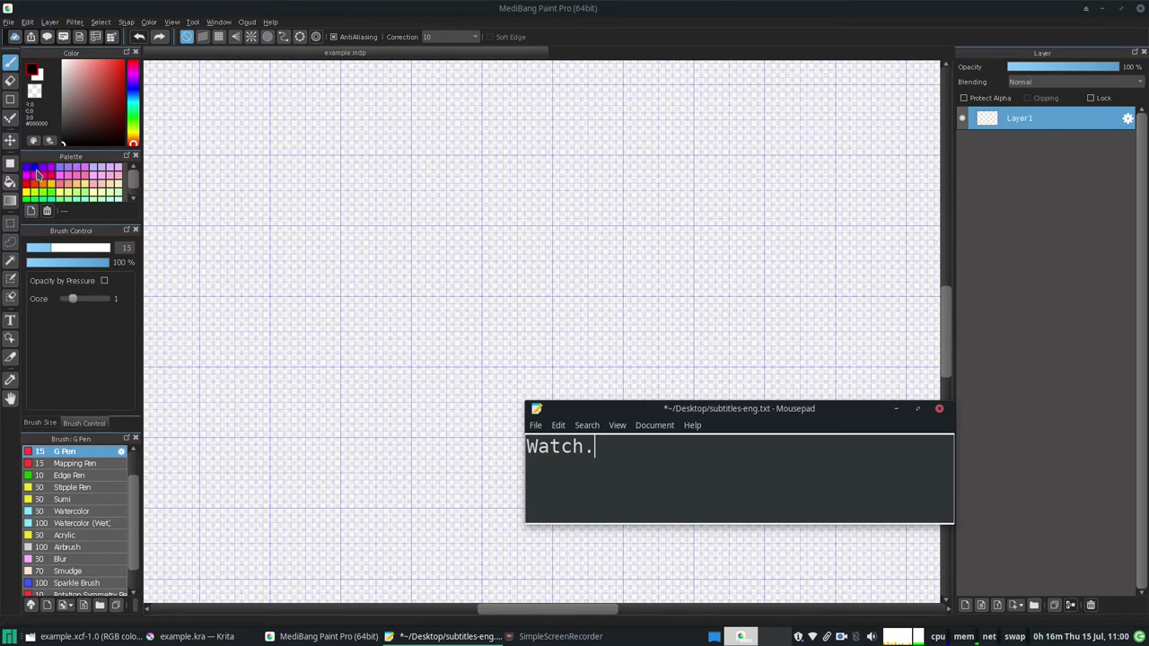
# - Choose the gray #707070 as the drawing color and rename Layer1 to SKETCH
pyautogui.click(62, 106)
pyautogui.doubleClick(1071, 118)
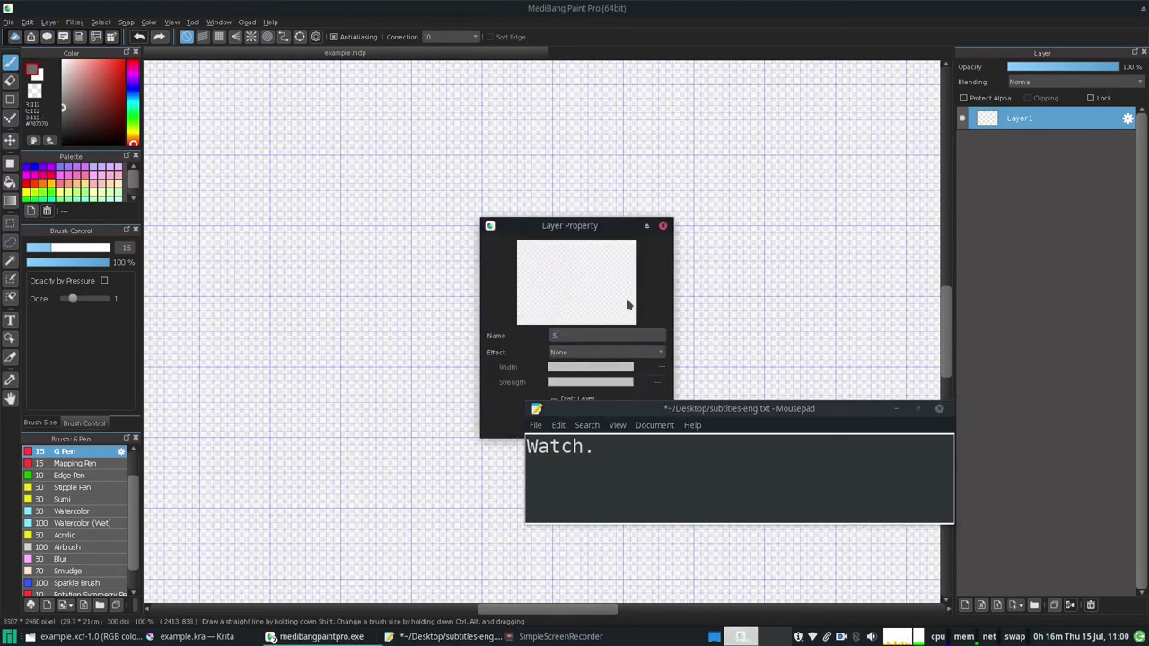
pyautogui.press('Return')
# - Draw a test stroke on the canvas, undo it, and set the G Pen size to 10
pyautogui.moveTo(264, 255)
pyautogui.mouseDown()
pyautogui.moveTo(494, 199)
pyautogui.moveTo(503, 269)
pyautogui.mouseUp()
pyautogui.hotkey('ctrl', 'z')
pyautogui.write('10')
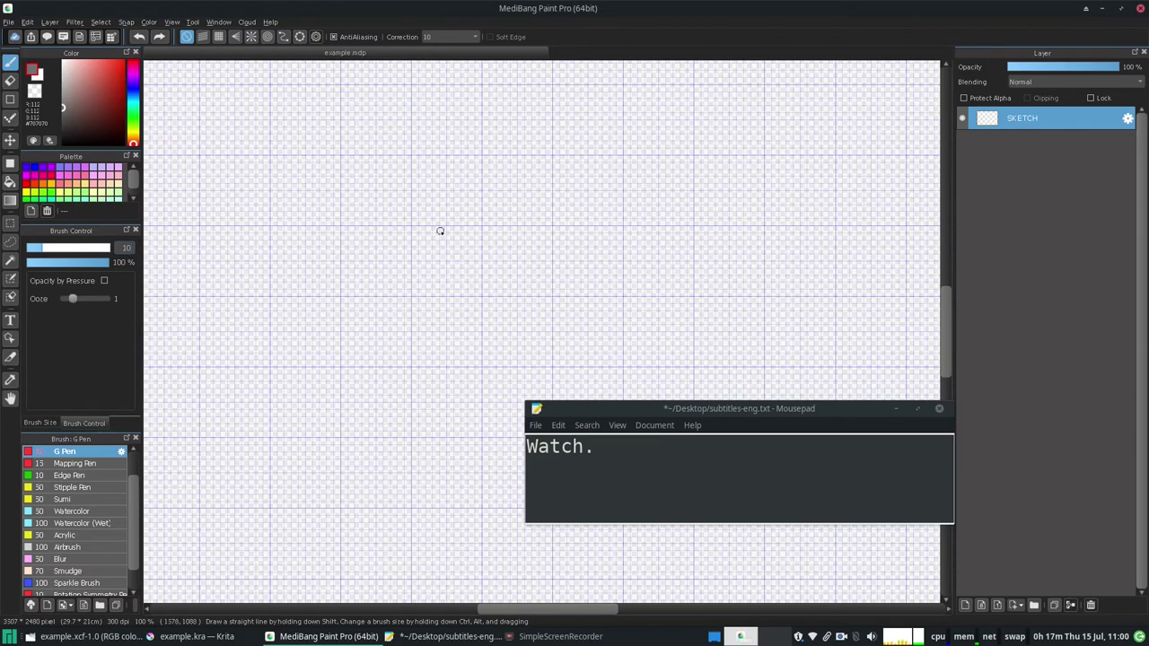
# - Sketch a small standing figure's spine, shoulder line, hip line and both legs on the SKETCH layer
pyautogui.moveTo(443, 222); pyautogui.dragTo(440, 300)
pyautogui.moveTo(418, 223); pyautogui.dragTo(477, 217)
pyautogui.moveTo(418, 301)
pyautogui.mouseDown()
pyautogui.moveTo(481, 296)
pyautogui.moveTo(424, 372)
pyautogui.moveTo(460, 374)
pyautogui.mouseUp()
pyautogui.moveTo(469, 293)
pyautogui.mouseDown()
pyautogui.moveTo(462, 371)
pyautogui.moveTo(462, 361)
pyautogui.moveTo(487, 440)
pyautogui.mouseUp()
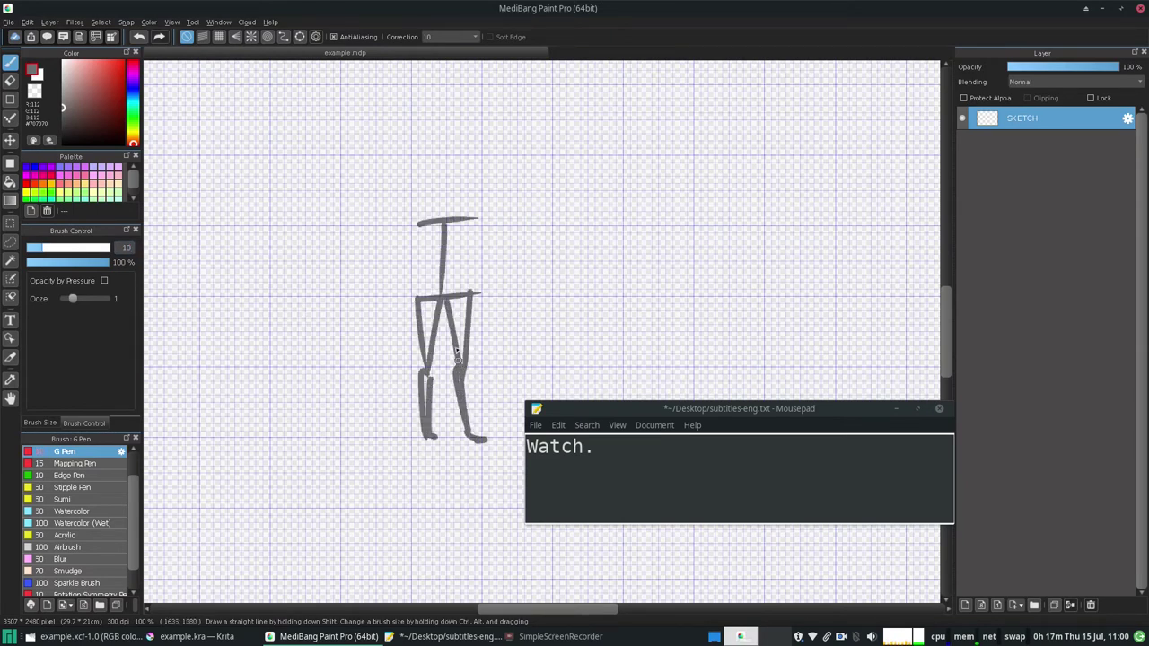
# - Add the head, neck, torso outline with cross lines, and both arms to the small figure
pyautogui.moveTo(440, 190); pyautogui.dragTo(442, 205)
pyautogui.moveTo(443, 204)
pyautogui.mouseDown()
pyautogui.moveTo(420, 224)
pyautogui.moveTo(474, 245)
pyautogui.moveTo(425, 258)
pyautogui.mouseUp()
pyautogui.moveTo(467, 218); pyautogui.dragTo(474, 250)
pyautogui.moveTo(419, 279); pyautogui.dragTo(417, 300)
pyautogui.moveTo(423, 276); pyautogui.dragTo(467, 273)
pyautogui.moveTo(465, 225)
pyautogui.mouseDown()
pyautogui.moveTo(467, 277)
pyautogui.moveTo(422, 293)
pyautogui.mouseUp()
pyautogui.moveTo(409, 220); pyautogui.dragTo(405, 329)
pyautogui.moveTo(481, 221); pyautogui.dragTo(482, 329)
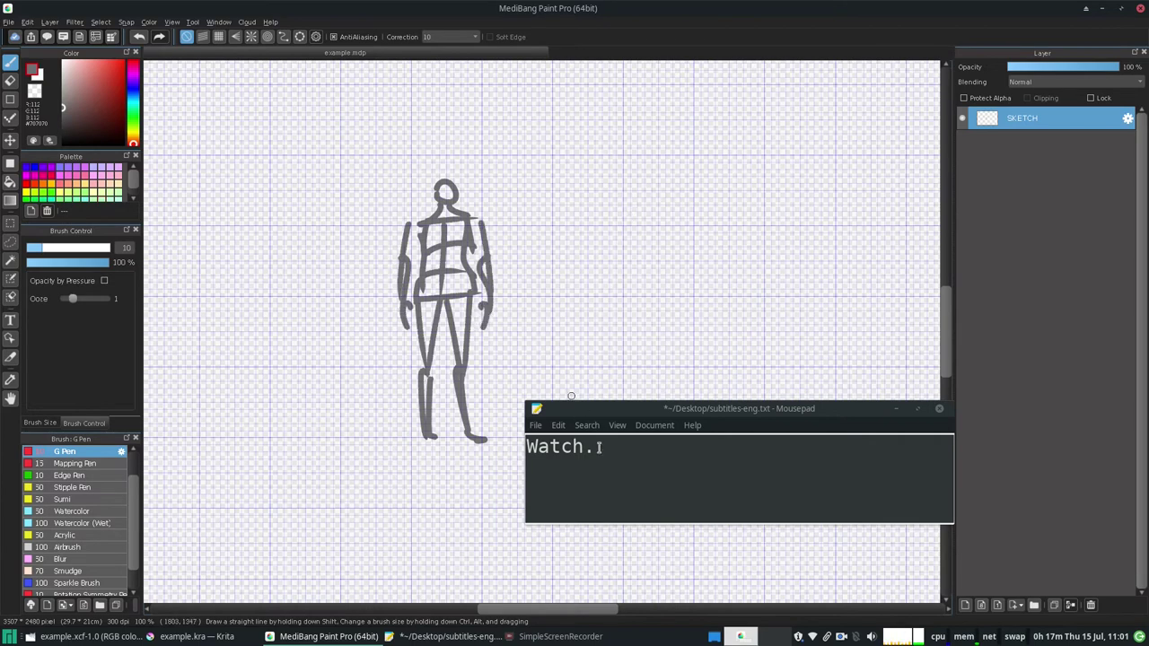
# - Select the whole small figure with a freehand lasso loop around it
pyautogui.moveTo(601, 452); pyautogui.dragTo(520, 452)
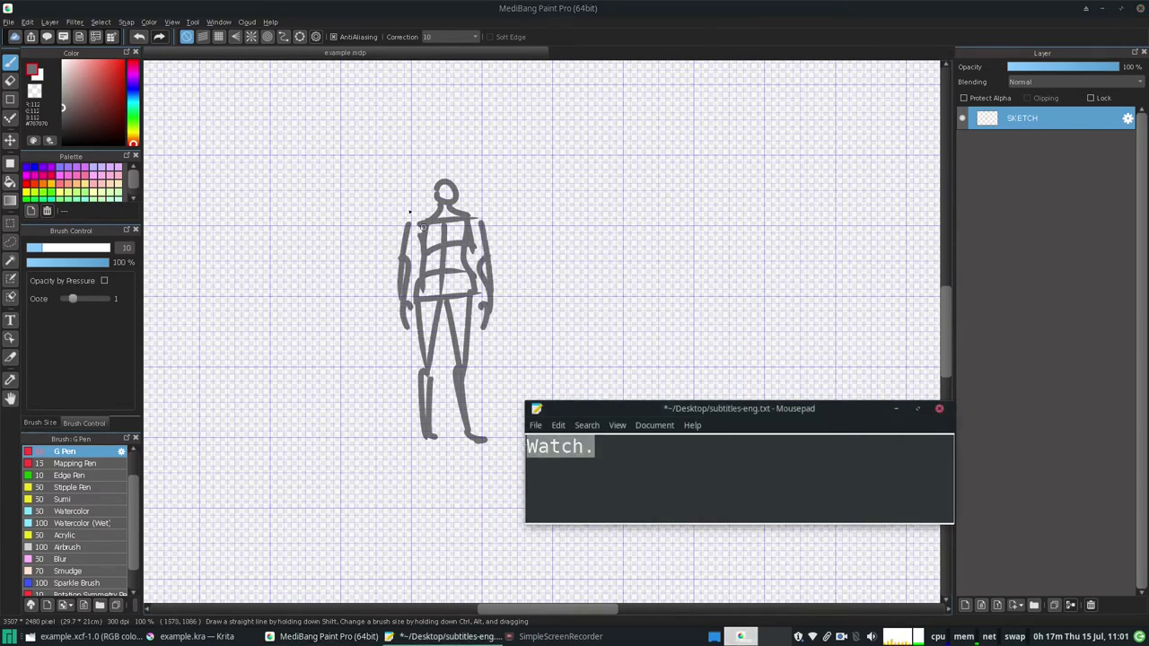
pyautogui.click(172, 21)
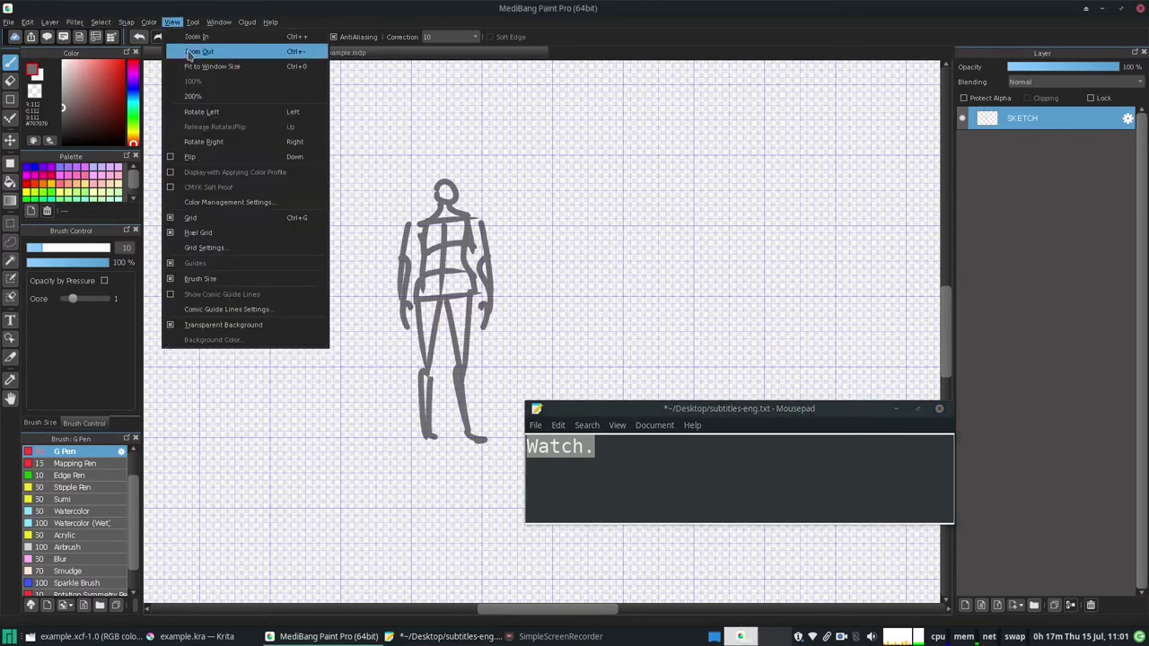
pyautogui.click(314, 67)
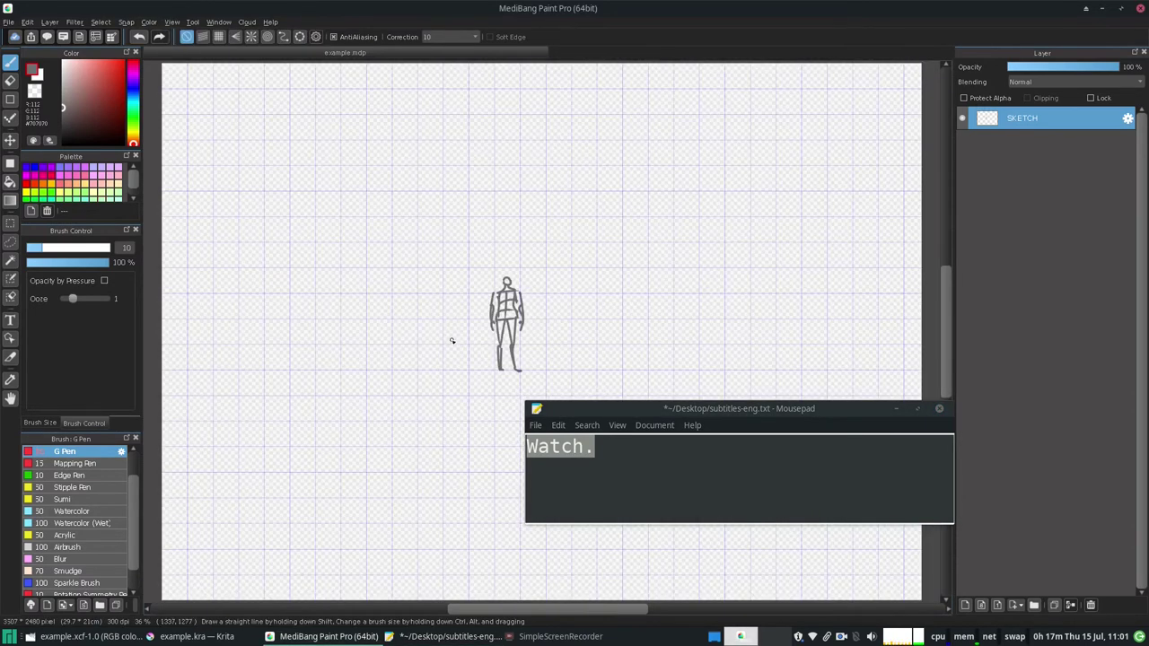
pyautogui.click(172, 22)
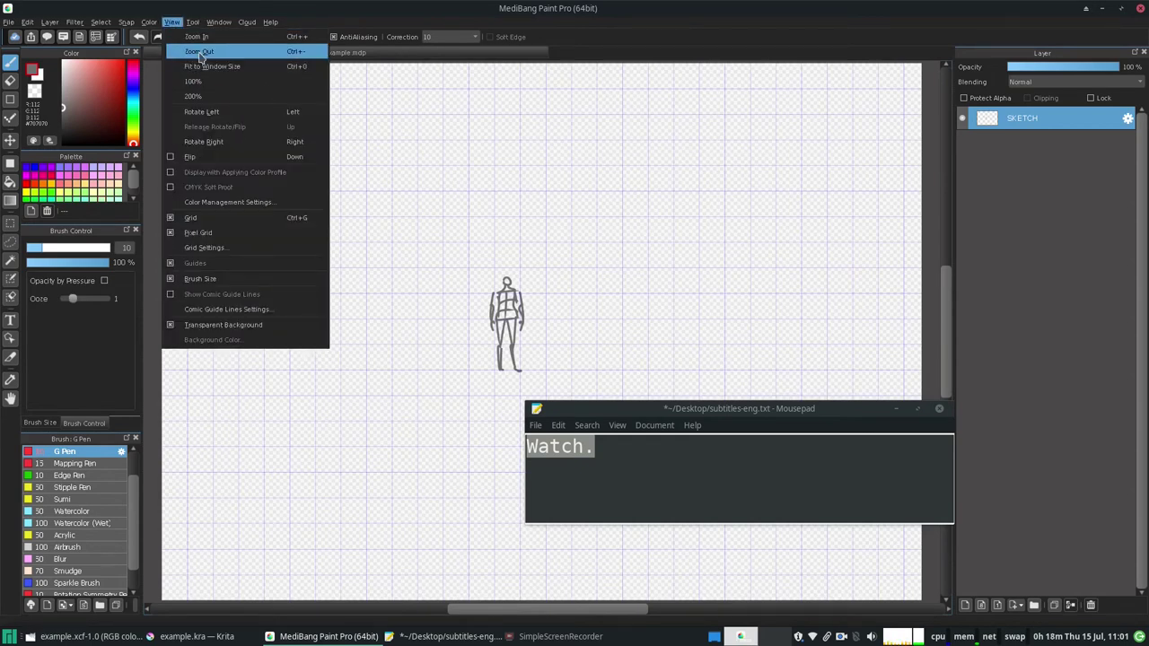
pyautogui.click(199, 52)
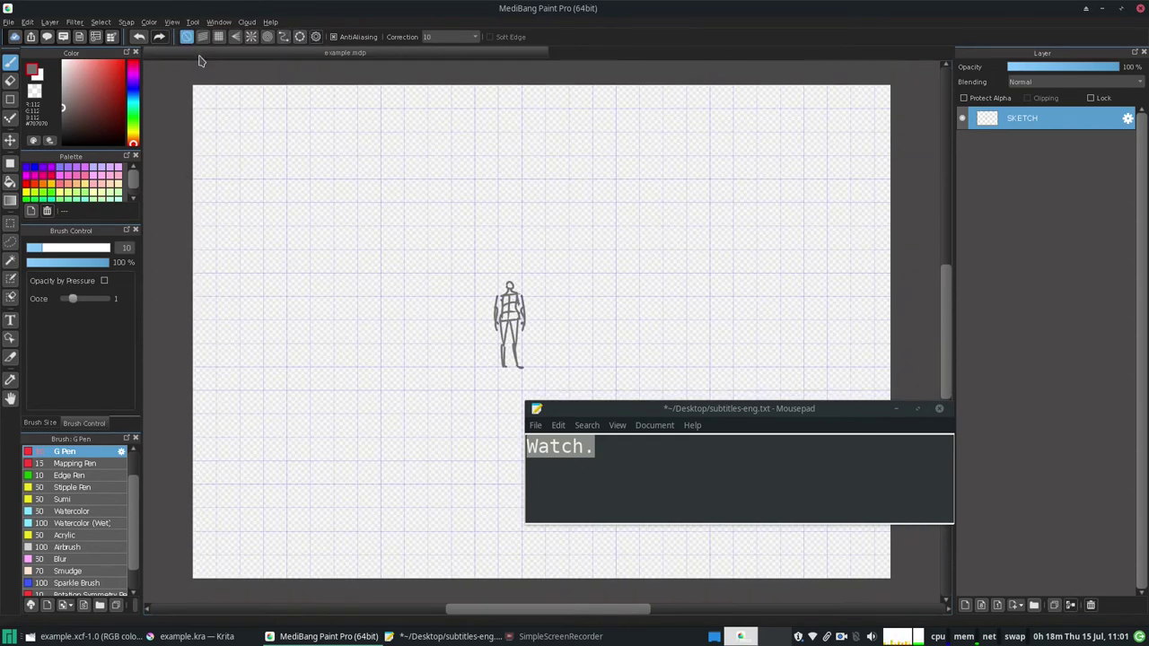
pyautogui.click(10, 243)
pyautogui.moveTo(469, 279)
pyautogui.mouseDown()
pyautogui.moveTo(568, 273)
pyautogui.moveTo(577, 360)
pyautogui.moveTo(542, 388)
pyautogui.moveTo(494, 398)
pyautogui.moveTo(441, 334)
pyautogui.mouseUp()
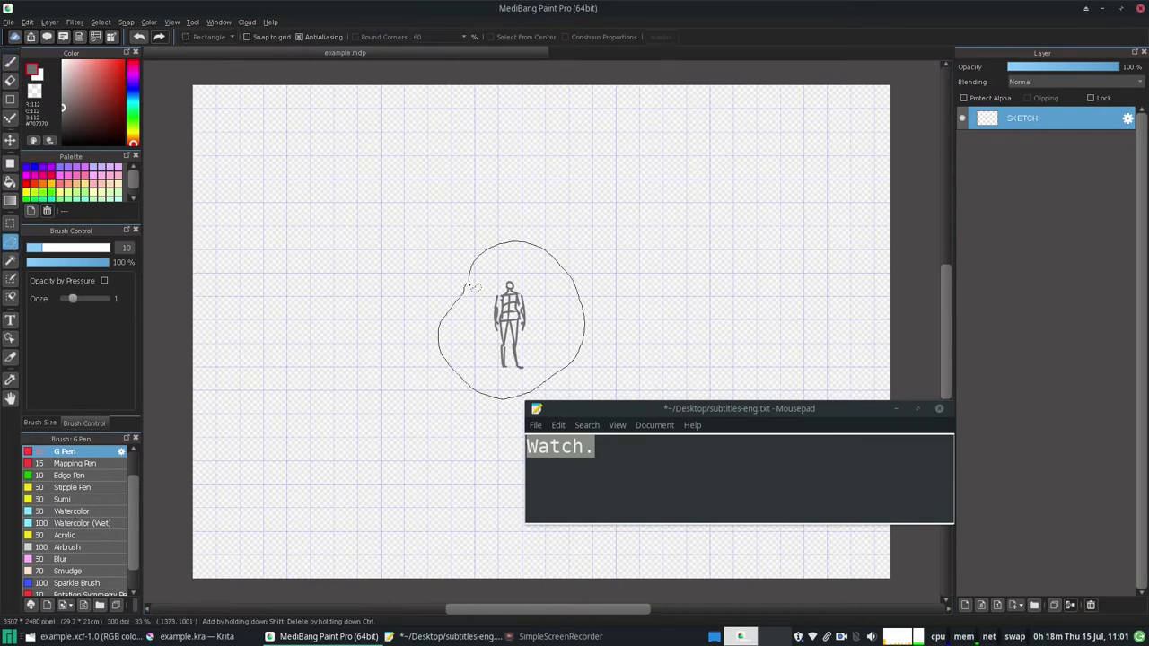
pyautogui.moveTo(469, 290); pyautogui.dragTo(469, 280)
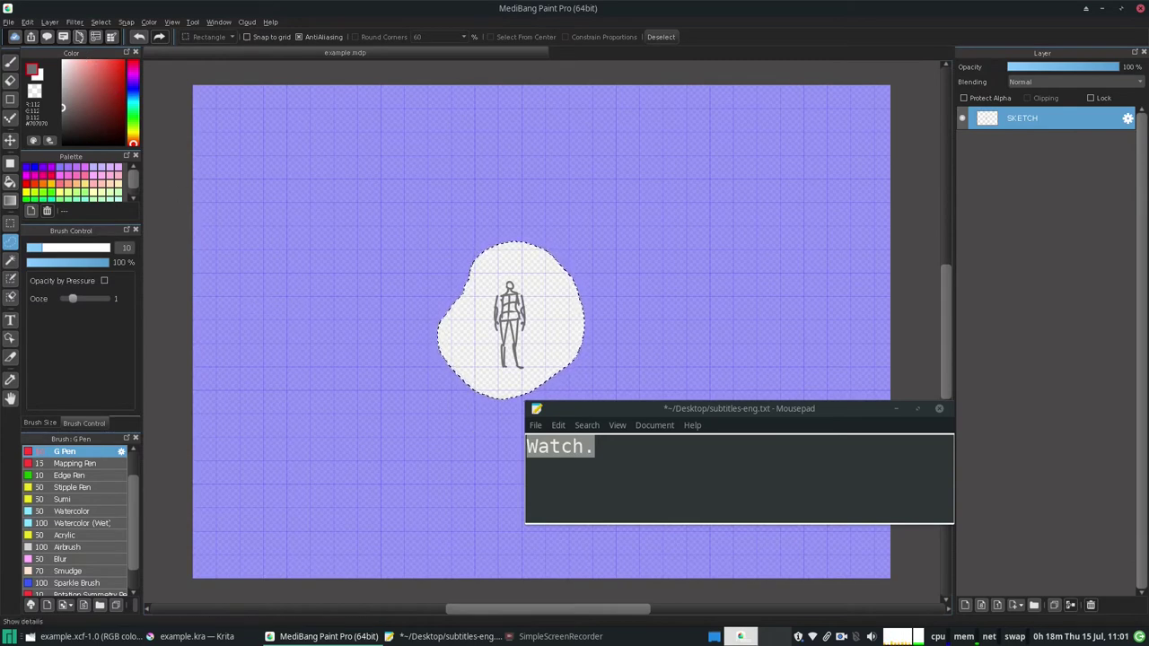
# - Scale the selected figure up around its center with Transform so it fills most of the canvas height
pyautogui.click(50, 23)
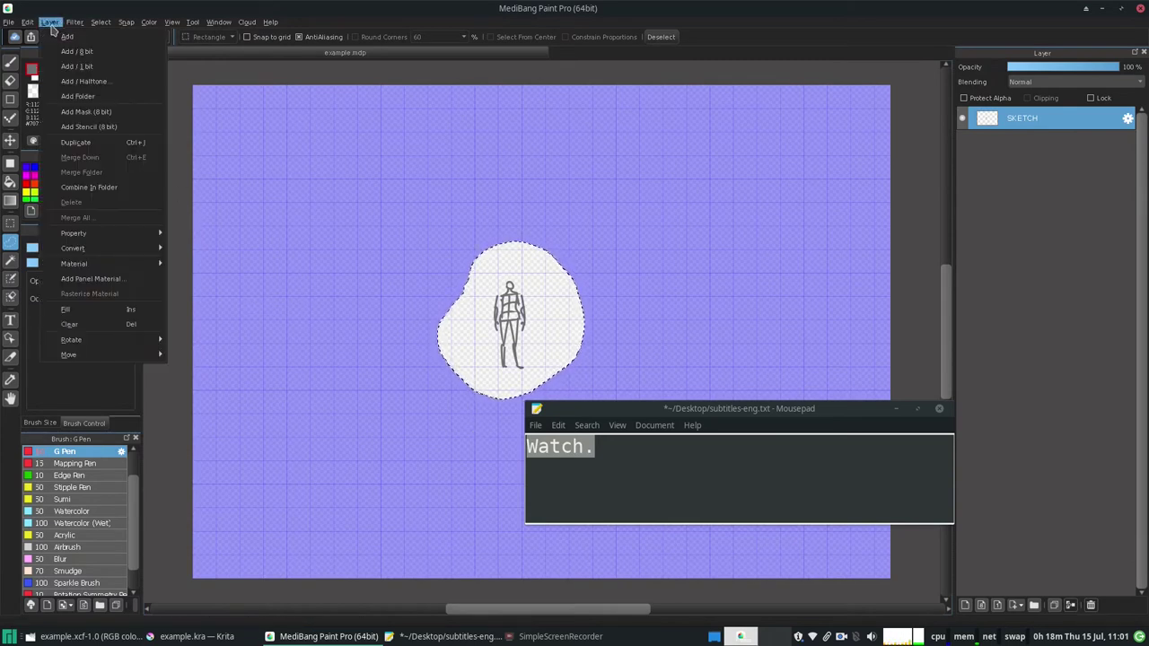
pyautogui.moveTo(31, 28)
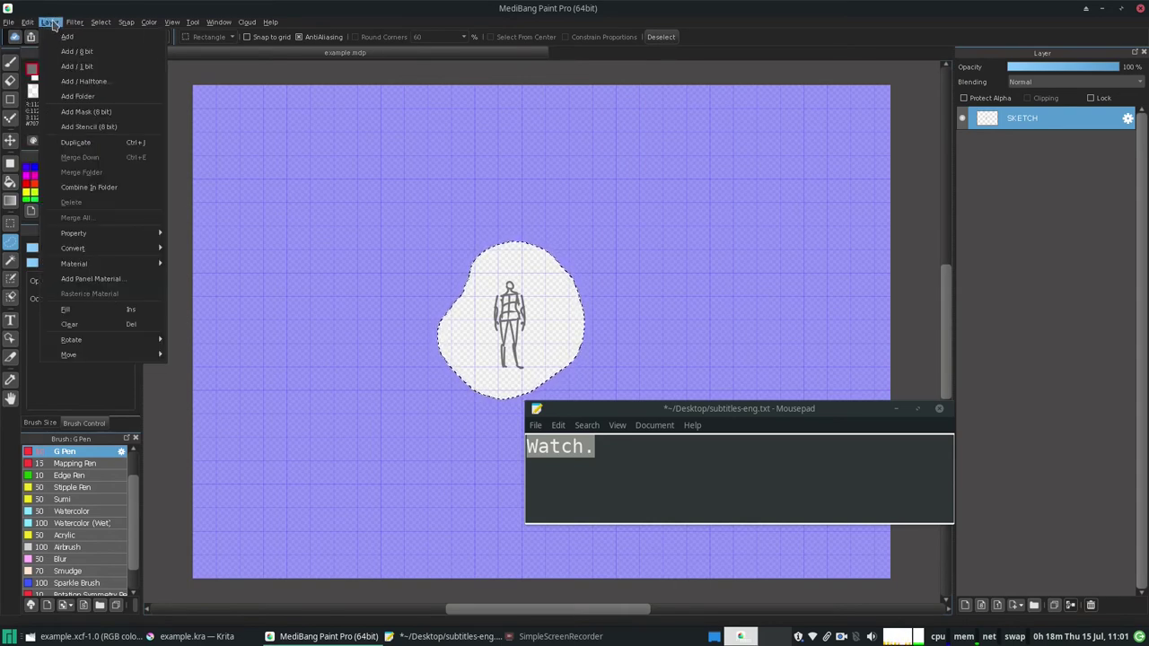
pyautogui.moveTo(112, 28)
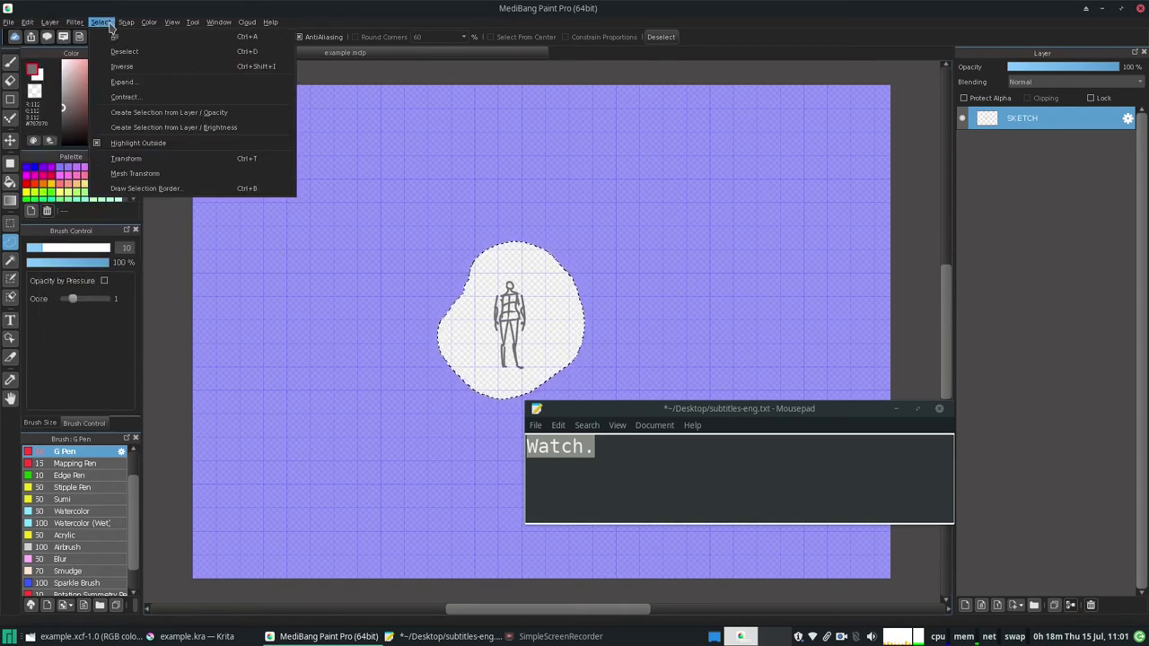
pyautogui.click(276, 163)
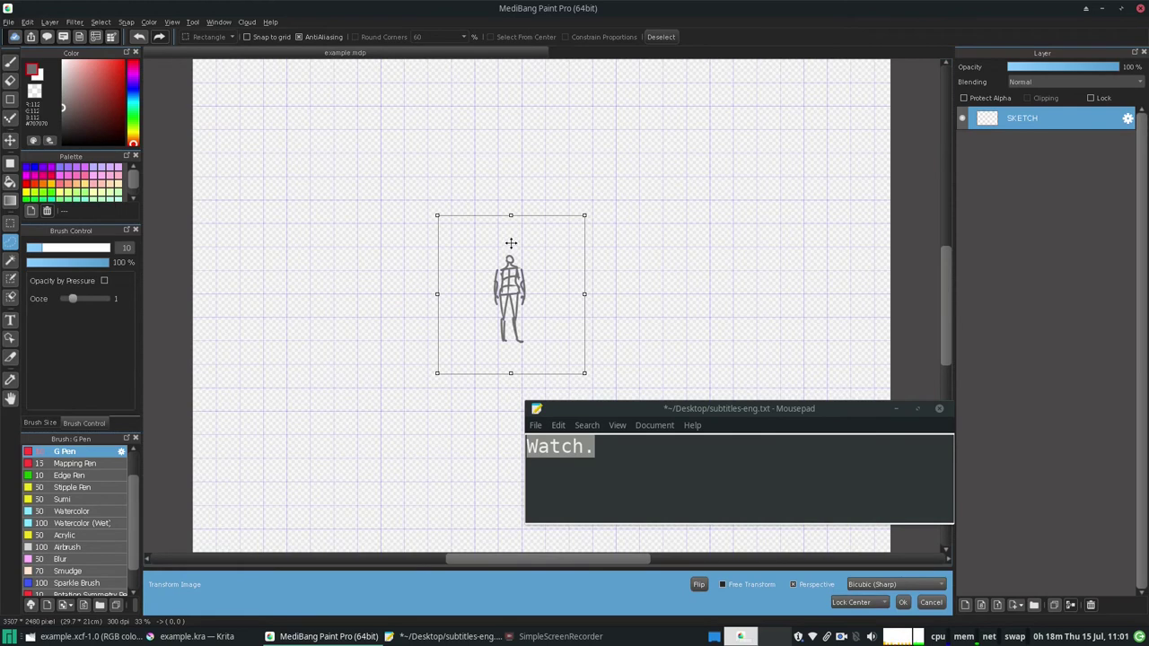
pyautogui.moveTo(585, 372); pyautogui.dragTo(833, 578)
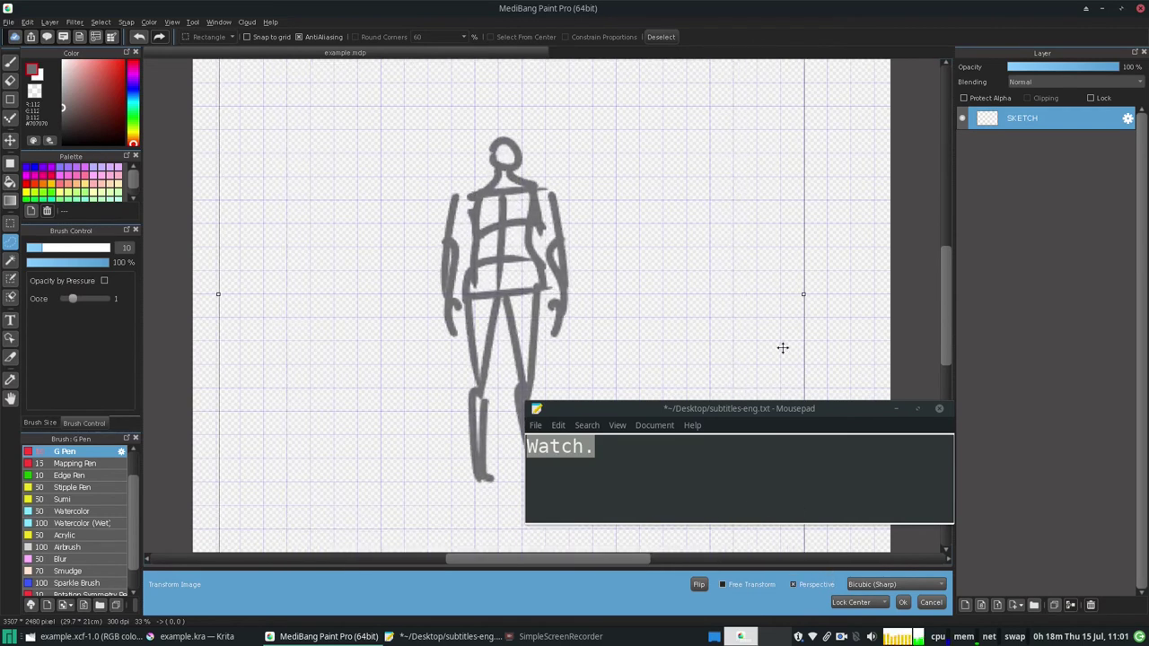
pyautogui.click(904, 603)
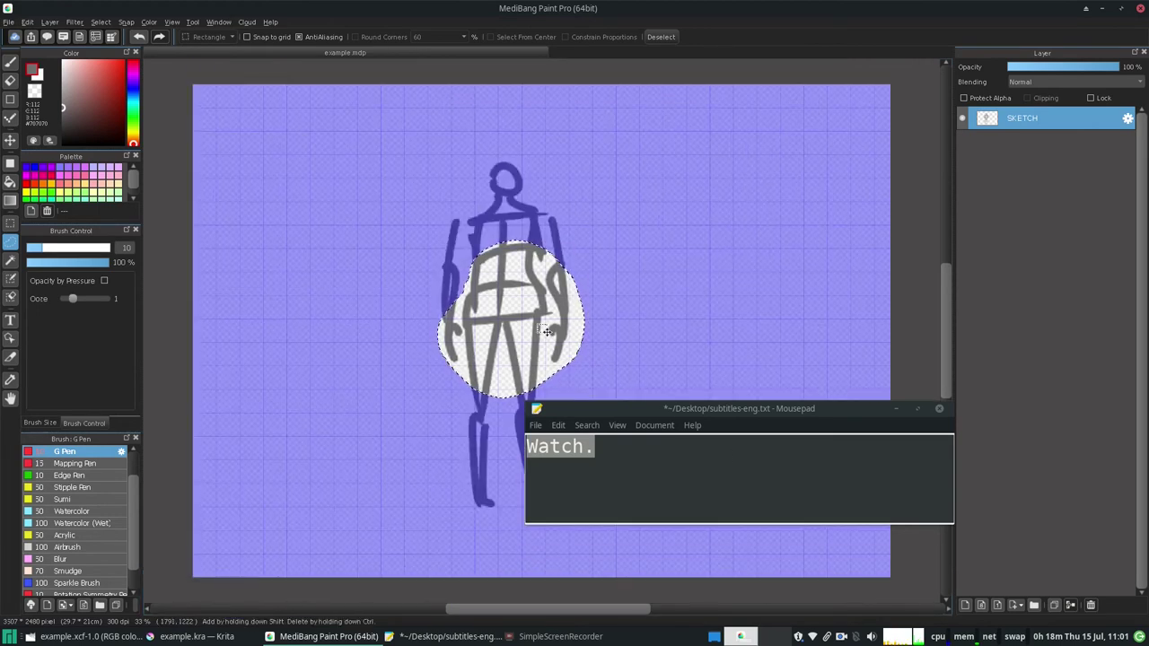
# - Clear the selection left around the enlarged figure
pyautogui.click(28, 21)
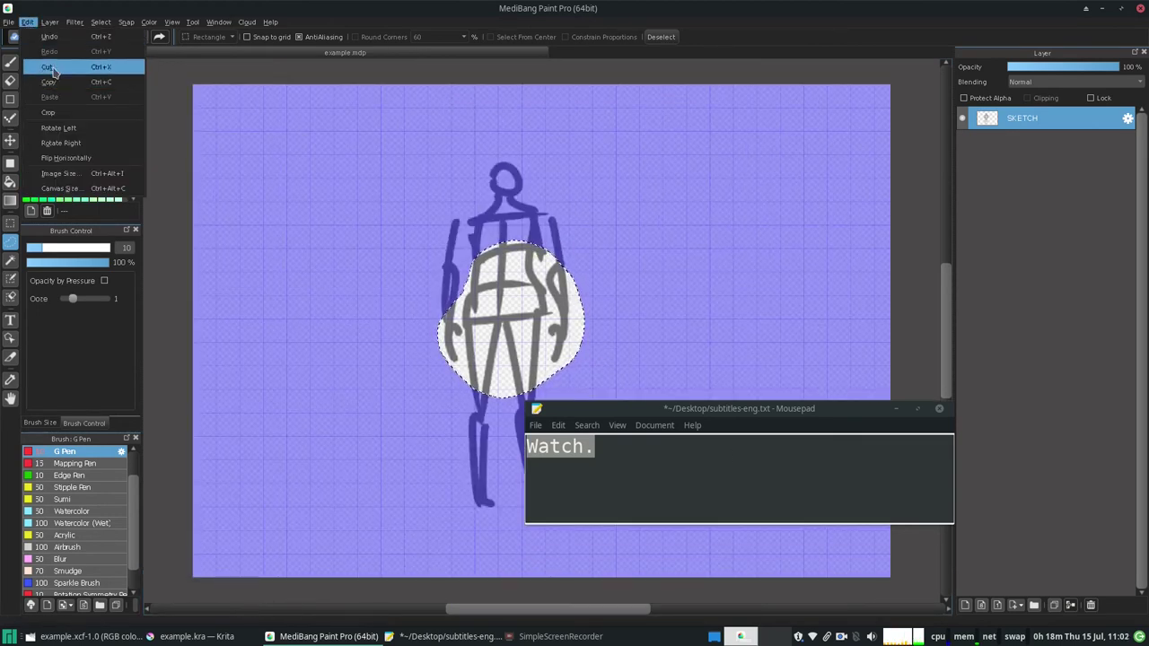
pyautogui.moveTo(49, 22)
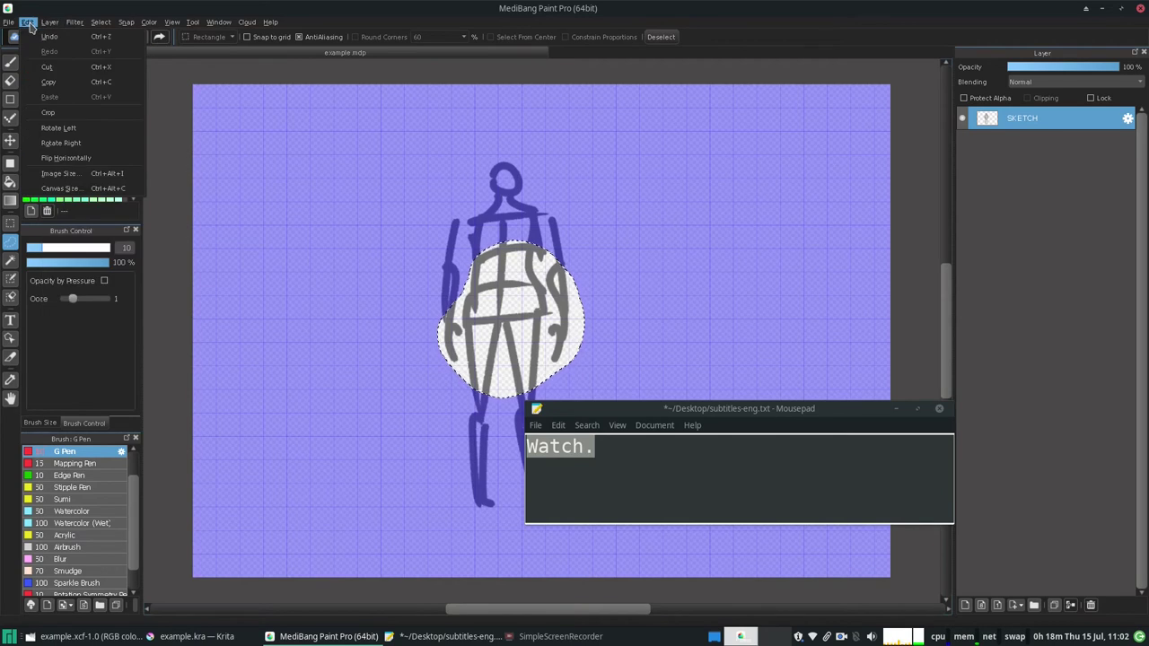
pyautogui.moveTo(100, 23)
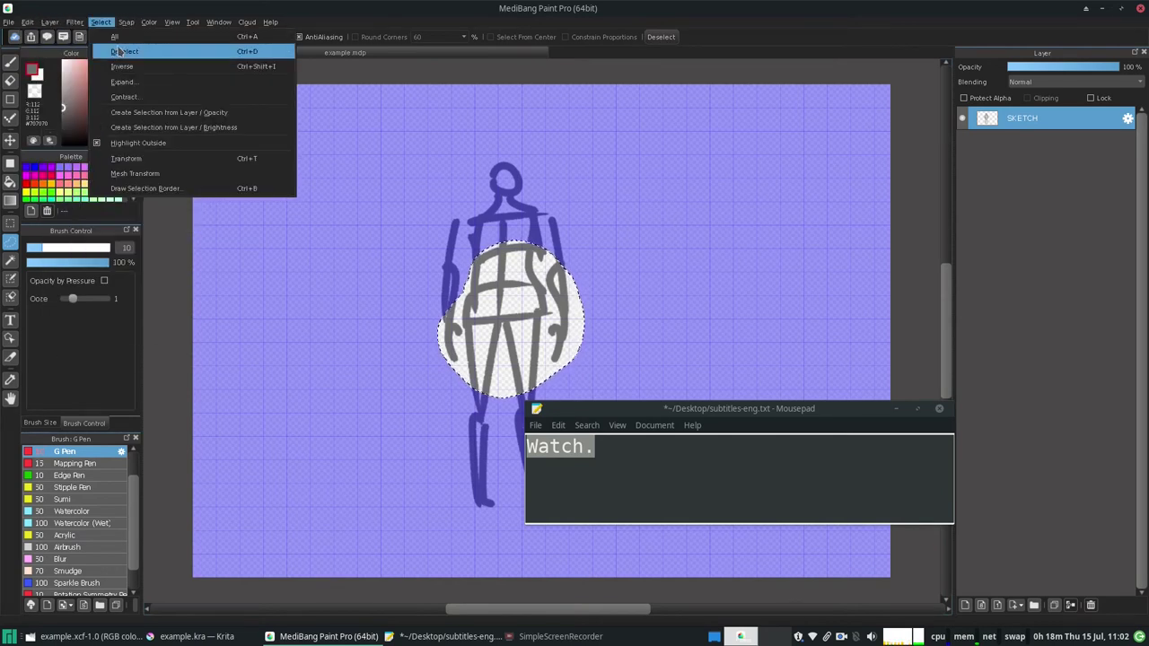
pyautogui.click(126, 51)
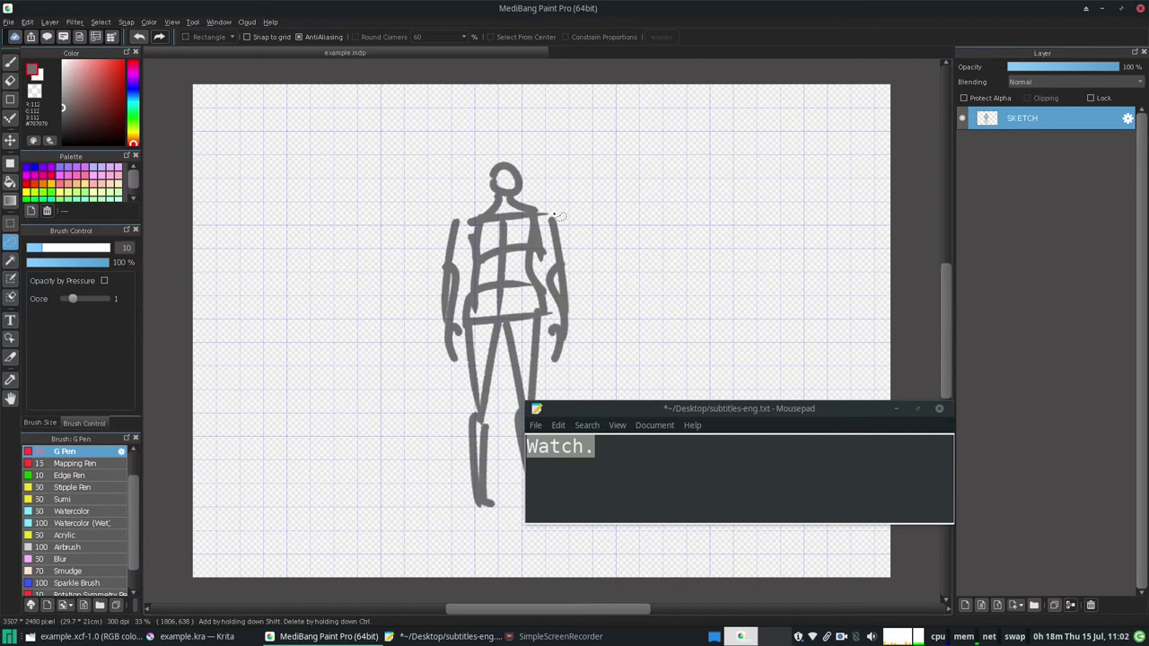
# - Lasso the head and shoulder line, rotate them slightly clockwise and nudge them upward with Transform to level the shoulders, and deselect
pyautogui.moveTo(551, 221)
pyautogui.mouseDown()
pyautogui.moveTo(470, 230)
pyautogui.moveTo(466, 188)
pyautogui.moveTo(489, 136)
pyautogui.moveTo(564, 215)
pyautogui.mouseUp()
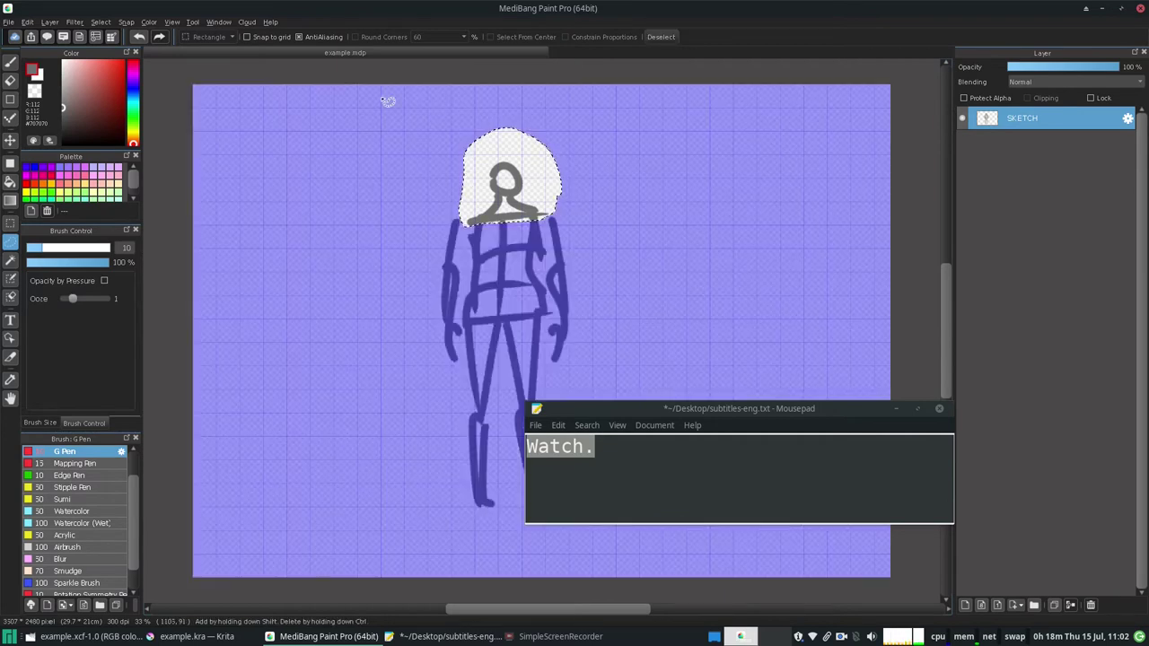
pyautogui.click(102, 23)
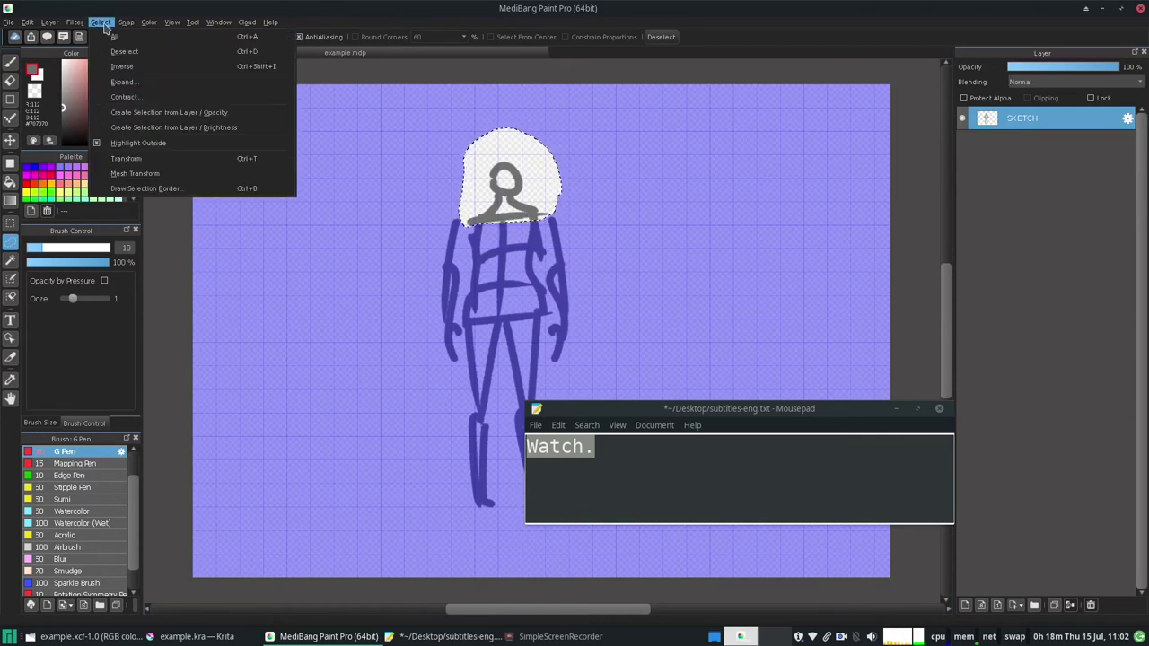
pyautogui.click(138, 160)
pyautogui.moveTo(617, 102); pyautogui.dragTo(569, 97)
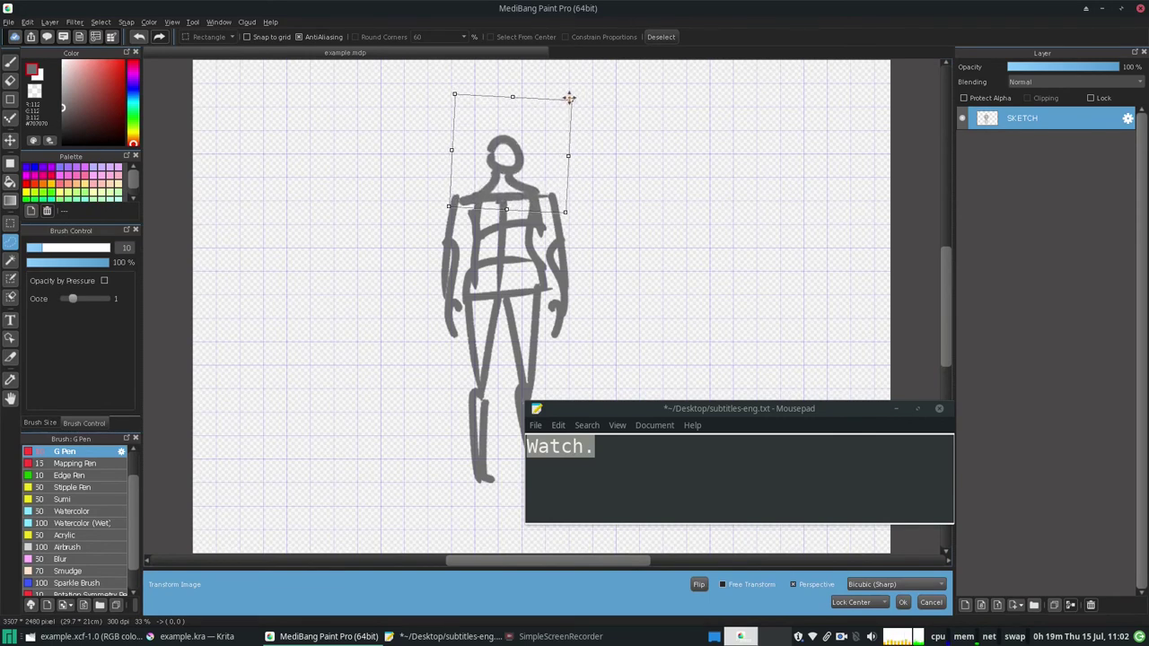
pyautogui.moveTo(517, 158); pyautogui.dragTo(523, 146)
pyautogui.moveTo(597, 91); pyautogui.dragTo(556, 117)
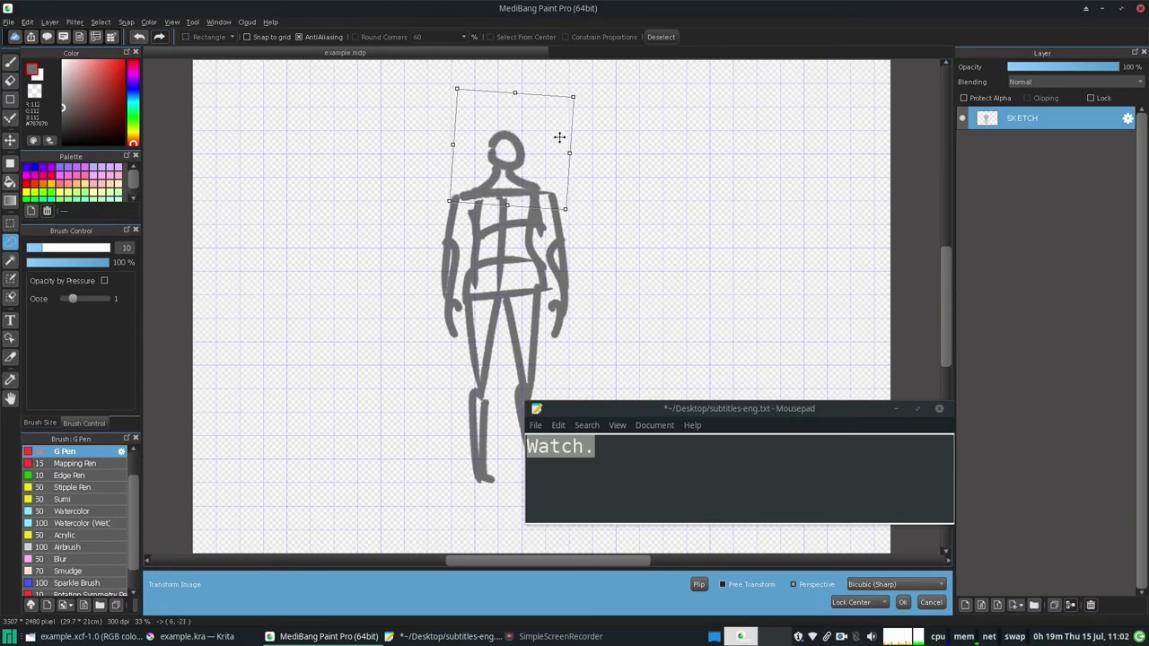
pyautogui.click(903, 603)
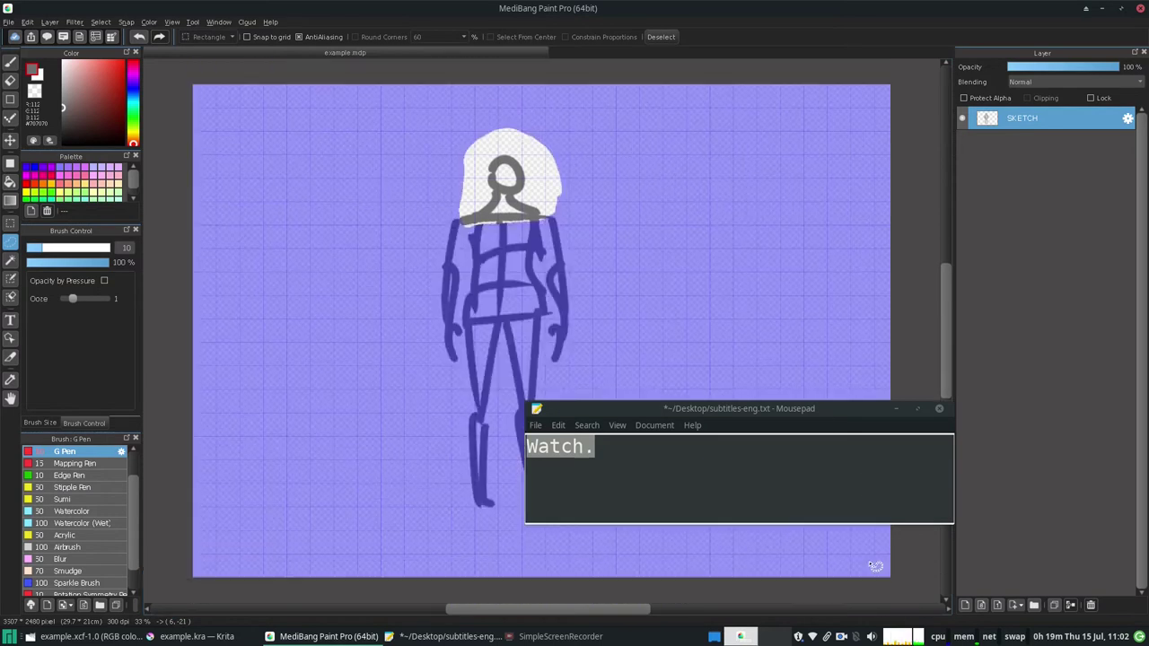
pyautogui.click(244, 163)
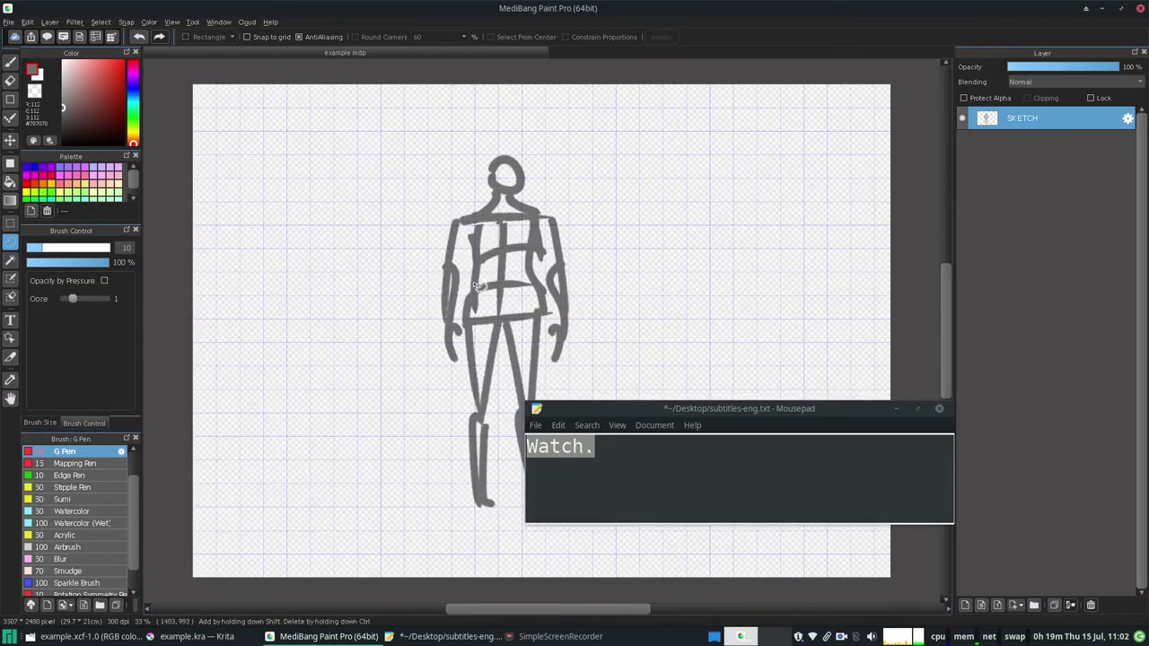
# - Move the Mousepad note window clear of the sketched figure so both legs are uncovered
pyautogui.click(613, 459)
pyautogui.moveTo(625, 408); pyautogui.dragTo(799, 376)
pyautogui.moveTo(770, 411); pyautogui.dragTo(697, 399)
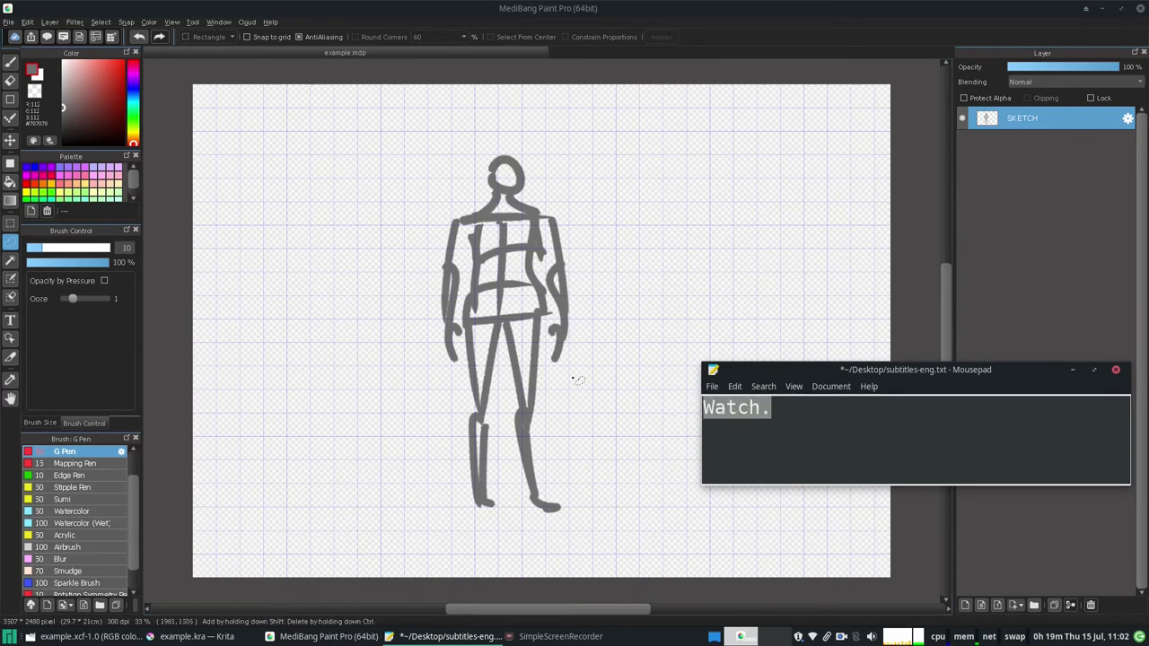
# - Draw a short, thin brush test stroke beside the enlarged figure and undo it
pyautogui.click(10, 62)
pyautogui.hotkey('ctrl', 'z')
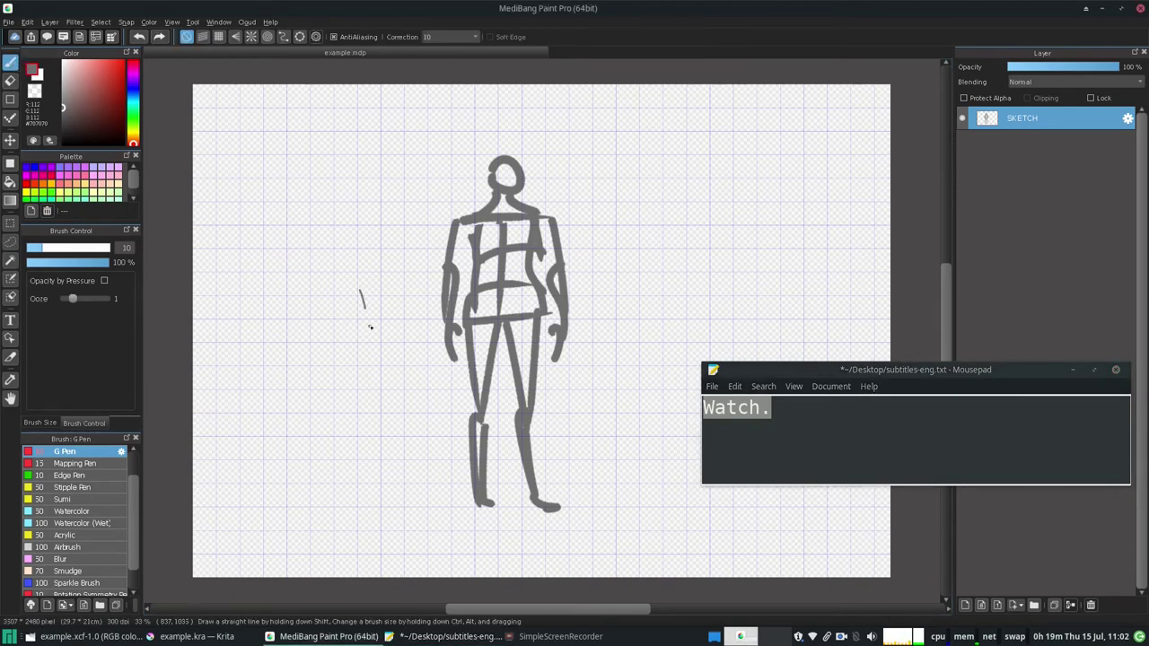
# - Replace the note text with "I've made super long lines out of tiny ones by using the Transform tool (after lasso, CRTL+T)."
pyautogui.write("I've ")
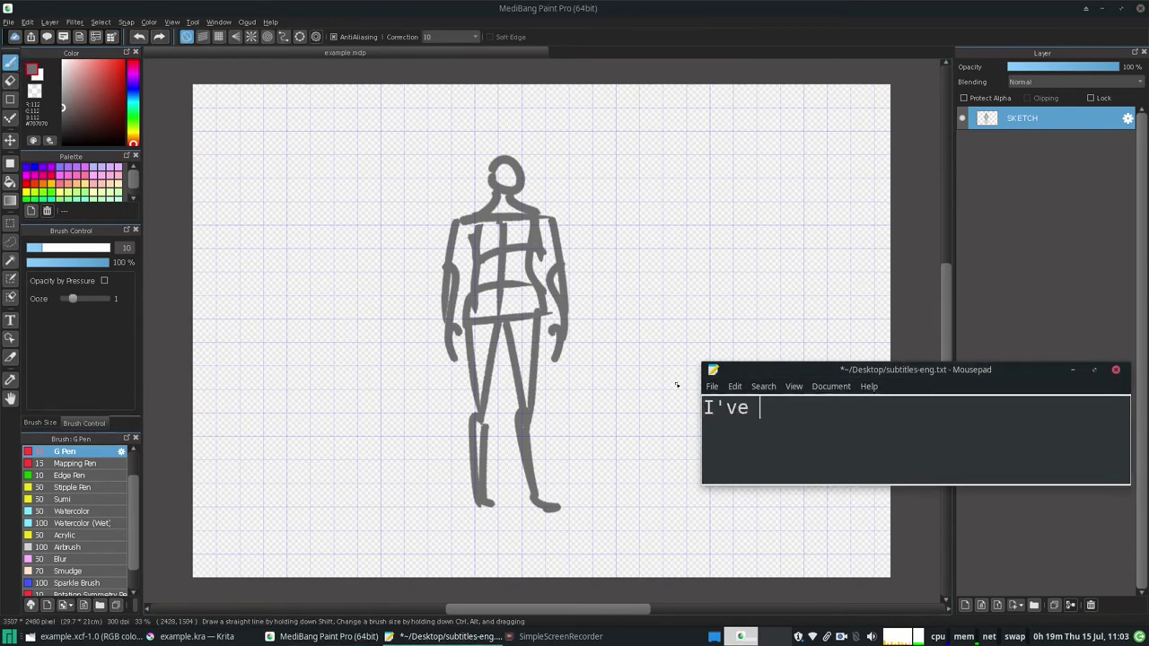
pyautogui.write('made super long lines out of')
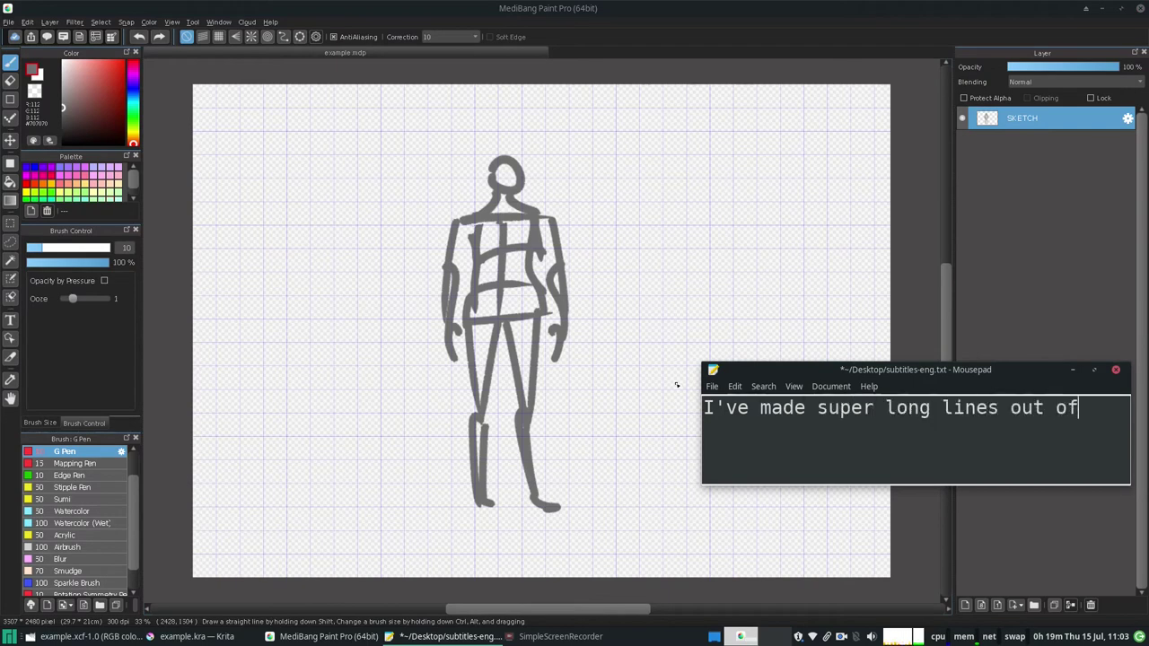
pyautogui.write(' tiny ones by using the ')
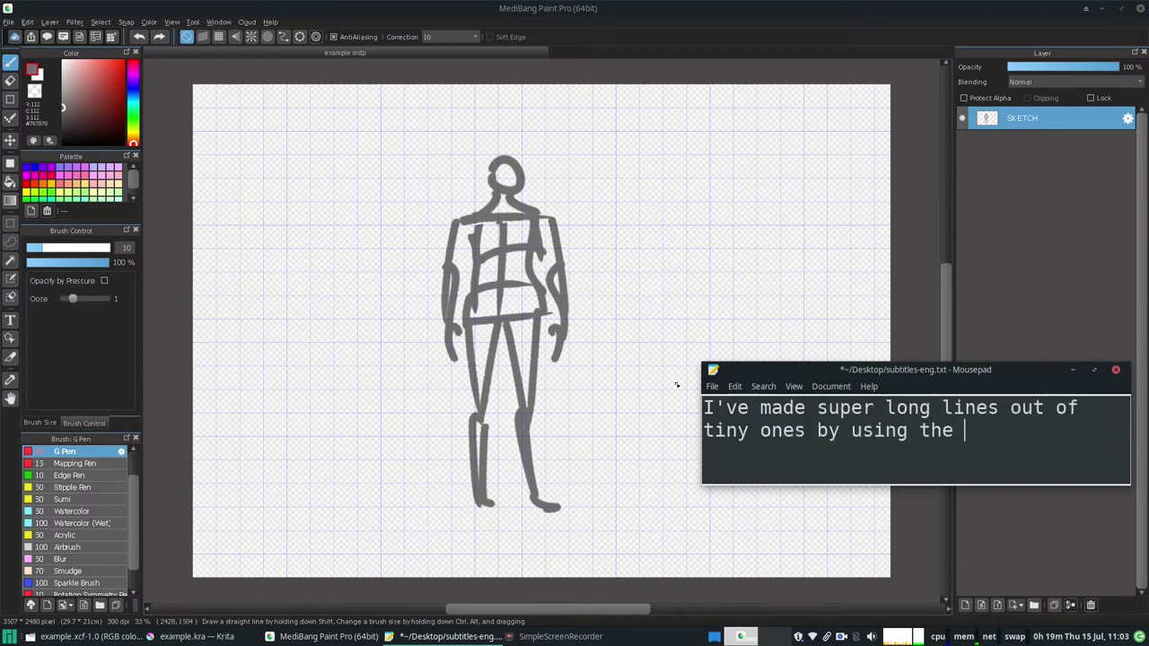
pyautogui.write('Transform tool.(after lasso, CRTL+T')
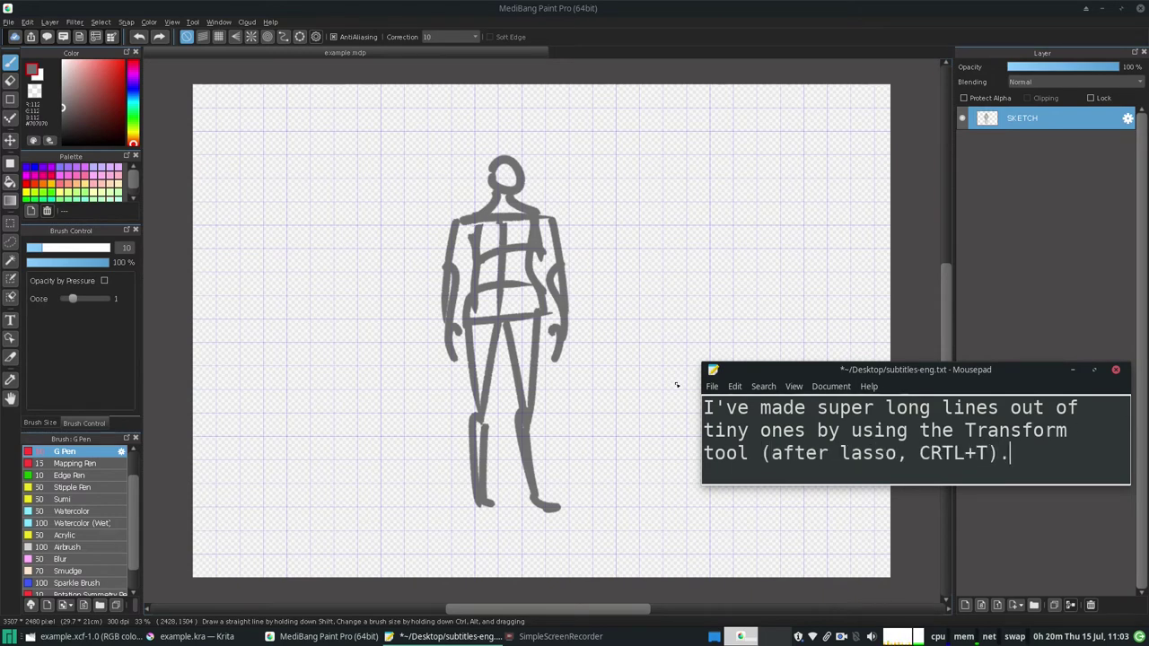
pyautogui.write(').')
# - Add a new paragraph to the note reading "This cuts the time it takes to make a sketch in half."
pyautogui.press('Return')
pyautogui.write('This cuts the ')
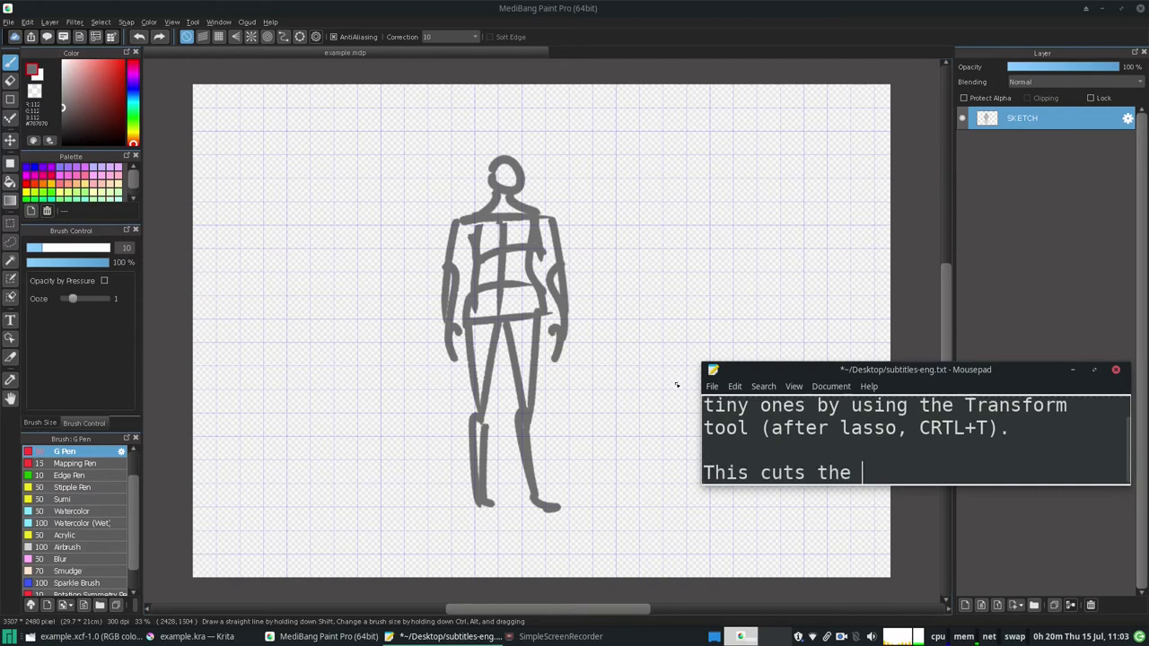
pyautogui.write('time it takes to make a sketch in half.')
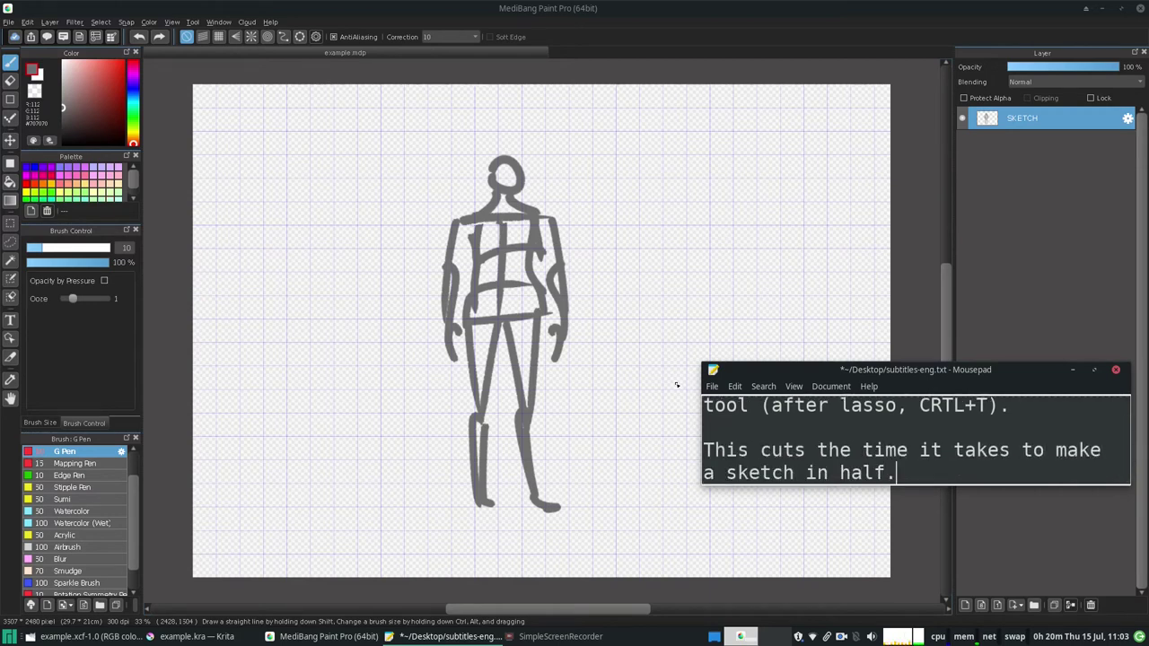
# - Sketch a second full-size figure beside the first with thin brush lines, including head, torso, hips, upper arms and legs
pyautogui.moveTo(278, 217)
pyautogui.mouseDown()
pyautogui.moveTo(354, 207)
pyautogui.moveTo(322, 303)
pyautogui.moveTo(355, 300)
pyautogui.mouseUp()
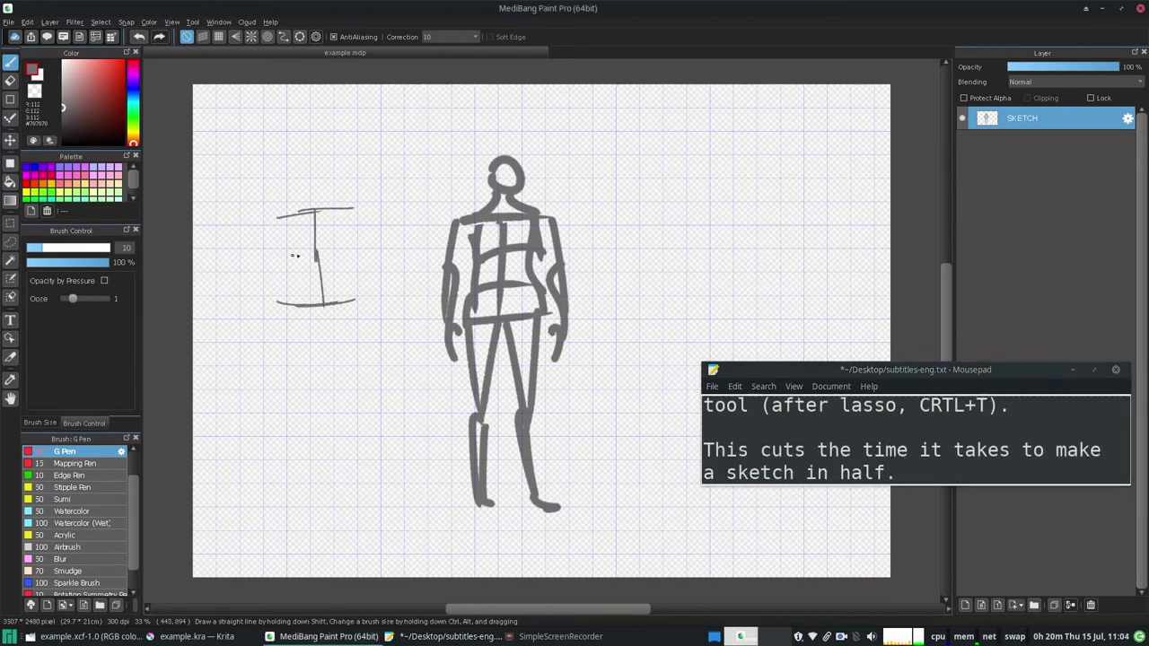
pyautogui.moveTo(332, 212); pyautogui.dragTo(345, 258)
pyautogui.moveTo(303, 212); pyautogui.dragTo(291, 270)
pyautogui.moveTo(303, 182); pyautogui.dragTo(305, 185)
pyautogui.moveTo(289, 291)
pyautogui.mouseDown()
pyautogui.moveTo(276, 328)
pyautogui.moveTo(365, 322)
pyautogui.moveTo(330, 344)
pyautogui.mouseUp()
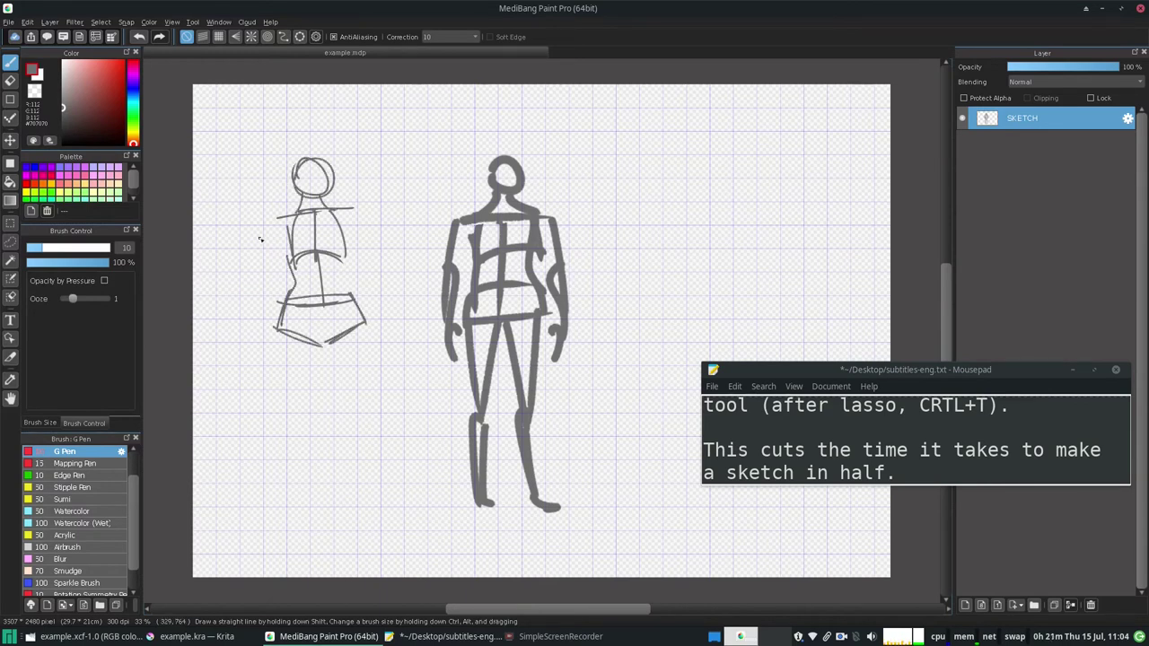
pyautogui.moveTo(354, 212); pyautogui.dragTo(356, 233)
pyautogui.moveTo(271, 329); pyautogui.dragTo(290, 446)
pyautogui.moveTo(321, 340)
pyautogui.mouseDown()
pyautogui.moveTo(310, 455)
pyautogui.moveTo(343, 424)
pyautogui.mouseUp()
pyautogui.moveTo(365, 321); pyautogui.dragTo(346, 507)
pyautogui.moveTo(361, 448); pyautogui.dragTo(365, 533)
# - Enclose the thin-lined second figure in a rectangular selection, delete it and deselect
pyautogui.click(9, 224)
pyautogui.moveTo(202, 115); pyautogui.dragTo(403, 558)
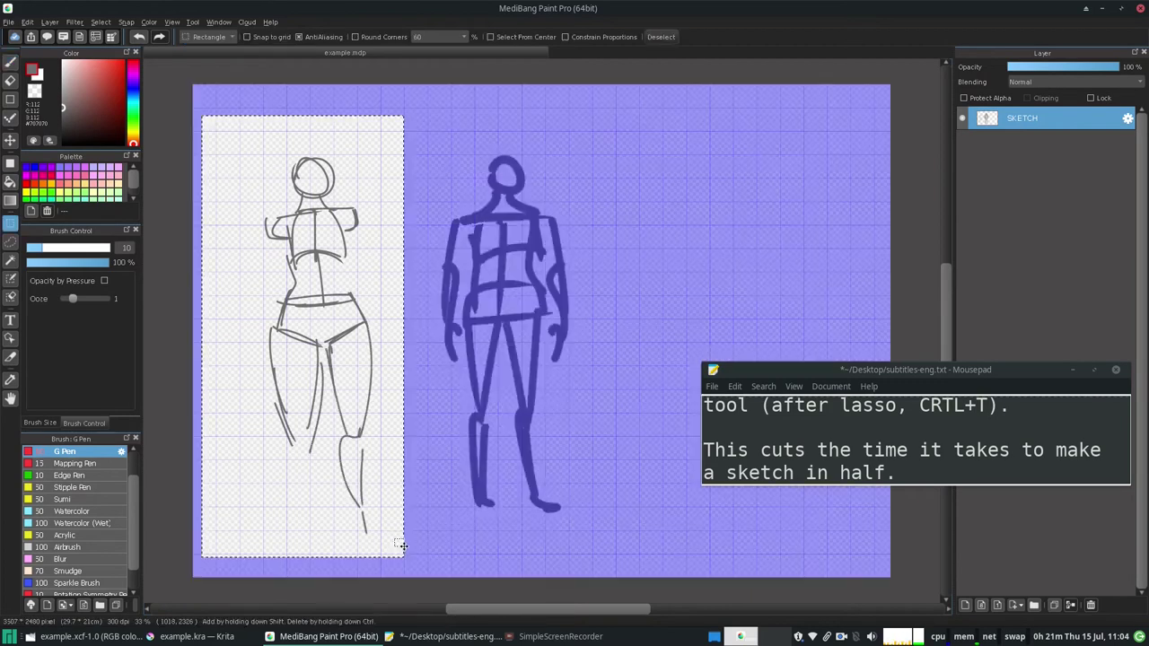
pyautogui.press('Delete')
pyautogui.hotkey('ctrl', 'd')
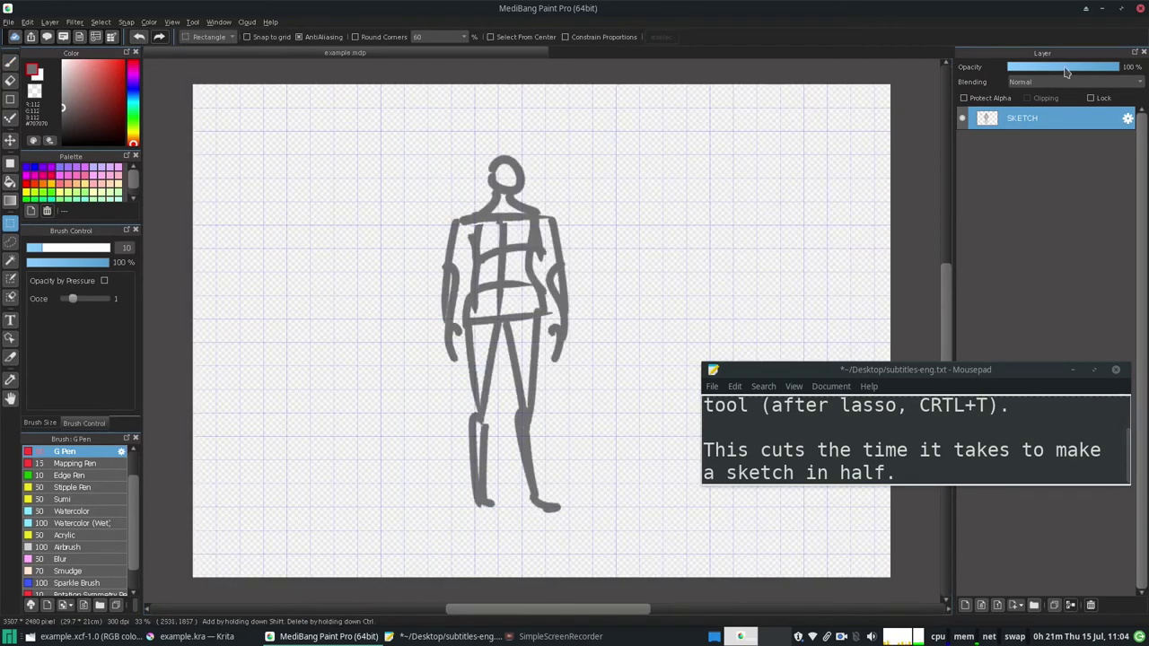
# - Add a final paragraph to the note reading "Let's look at that again in other programs."
pyautogui.click(909, 478)
pyautogui.press('Return')
pyautogui.press('Return')
pyautogui.write("Let's look at that agi")
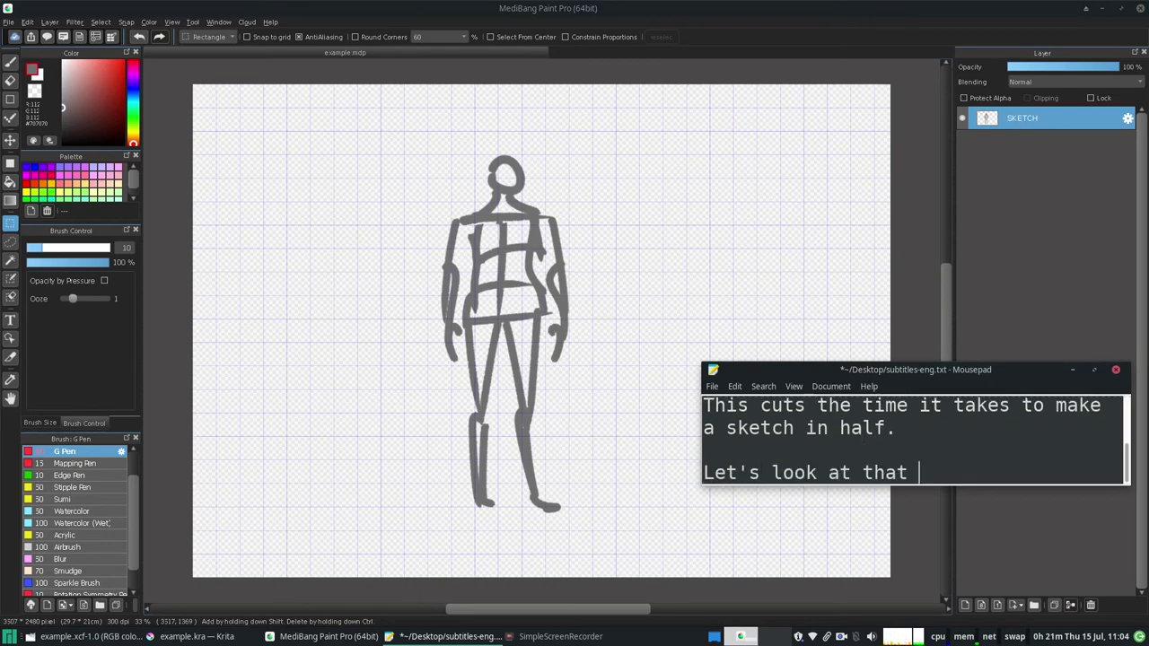
pyautogui.press('BackSpace')
pyautogui.write('ain in other programs.')
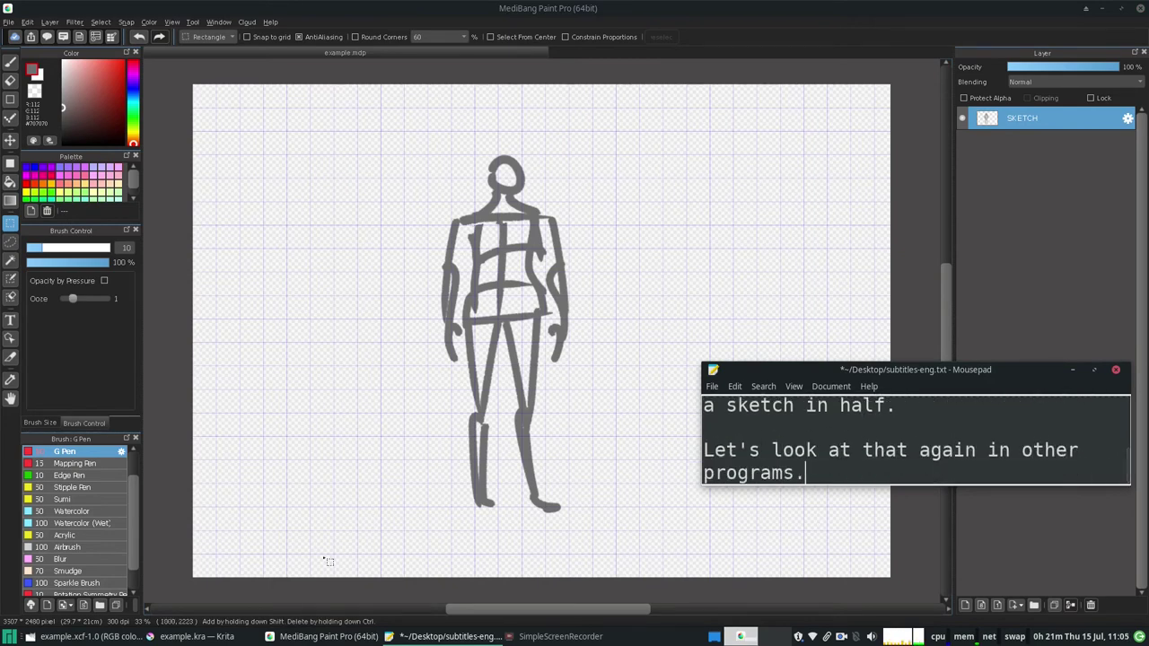
# - Switch to the example.kra canvas in Krita and zoom in to 100%
pyautogui.click(179, 637)
pyautogui.click(64, 26)
pyautogui.moveTo(111, 140)
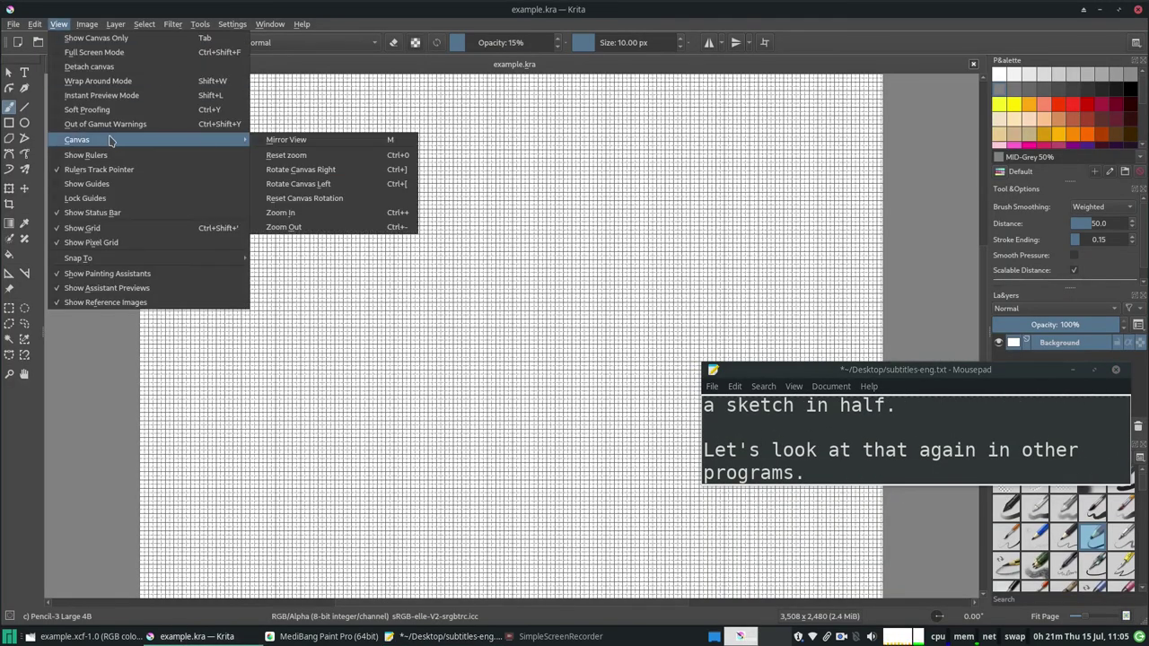
pyautogui.click(375, 215)
pyautogui.hotkey('ctrl', '+')
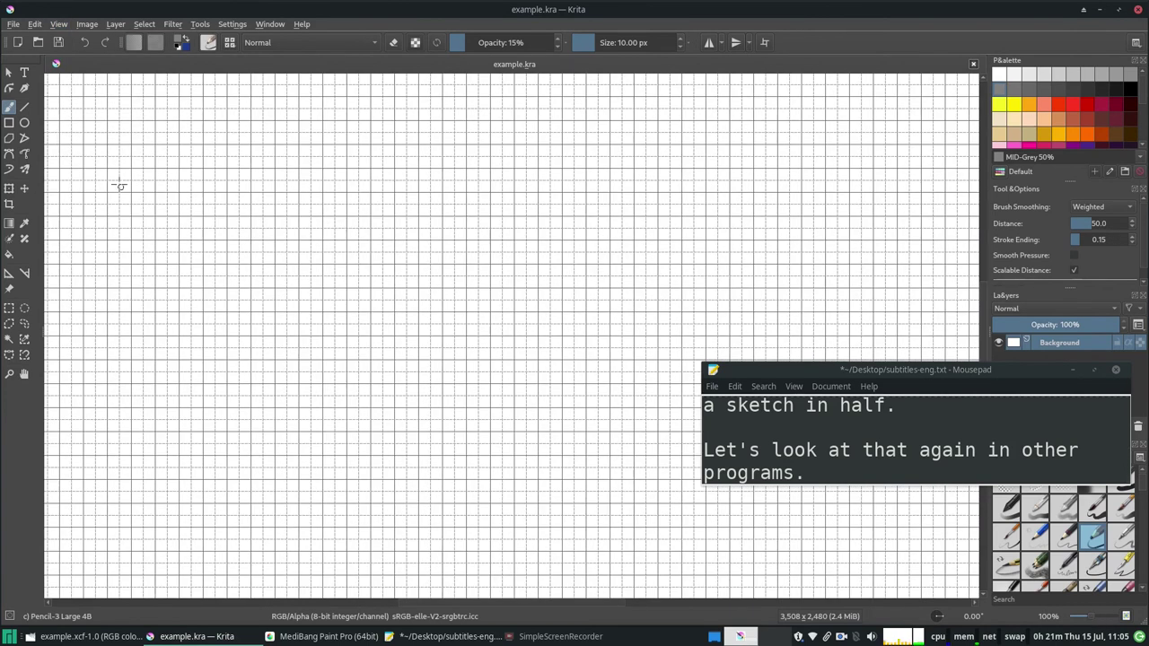
# - Add a new layer above the background and name it SKETCH
pyautogui.moveTo(1031, 374); pyautogui.dragTo(791, 345)
pyautogui.click(999, 426)
pyautogui.doubleClick(1075, 342)
pyautogui.write('SKETCH')
pyautogui.press('Return')
# - Sketch a small figure's torso on the SKETCH layer, with center line, shoulder line, ribcage, waist and pelvis, clear of the note window
pyautogui.moveTo(620, 340); pyautogui.dragTo(784, 409)
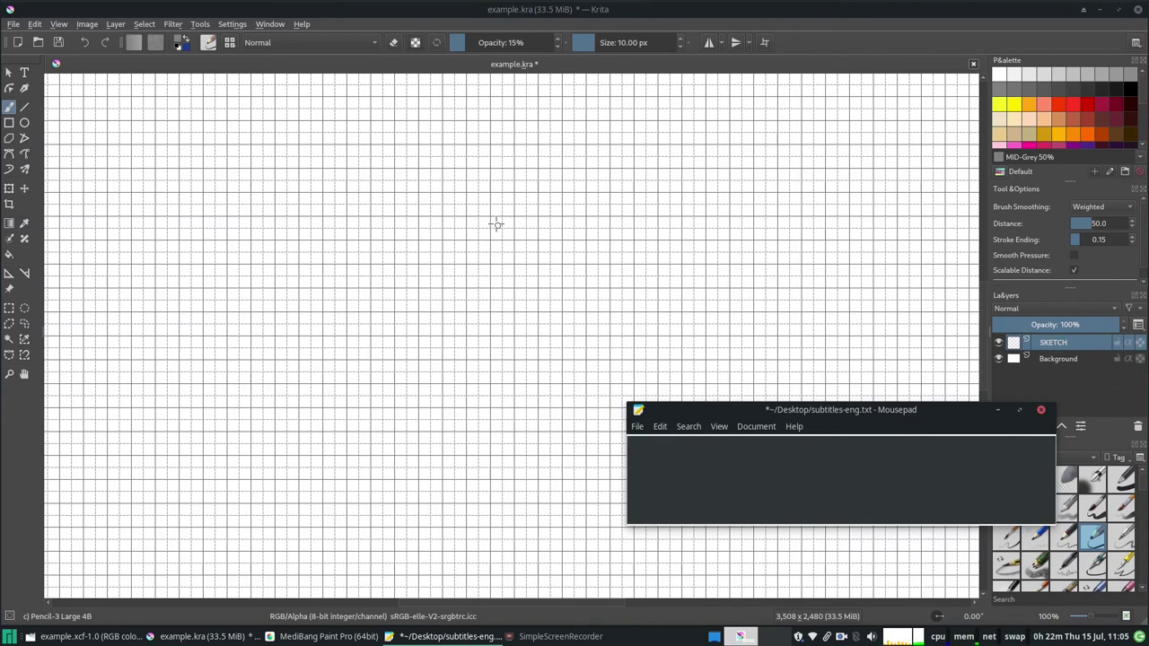
pyautogui.moveTo(467, 236)
pyautogui.mouseDown()
pyautogui.moveTo(550, 227)
pyautogui.moveTo(509, 345)
pyautogui.moveTo(474, 329)
pyautogui.moveTo(545, 319)
pyautogui.mouseUp()
pyautogui.hotkey('ctrl', 'z')
pyautogui.moveTo(467, 317)
pyautogui.mouseDown()
pyautogui.moveTo(519, 270)
pyautogui.moveTo(556, 308)
pyautogui.mouseUp()
pyautogui.moveTo(488, 224); pyautogui.dragTo(483, 268)
pyautogui.moveTo(483, 269); pyautogui.dragTo(542, 262)
pyautogui.moveTo(534, 221); pyautogui.dragTo(540, 262)
pyautogui.moveTo(484, 295); pyautogui.dragTo(474, 343)
pyautogui.moveTo(545, 299); pyautogui.dragTo(551, 336)
pyautogui.moveTo(464, 334); pyautogui.dragTo(519, 351)
pyautogui.moveTo(557, 333); pyautogui.dragTo(525, 349)
# - Draw the figure's two legs from the pelvis down to the feet, redoing one badly placed leg stroke
pyautogui.moveTo(464, 327); pyautogui.dragTo(500, 466)
pyautogui.moveTo(507, 345); pyautogui.dragTo(494, 543)
pyautogui.hotkey('ctrl', 'z')
pyautogui.moveTo(491, 441); pyautogui.dragTo(501, 537)
pyautogui.moveTo(514, 346); pyautogui.dragTo(523, 456)
pyautogui.moveTo(553, 337); pyautogui.dragTo(523, 463)
# - Draw the figure's oval head and both hanging arms with their hands
pyautogui.moveTo(486, 258); pyautogui.dragTo(461, 352)
pyautogui.moveTo(491, 183)
pyautogui.mouseDown()
pyautogui.moveTo(505, 212)
pyautogui.moveTo(531, 223)
pyautogui.moveTo(448, 327)
pyautogui.moveTo(449, 387)
pyautogui.mouseUp()
pyautogui.moveTo(550, 236); pyautogui.dragTo(565, 365)
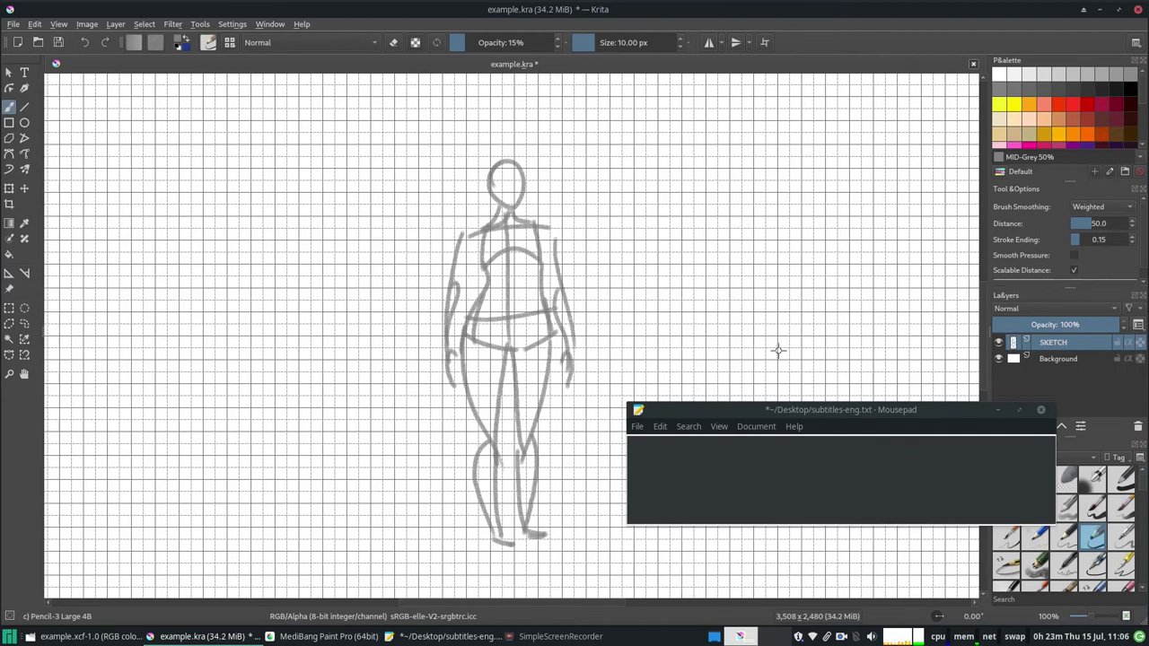
# - Fit the whole page in view and enclose the small figure in a freehand selection
pyautogui.moveTo(948, 412); pyautogui.dragTo(1026, 415)
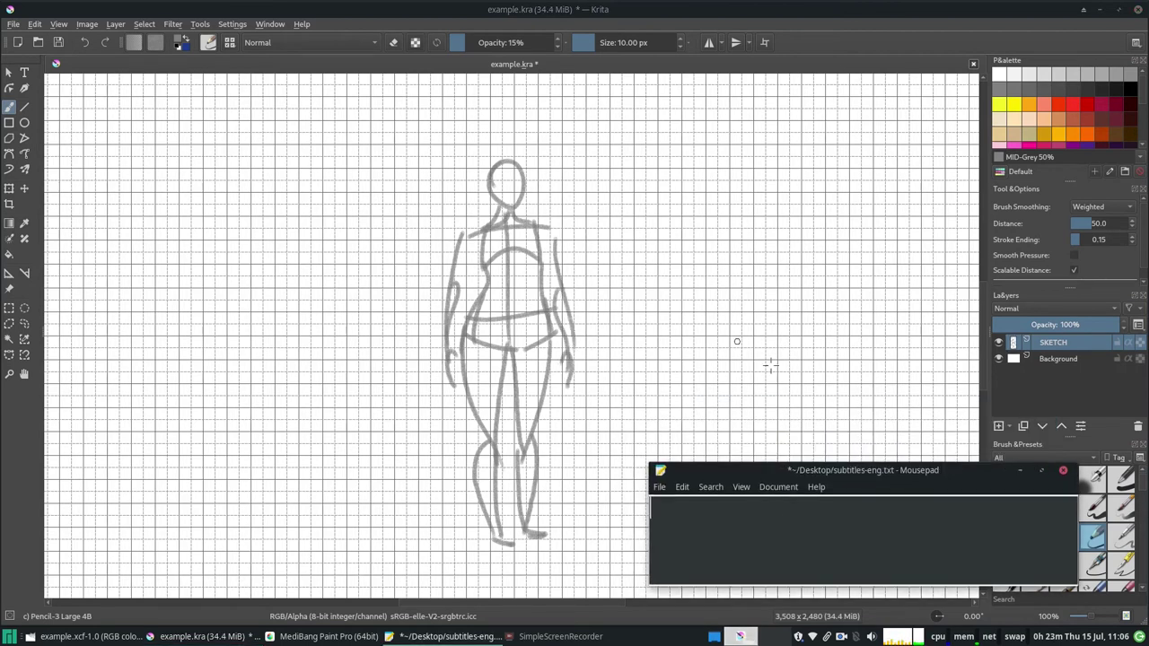
pyautogui.click(1127, 619)
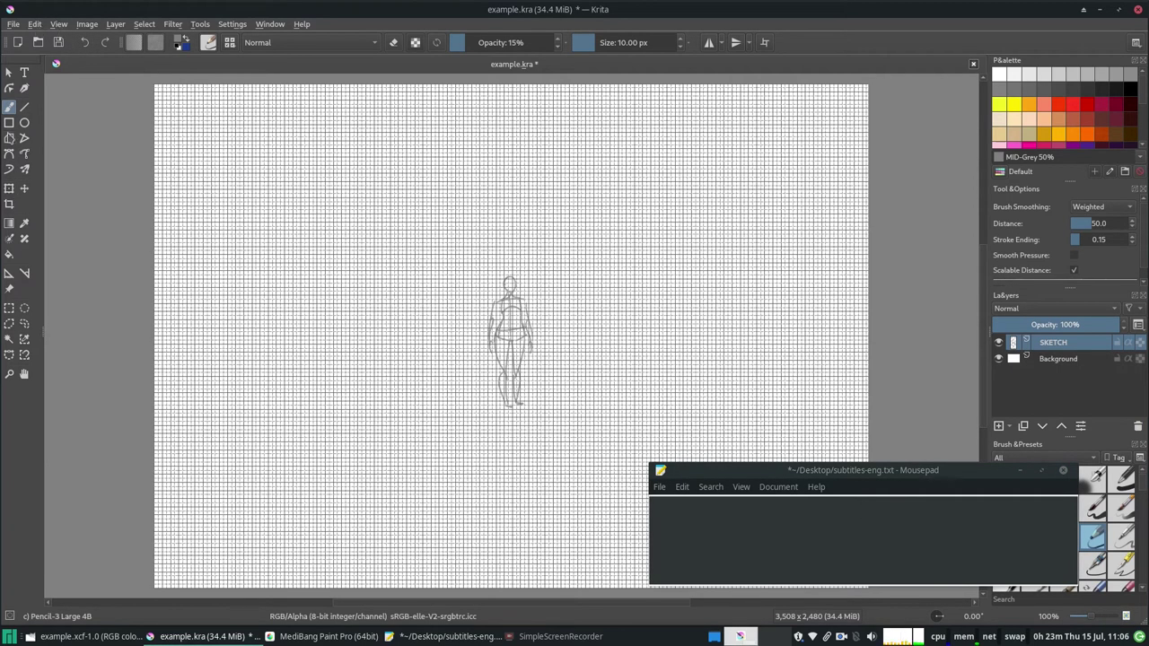
pyautogui.click(25, 326)
pyautogui.moveTo(482, 279)
pyautogui.mouseDown()
pyautogui.moveTo(539, 487)
pyautogui.moveTo(473, 275)
pyautogui.mouseUp()
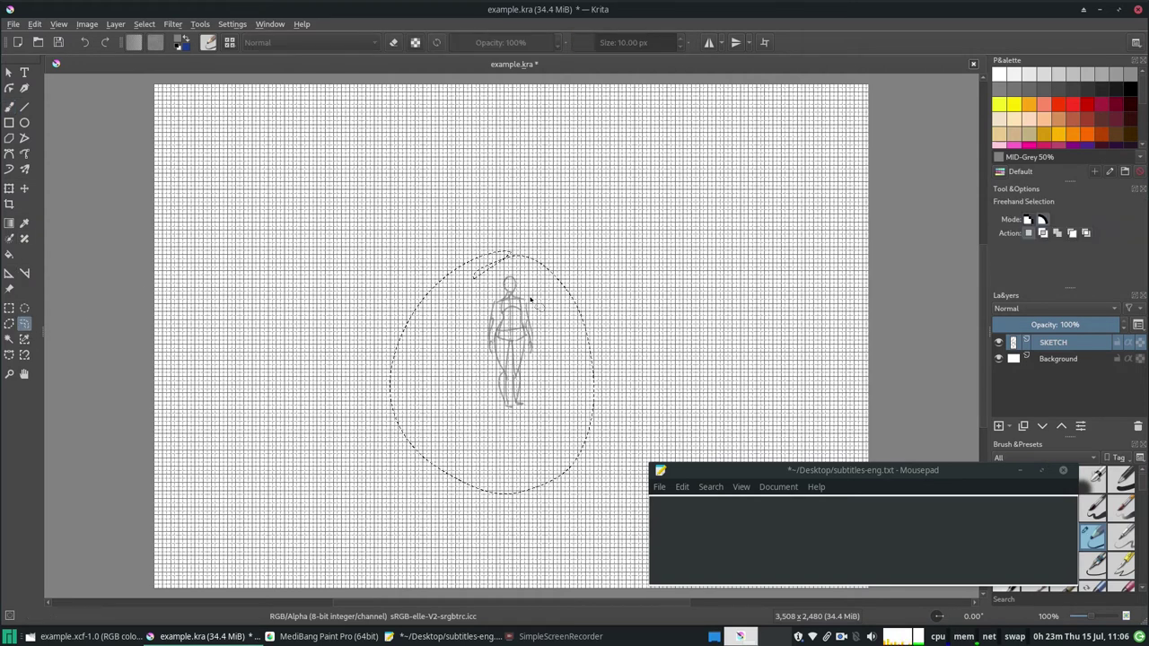
pyautogui.click(145, 25)
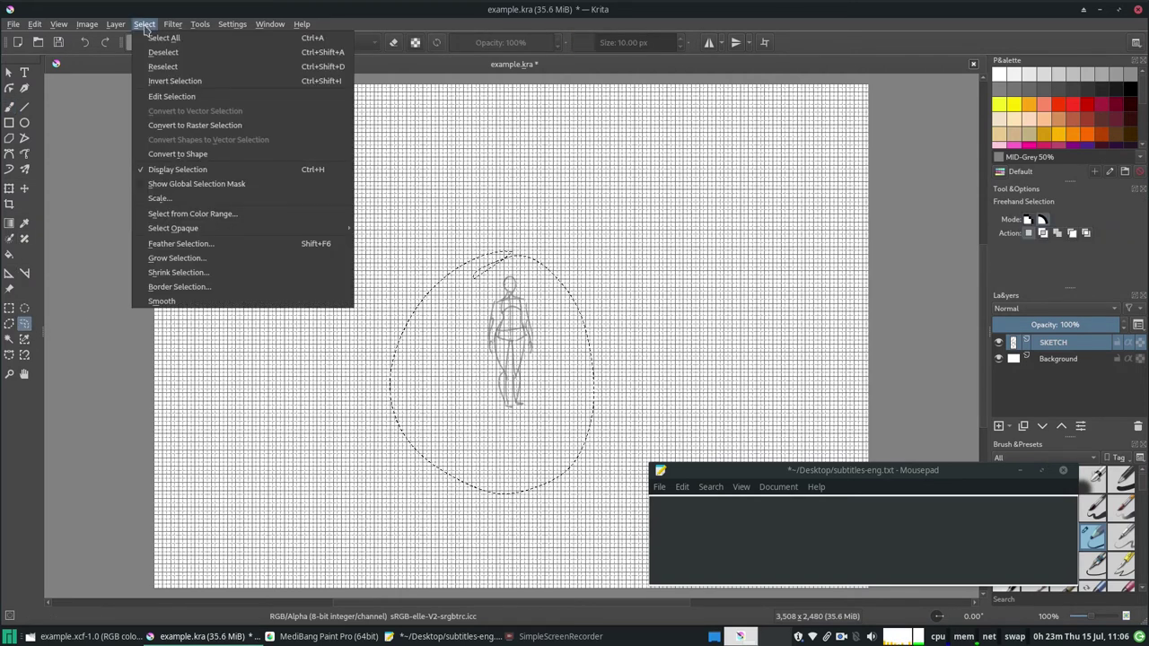
pyautogui.click(179, 200)
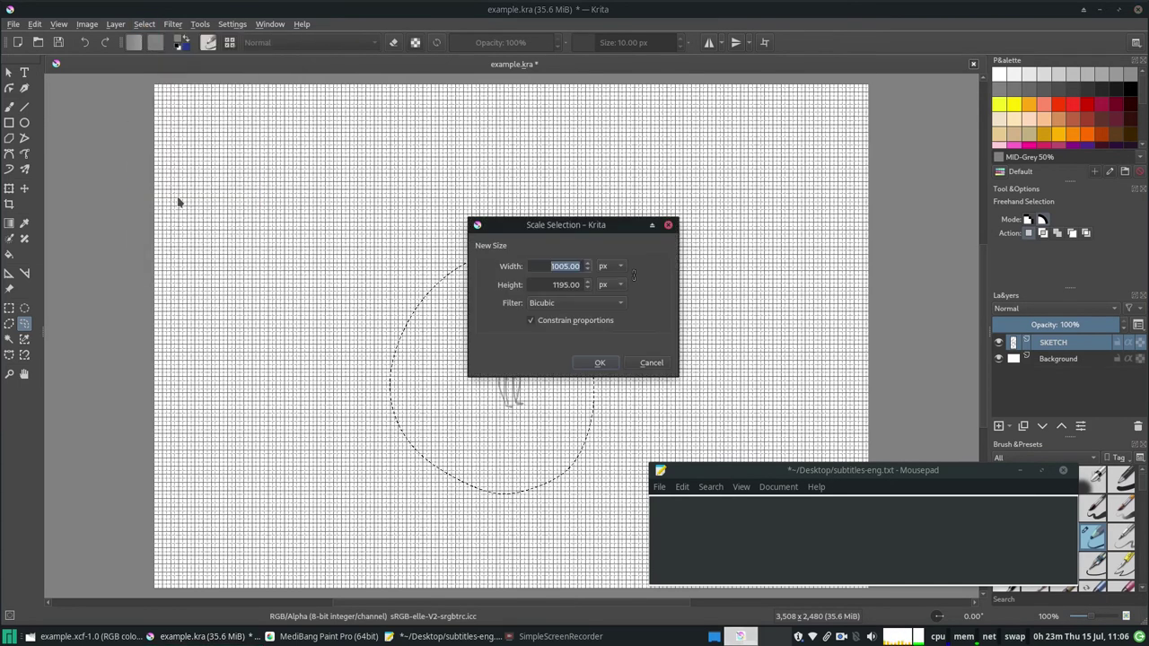
pyautogui.click(647, 363)
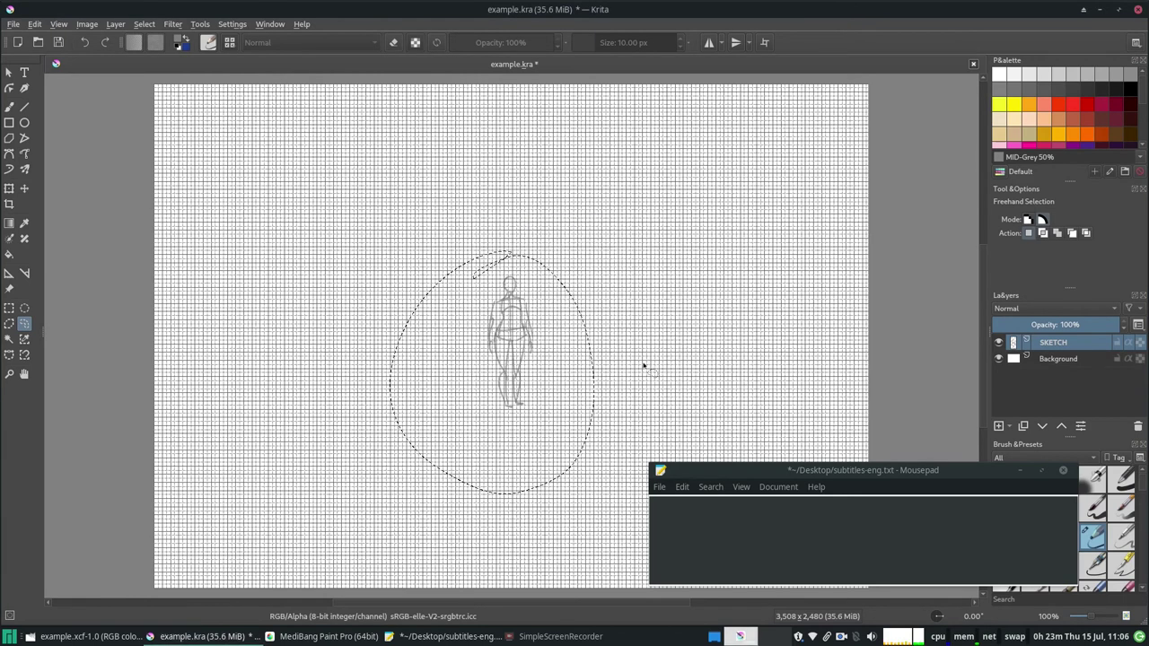
# - Enlarge the selected figure with Transform to about 70% of the canvas height, reposition it near the center and apply
pyautogui.click(9, 189)
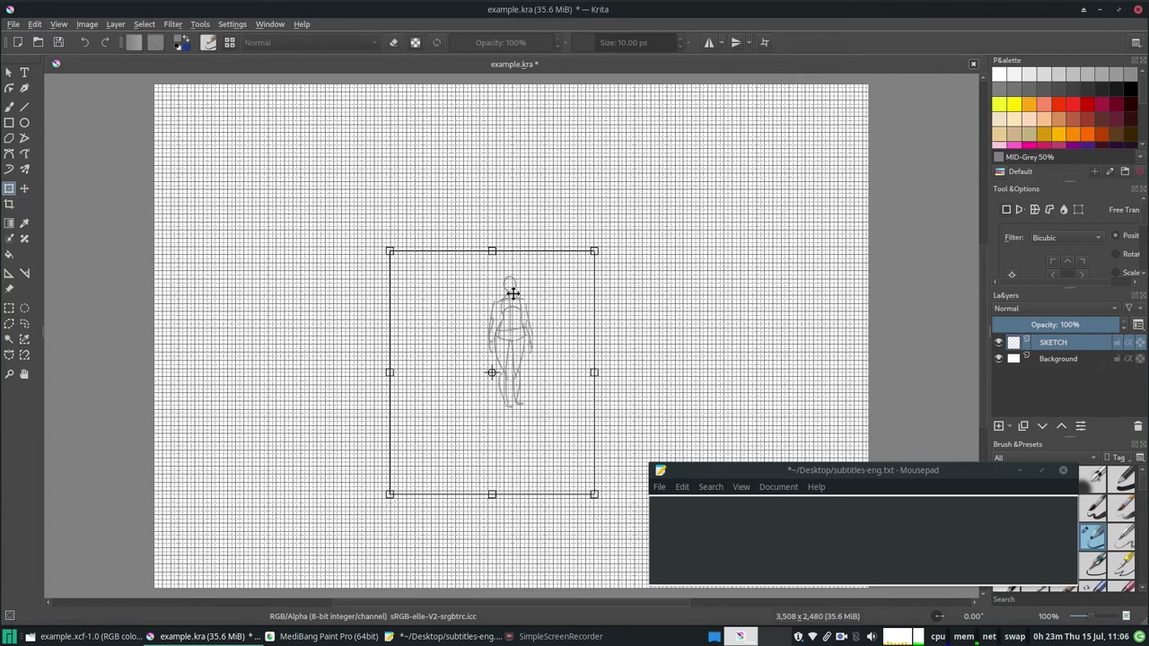
pyautogui.press('Return')
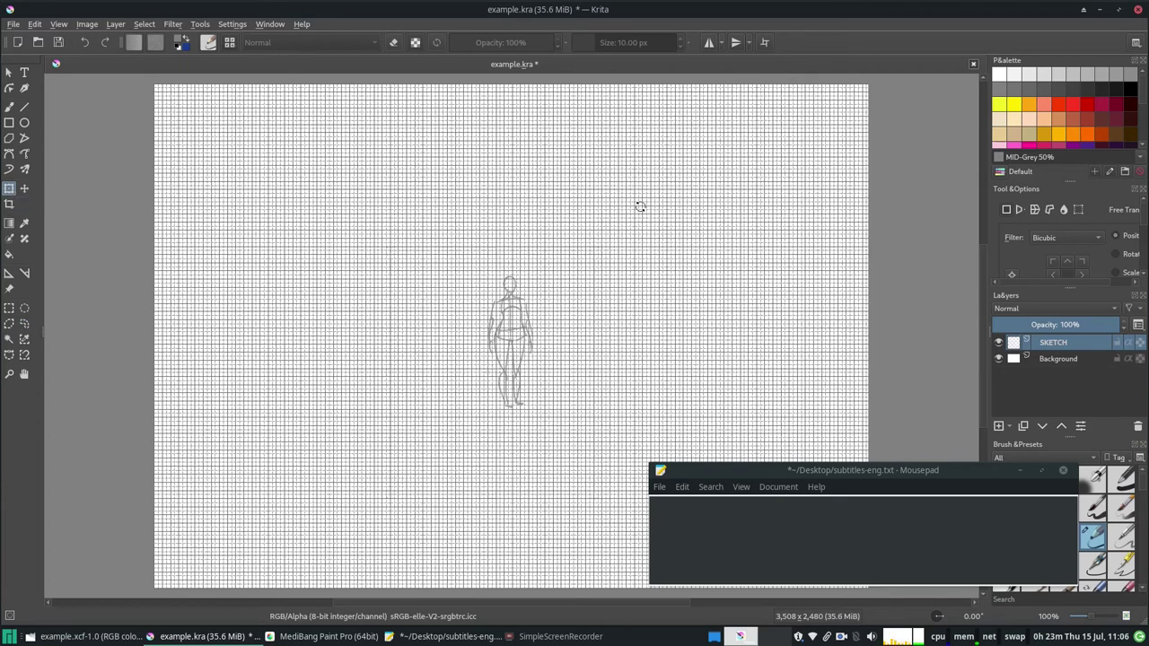
pyautogui.click(640, 206)
pyautogui.moveTo(596, 249)
pyautogui.mouseDown()
pyautogui.moveTo(710, 152)
pyautogui.moveTo(711, 111)
pyautogui.mouseUp()
pyautogui.moveTo(392, 491); pyautogui.dragTo(215, 645)
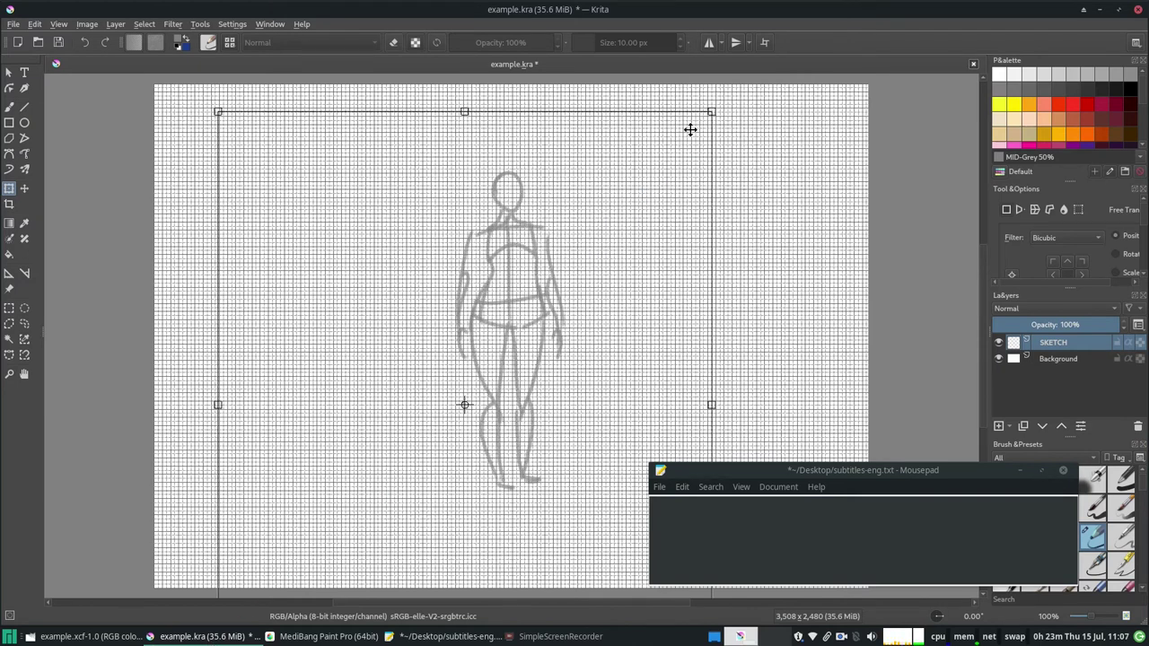
pyautogui.moveTo(545, 276); pyautogui.dragTo(524, 315)
pyautogui.moveTo(692, 160); pyautogui.dragTo(768, 86)
pyautogui.moveTo(541, 282); pyautogui.dragTo(512, 302)
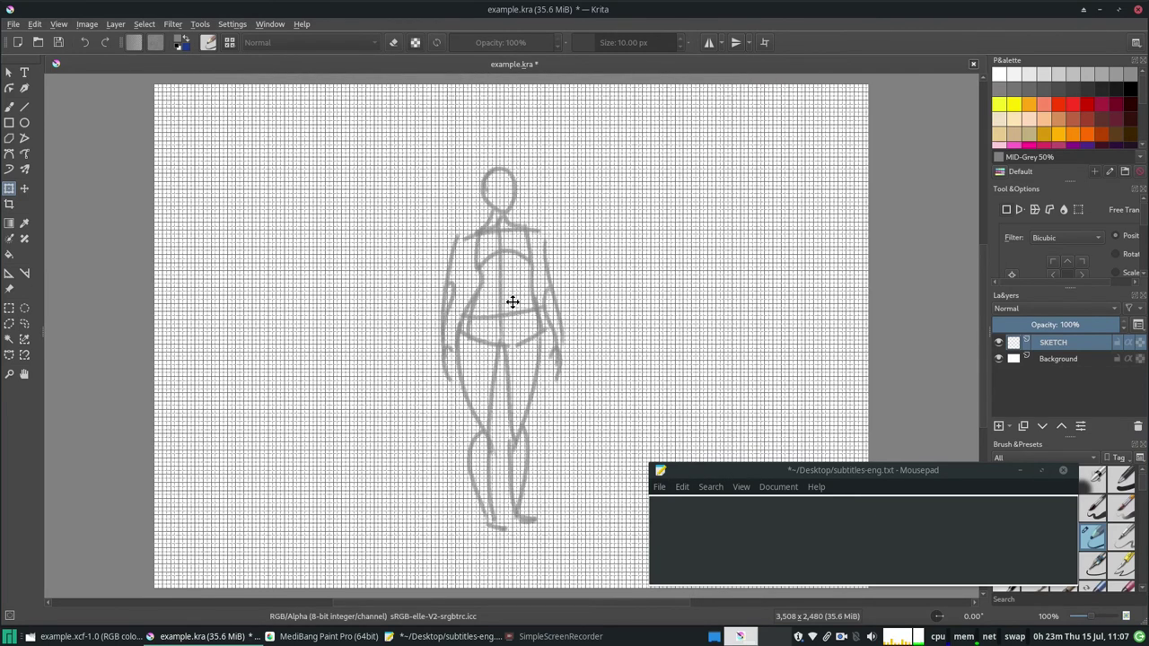
pyautogui.press('Return')
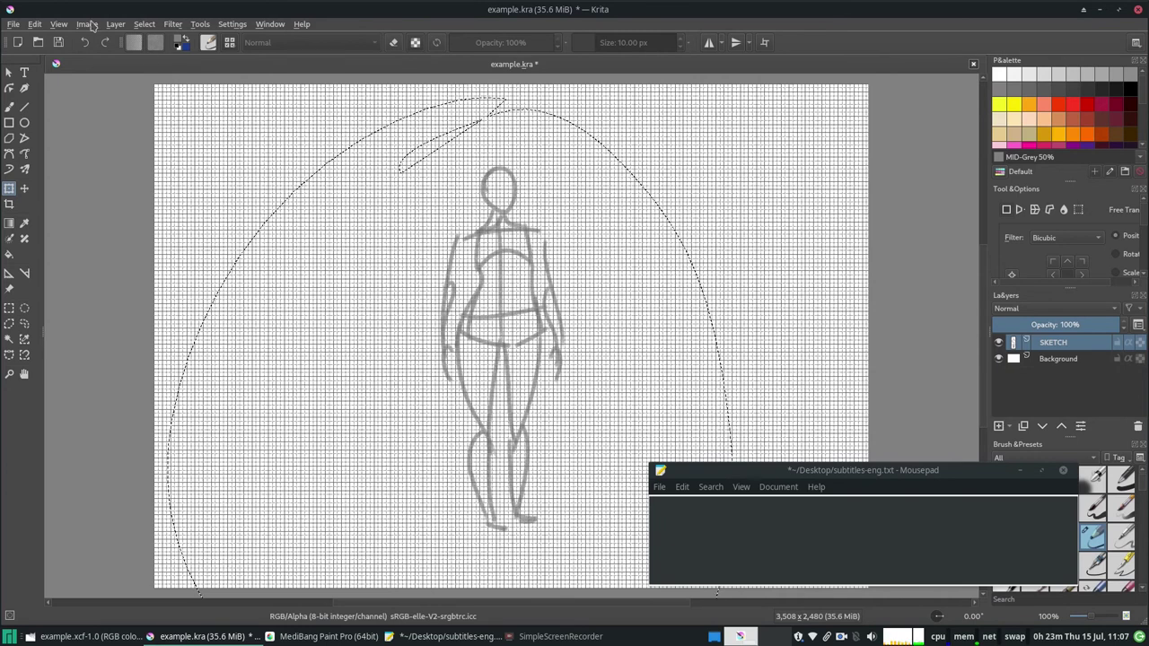
# - Clear the selection around the enlarged figure and hide the canvas grid
pyautogui.click(144, 25)
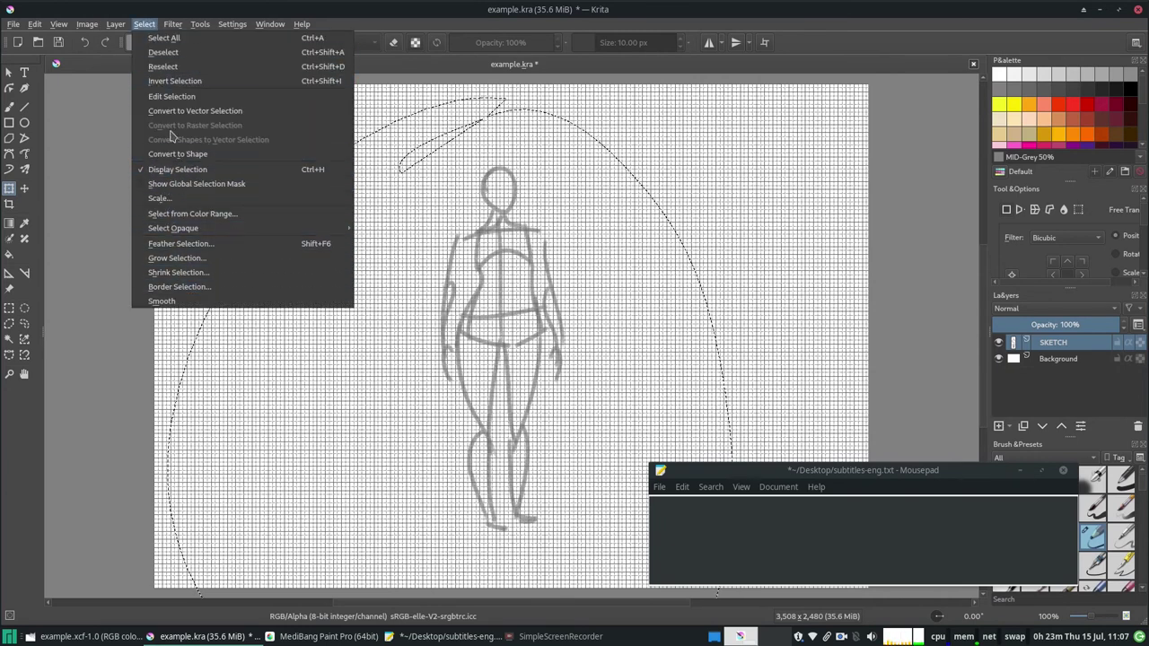
pyautogui.click(172, 53)
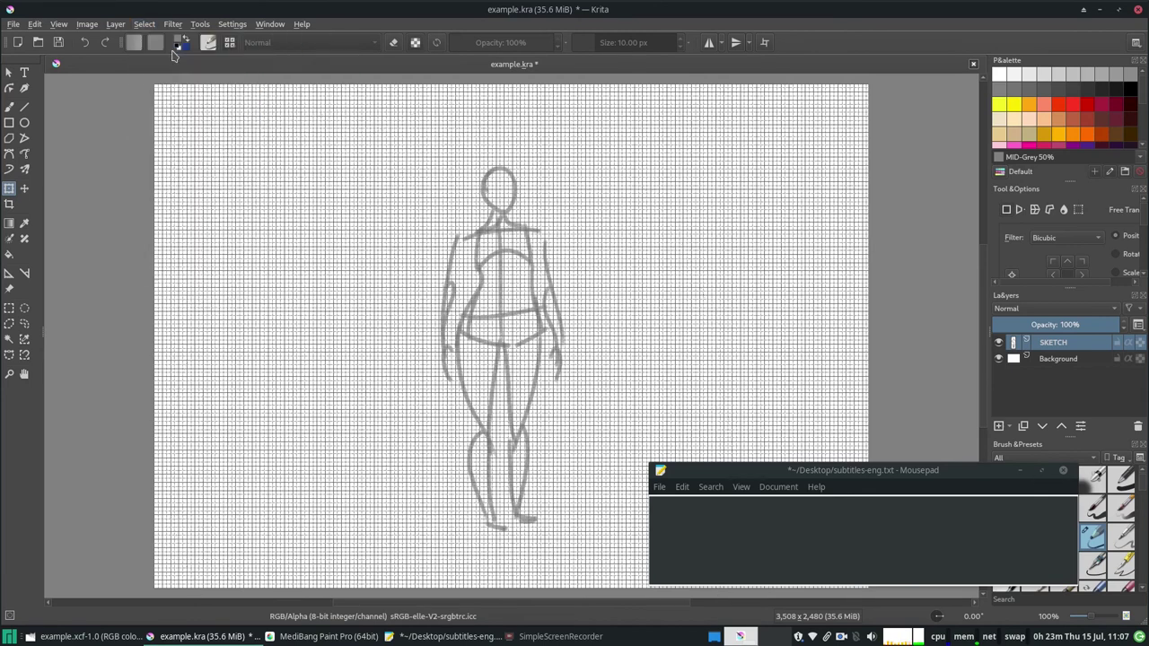
pyautogui.click(59, 25)
pyautogui.click(82, 235)
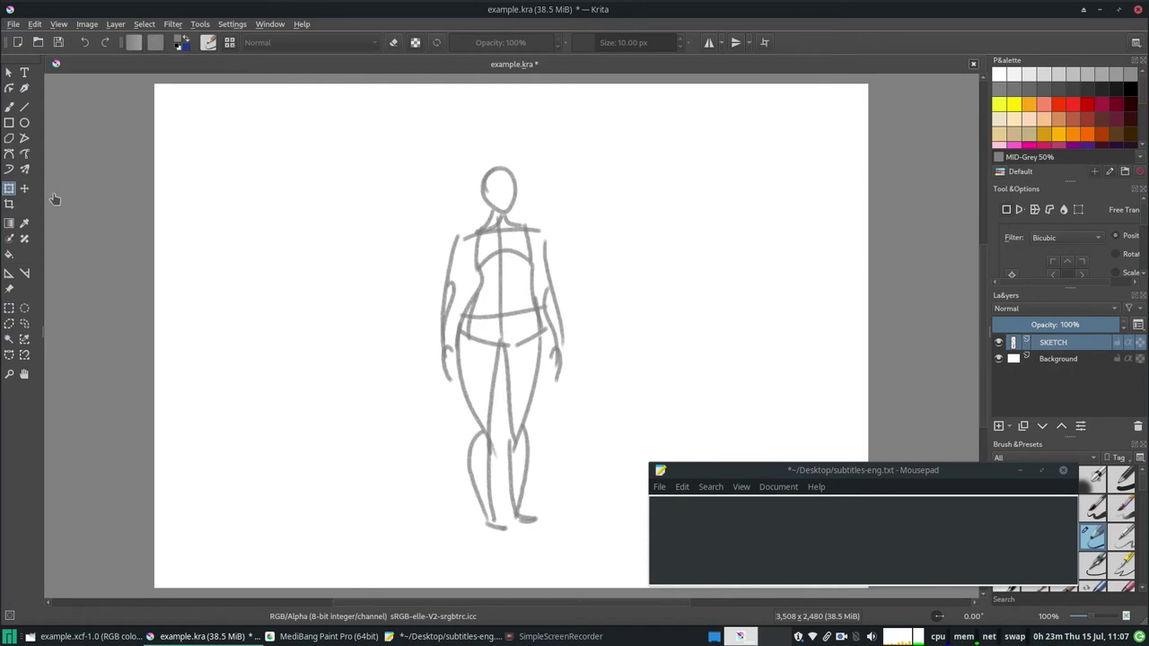
# - Draw a few thin brush test strokes beside the enlarged figure and undo them
pyautogui.click(8, 106)
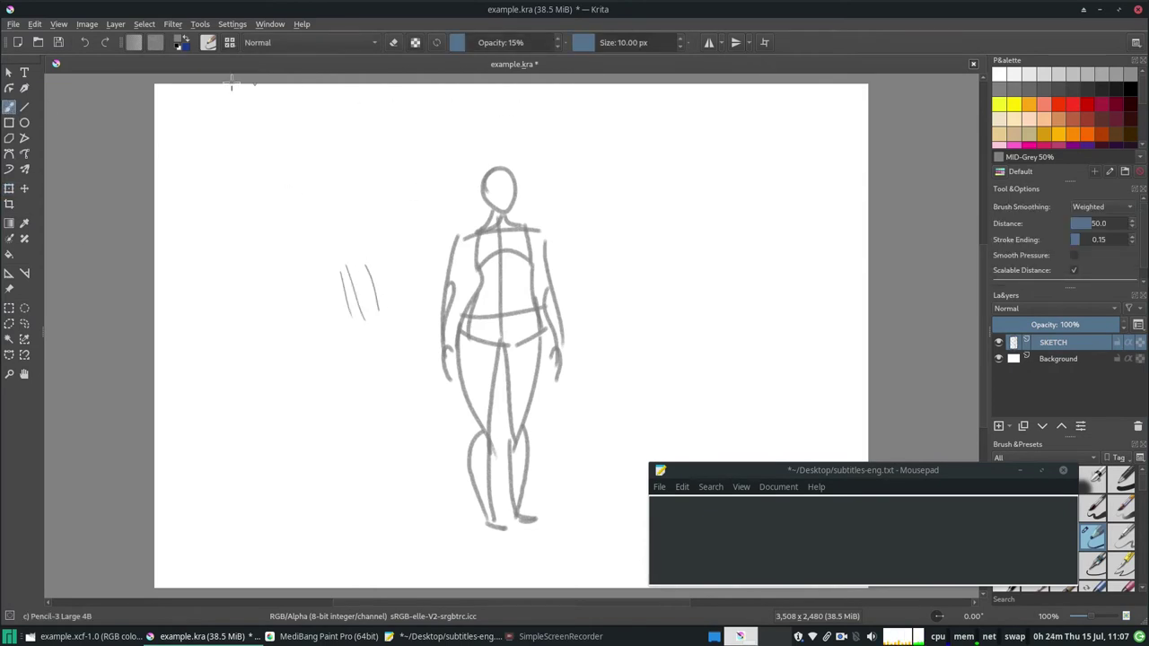
pyautogui.hotkey('ctrl', 'z')
pyautogui.hotkey('ctrl', 'z')
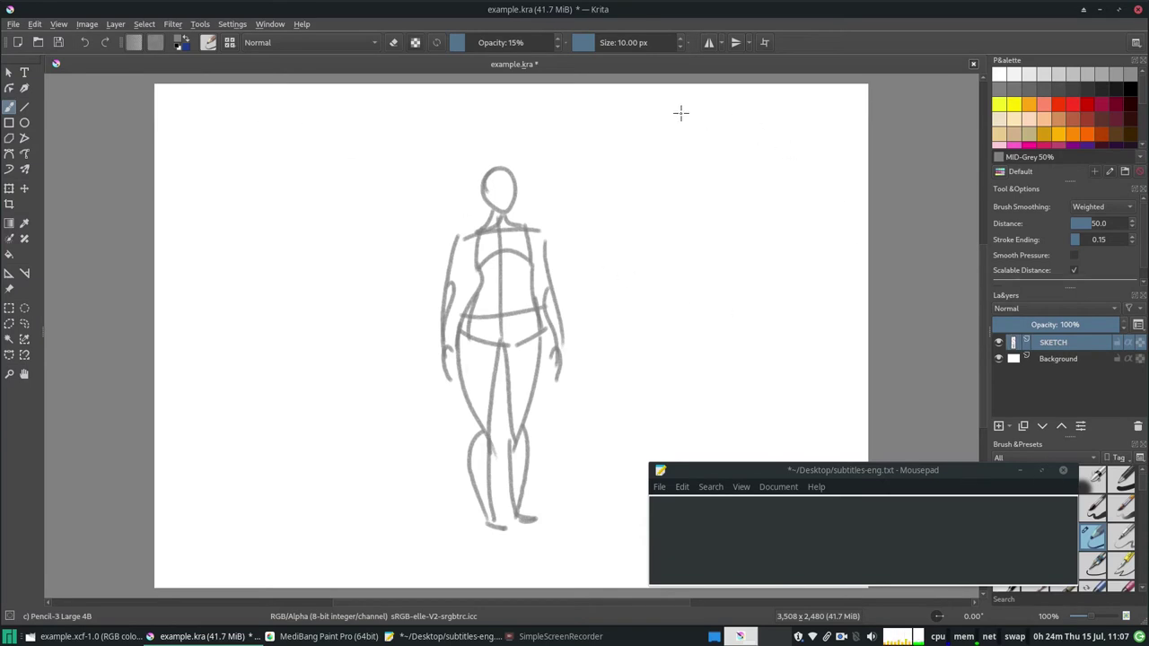
# - Save the example.kra drawing
pyautogui.hotkey('ctrl', 's')
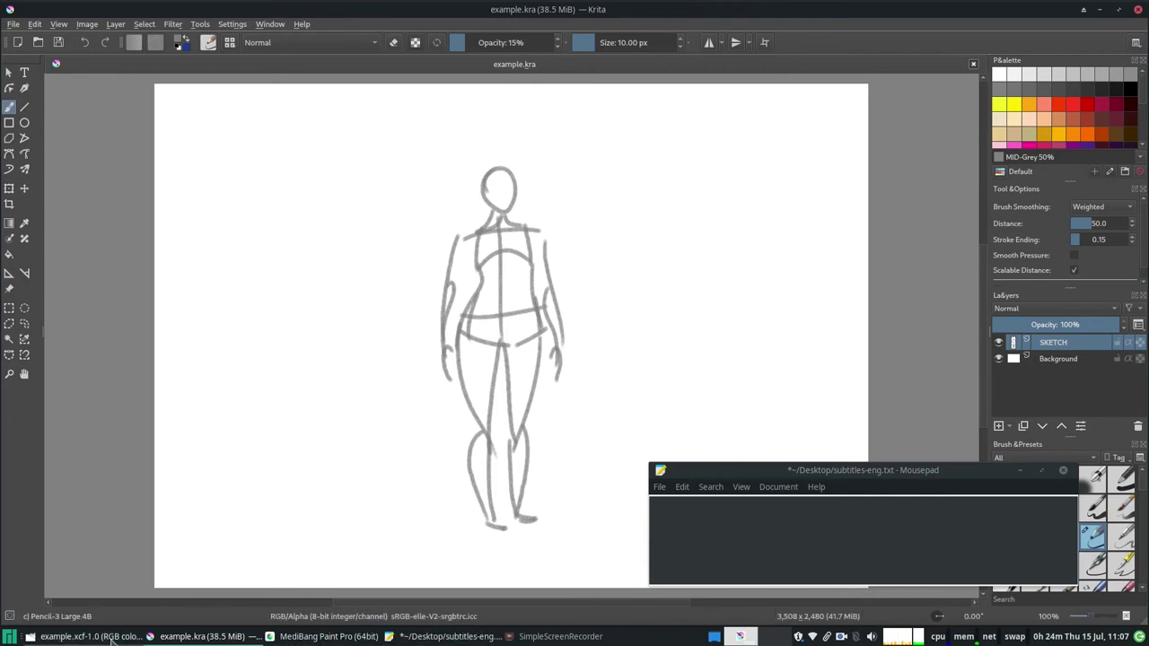
# - Switch to example.xcf in GIMP and add a new layer named SKETCH
pyautogui.click(81, 636)
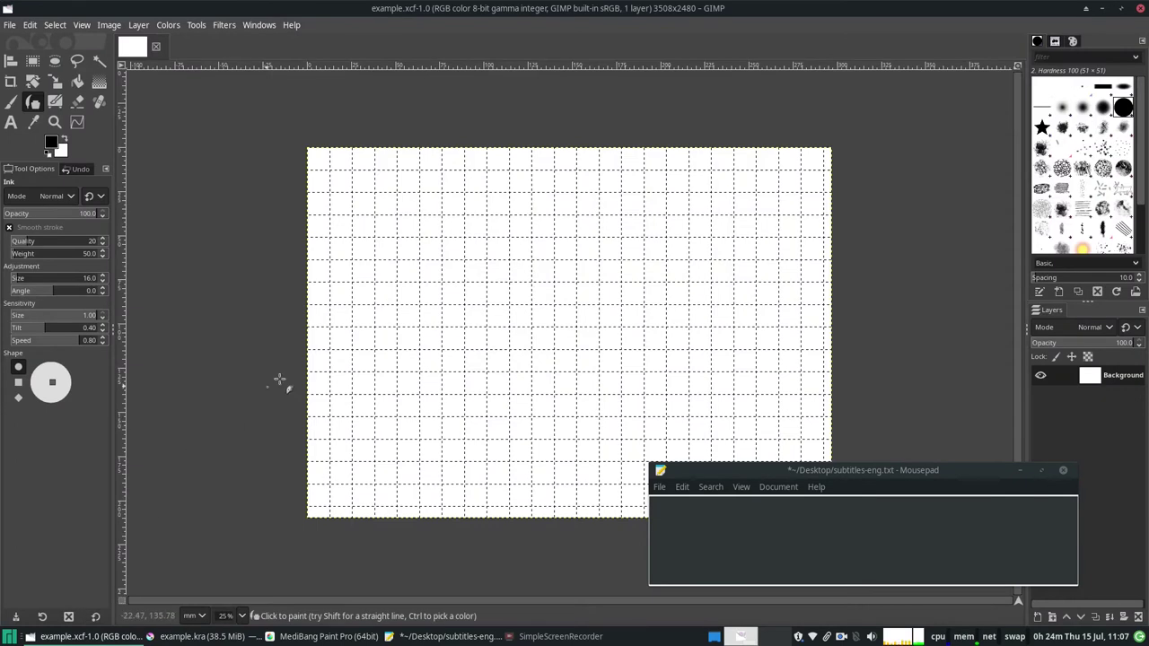
pyautogui.click(240, 617)
pyautogui.click(230, 542)
pyautogui.press('p')
pyautogui.hotkey('shift', 'ctrl', 'n')
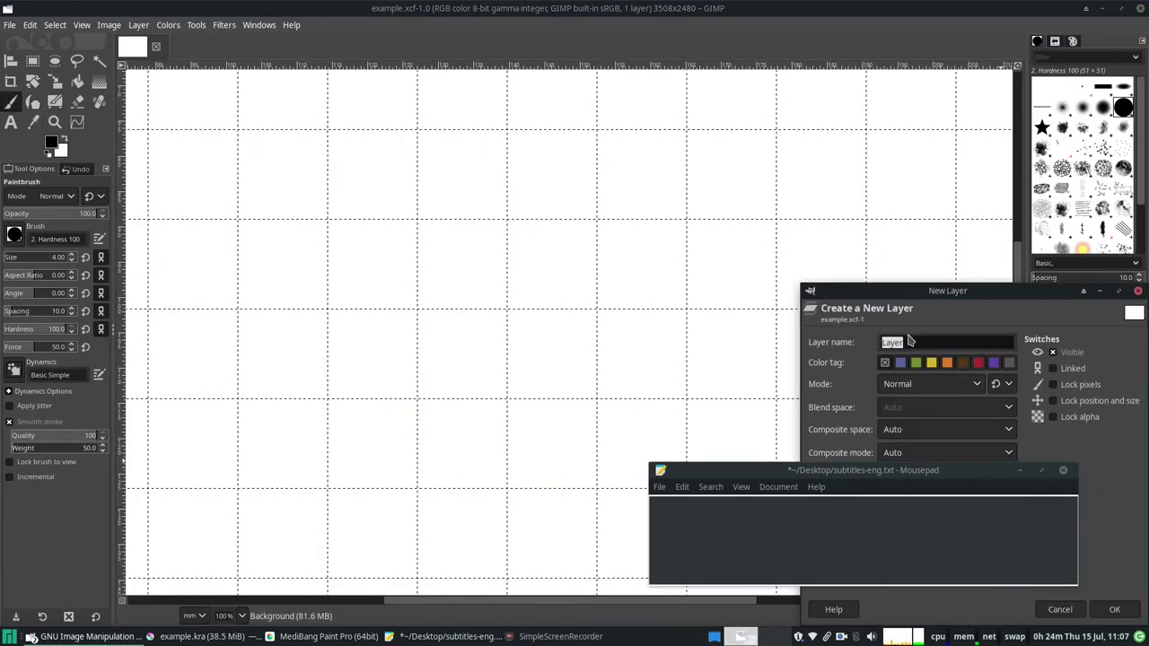
pyautogui.write('SKETCH')
pyautogui.press('Return')
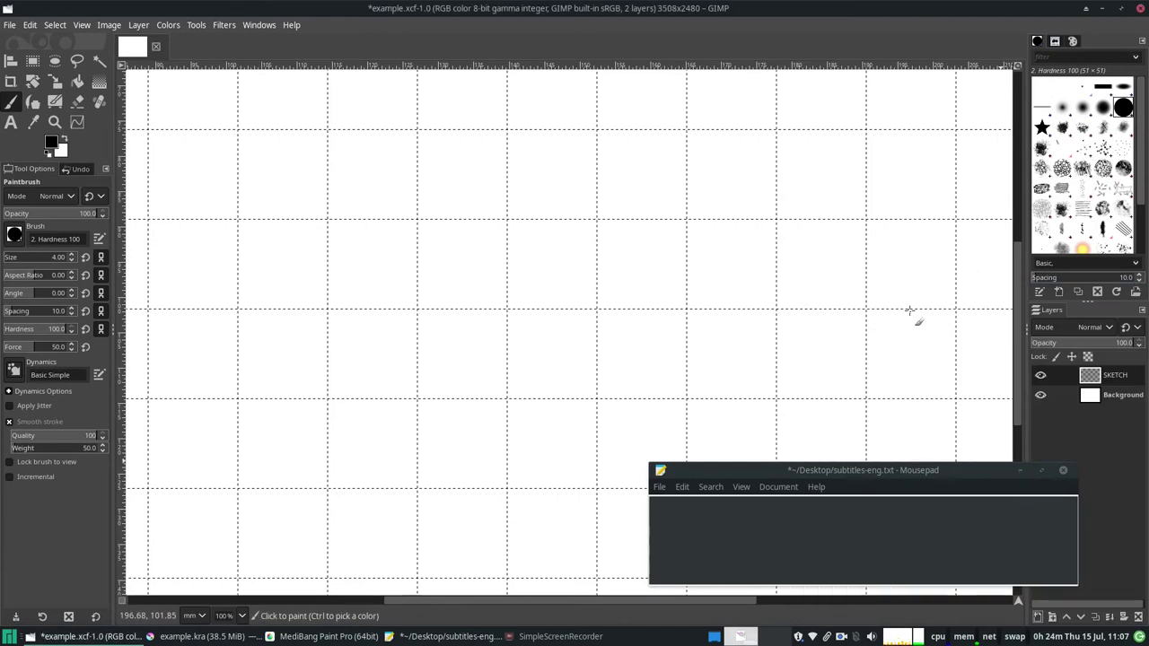
# - With the Ink tool in Gray 40%, sketch a small figure's spine, shoulder, chest, waist and hip guidelines near the canvas center
pyautogui.click(1073, 43)
pyautogui.click(1042, 169)
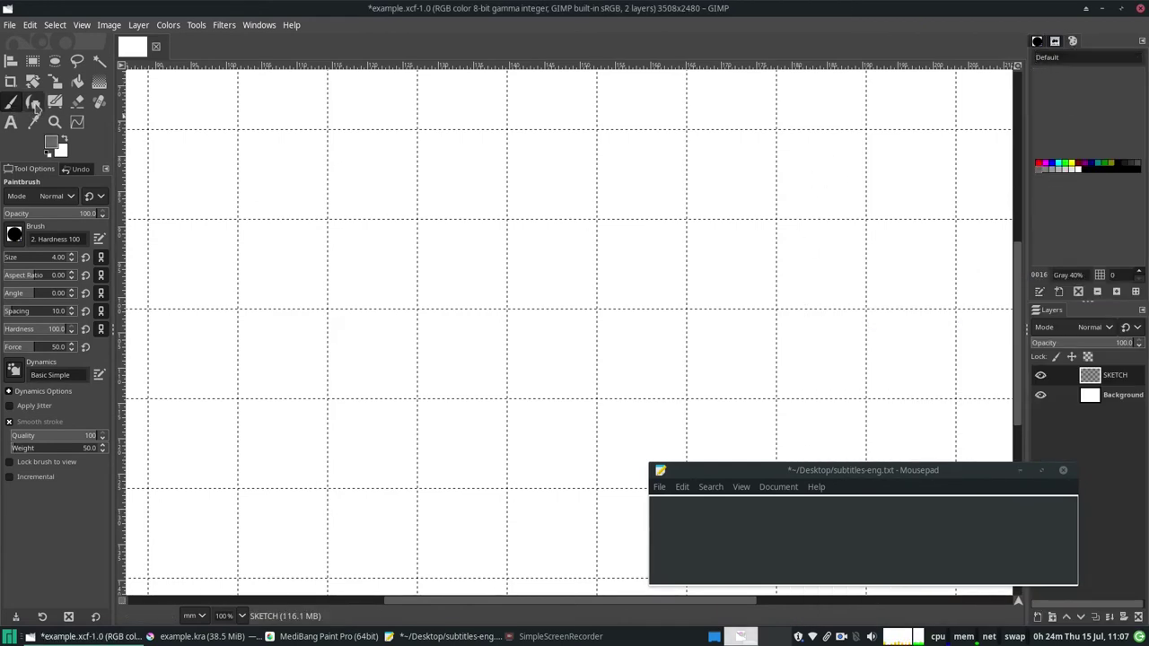
pyautogui.click(32, 102)
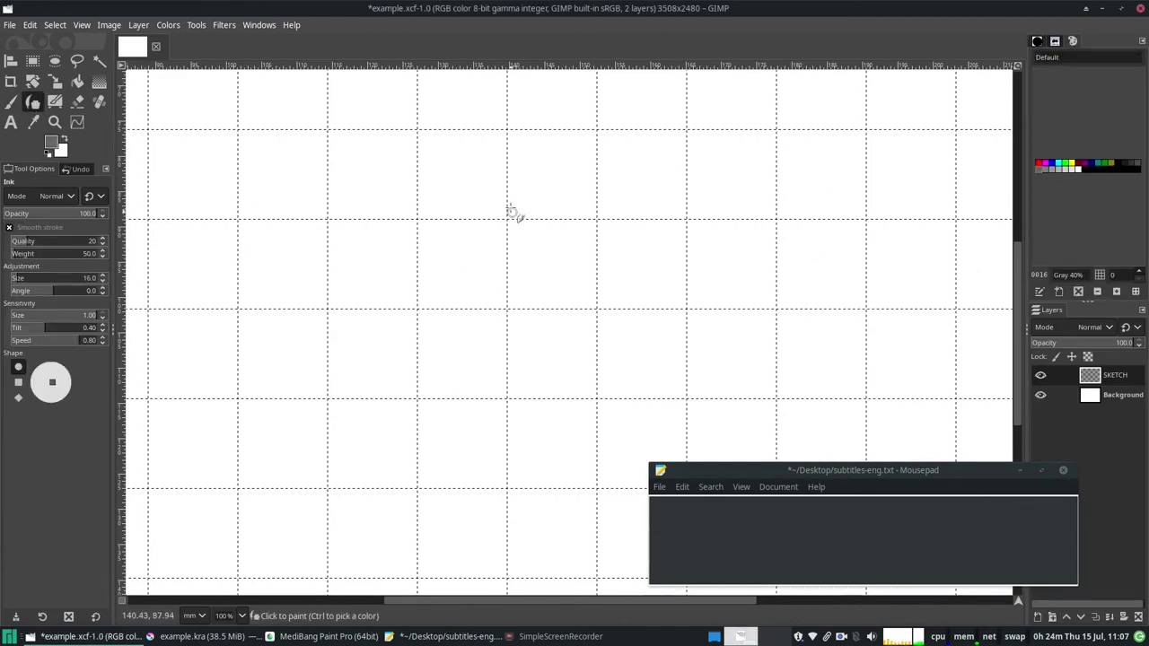
pyautogui.moveTo(469, 203)
pyautogui.mouseDown()
pyautogui.moveTo(571, 201)
pyautogui.moveTo(537, 198)
pyautogui.moveTo(506, 225)
pyautogui.moveTo(503, 295)
pyautogui.moveTo(557, 283)
pyautogui.mouseUp()
pyautogui.hotkey('ctrl', 'z')
pyautogui.moveTo(461, 287); pyautogui.dragTo(558, 283)
pyautogui.moveTo(478, 231); pyautogui.dragTo(542, 228)
pyautogui.hotkey('ctrl', 'z')
pyautogui.moveTo(473, 270); pyautogui.dragTo(454, 321)
pyautogui.moveTo(539, 273); pyautogui.dragTo(549, 323)
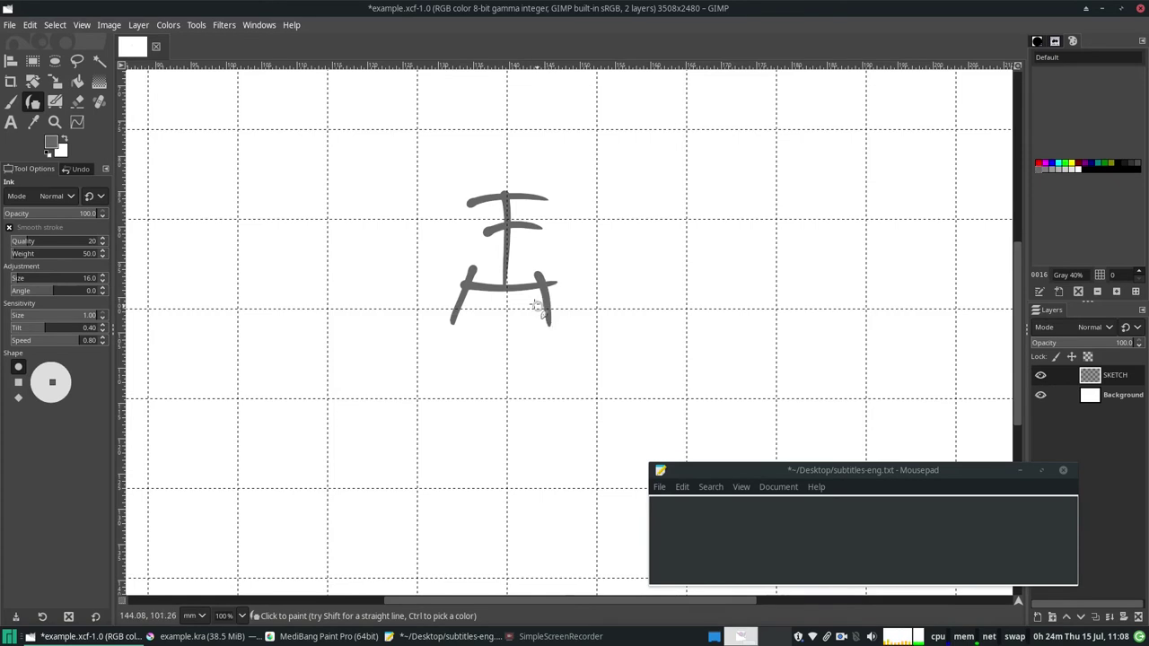
# - Draw the figure's pelvis line, both thighs, lower legs and feet below the torso
pyautogui.moveTo(454, 320); pyautogui.dragTo(550, 322)
pyautogui.moveTo(456, 300); pyautogui.dragTo(477, 418)
pyautogui.moveTo(489, 329); pyautogui.dragTo(480, 418)
pyautogui.moveTo(471, 415); pyautogui.dragTo(485, 495)
pyautogui.moveTo(477, 415)
pyautogui.mouseDown()
pyautogui.moveTo(494, 494)
pyautogui.moveTo(505, 494)
pyautogui.mouseUp()
pyautogui.moveTo(503, 319)
pyautogui.mouseDown()
pyautogui.moveTo(544, 333)
pyautogui.moveTo(528, 404)
pyautogui.mouseUp()
pyautogui.moveTo(546, 326); pyautogui.dragTo(531, 485)
pyautogui.moveTo(537, 400); pyautogui.dragTo(544, 483)
pyautogui.moveTo(535, 486); pyautogui.dragTo(571, 486)
# - Complete the figure with the torso sides, head, neck, shoulders, both arms and hands
pyautogui.moveTo(474, 271)
pyautogui.mouseDown()
pyautogui.moveTo(475, 218)
pyautogui.moveTo(538, 272)
pyautogui.mouseUp()
pyautogui.hotkey('ctrl', 'z')
pyautogui.moveTo(536, 224); pyautogui.dragTo(537, 273)
pyautogui.moveTo(491, 158); pyautogui.dragTo(504, 176)
pyautogui.moveTo(454, 212); pyautogui.dragTo(433, 307)
pyautogui.hotkey('ctrl', 'z')
pyautogui.moveTo(441, 263); pyautogui.dragTo(440, 361)
pyautogui.moveTo(552, 314)
pyautogui.mouseDown()
pyautogui.moveTo(563, 330)
pyautogui.moveTo(561, 361)
pyautogui.mouseUp()
pyautogui.moveTo(553, 203); pyautogui.dragTo(566, 329)
pyautogui.moveTo(552, 252); pyautogui.dragTo(557, 316)
pyautogui.moveTo(506, 183)
pyautogui.mouseDown()
pyautogui.moveTo(463, 200)
pyautogui.moveTo(548, 198)
pyautogui.mouseUp()
pyautogui.hotkey('ctrl', 'z')
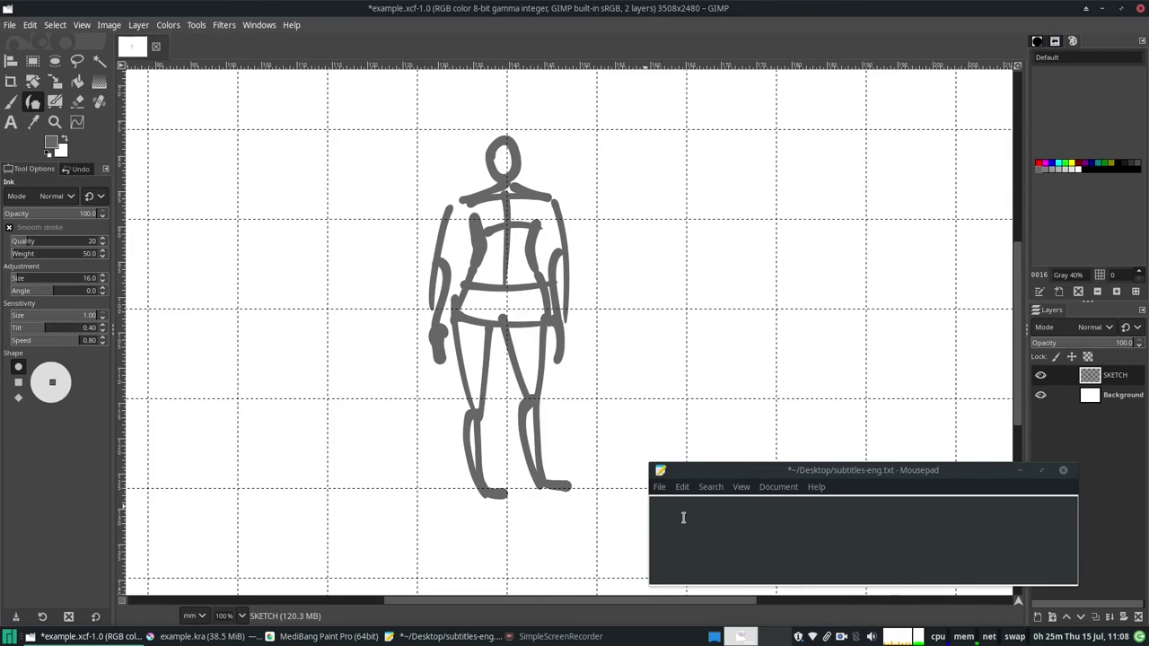
pyautogui.click(32, 60)
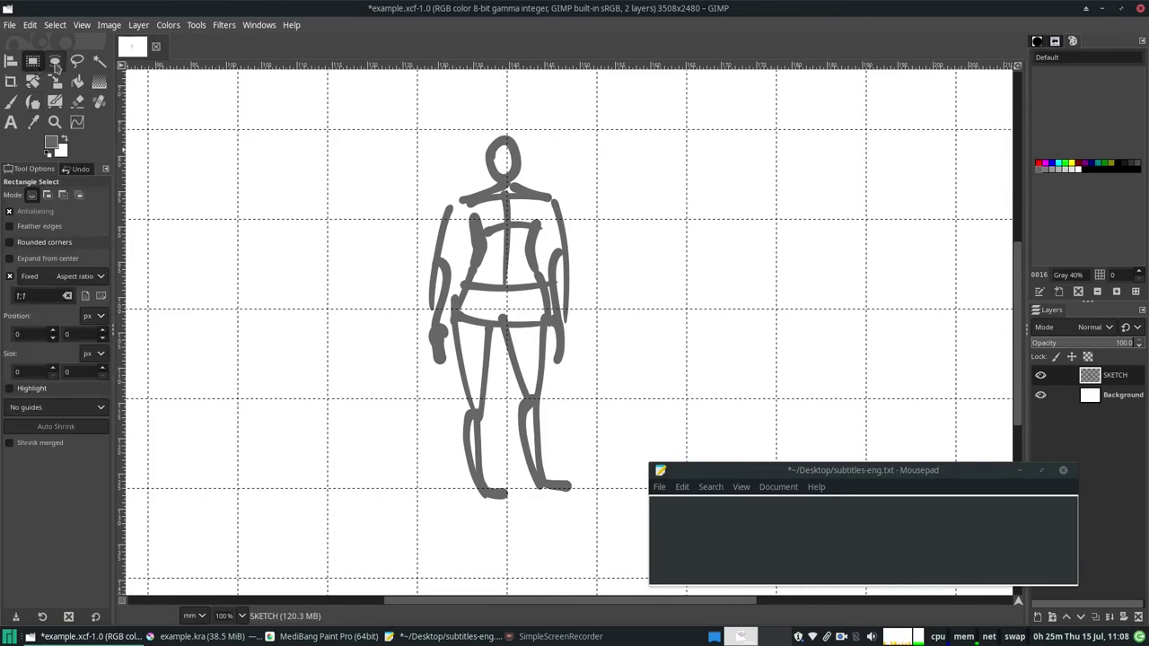
pyautogui.moveTo(383, 108); pyautogui.dragTo(339, 243)
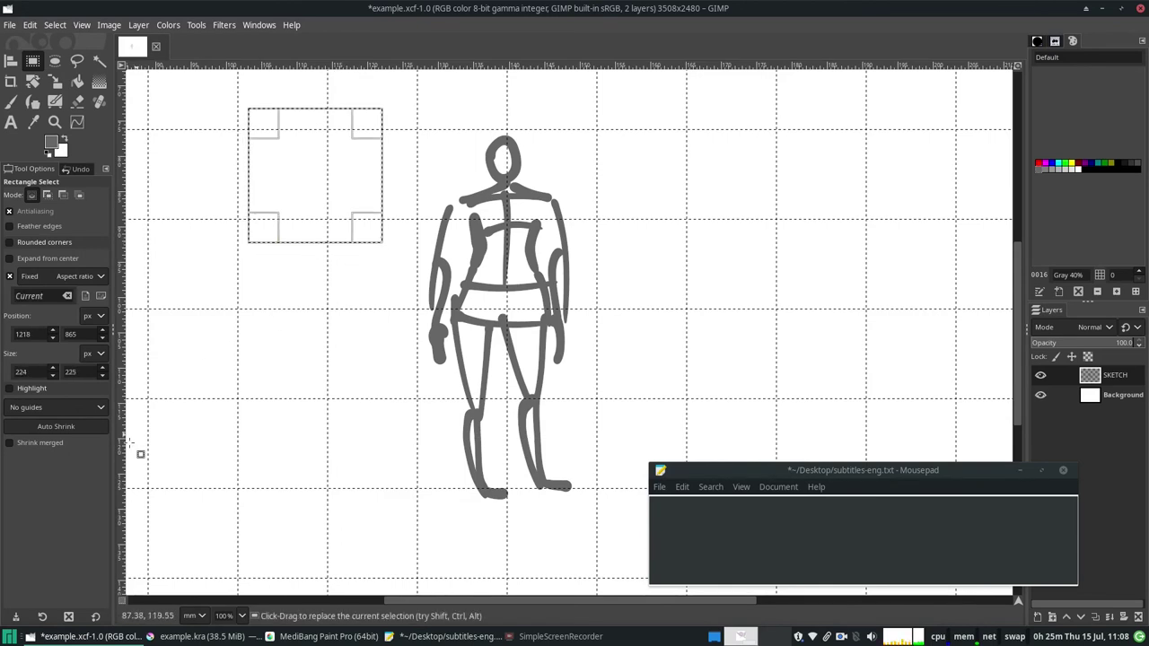
pyautogui.click(191, 352)
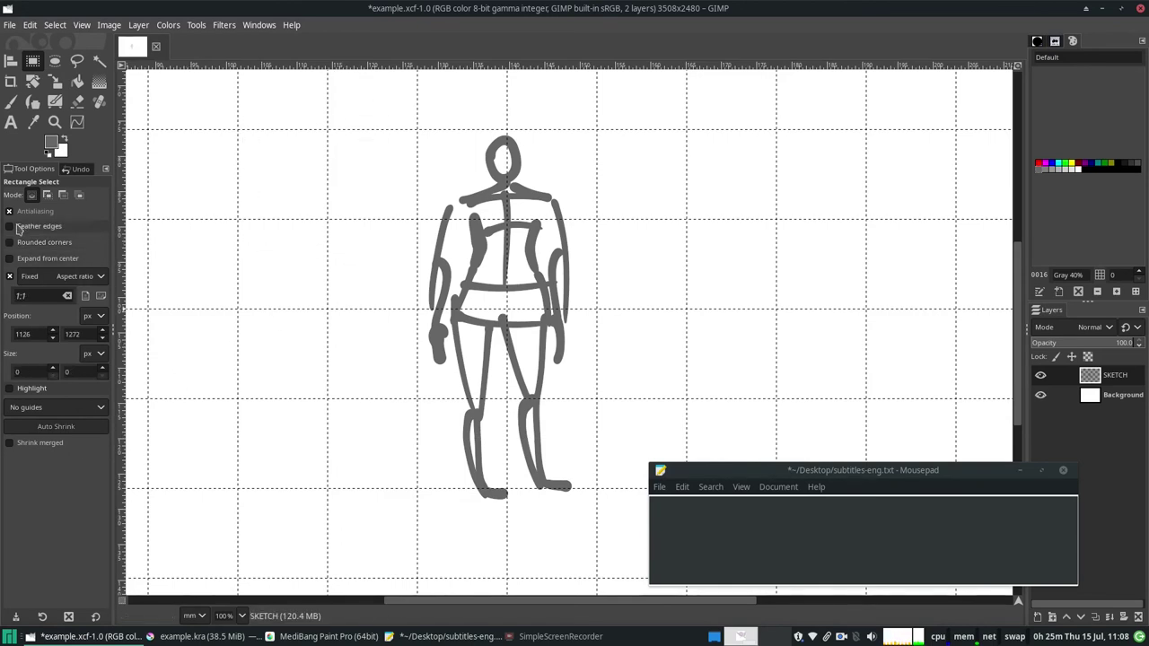
# - Select the whole figure with a freehand lasso and start the Scale transform on it
pyautogui.click(77, 60)
pyautogui.moveTo(439, 155)
pyautogui.mouseDown()
pyautogui.moveTo(491, 114)
pyautogui.moveTo(598, 217)
pyautogui.moveTo(609, 398)
pyautogui.mouseUp()
pyautogui.moveTo(596, 499)
pyautogui.mouseDown()
pyautogui.moveTo(515, 518)
pyautogui.moveTo(396, 444)
pyautogui.moveTo(398, 194)
pyautogui.moveTo(441, 153)
pyautogui.mouseUp()
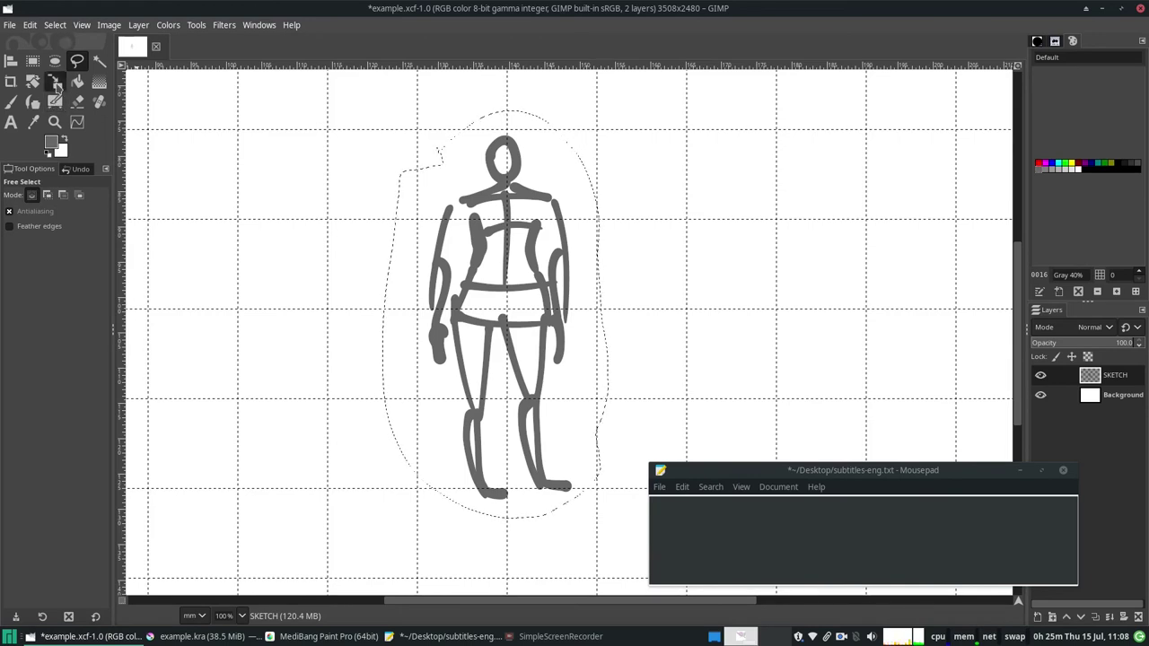
pyautogui.click(55, 82)
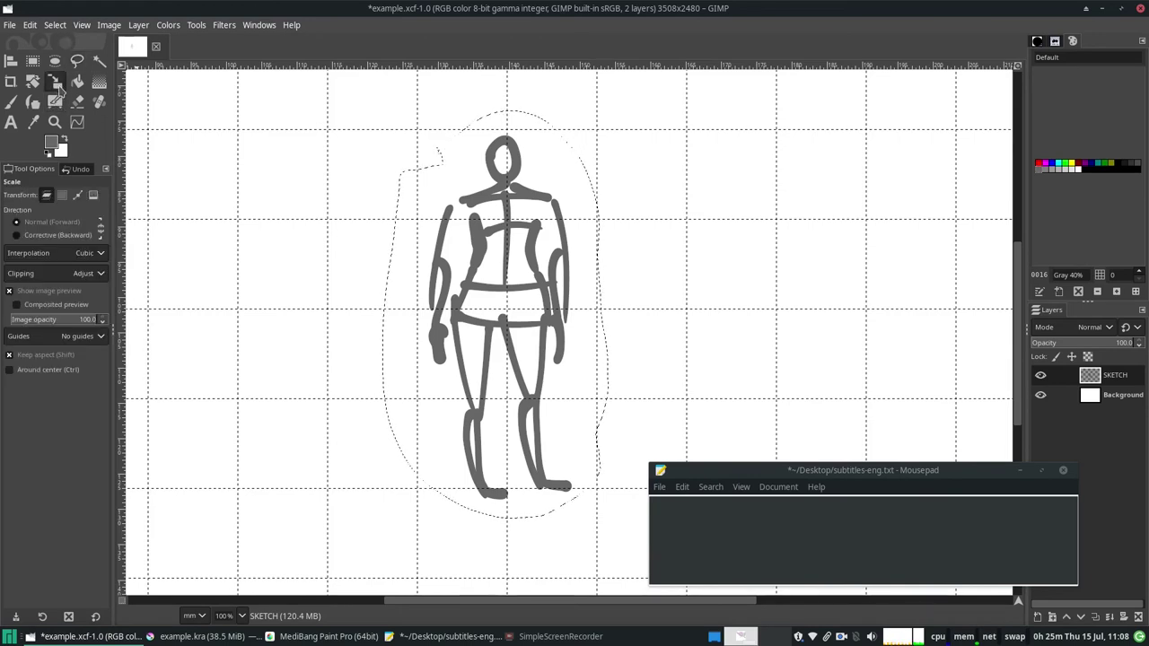
pyautogui.click(473, 186)
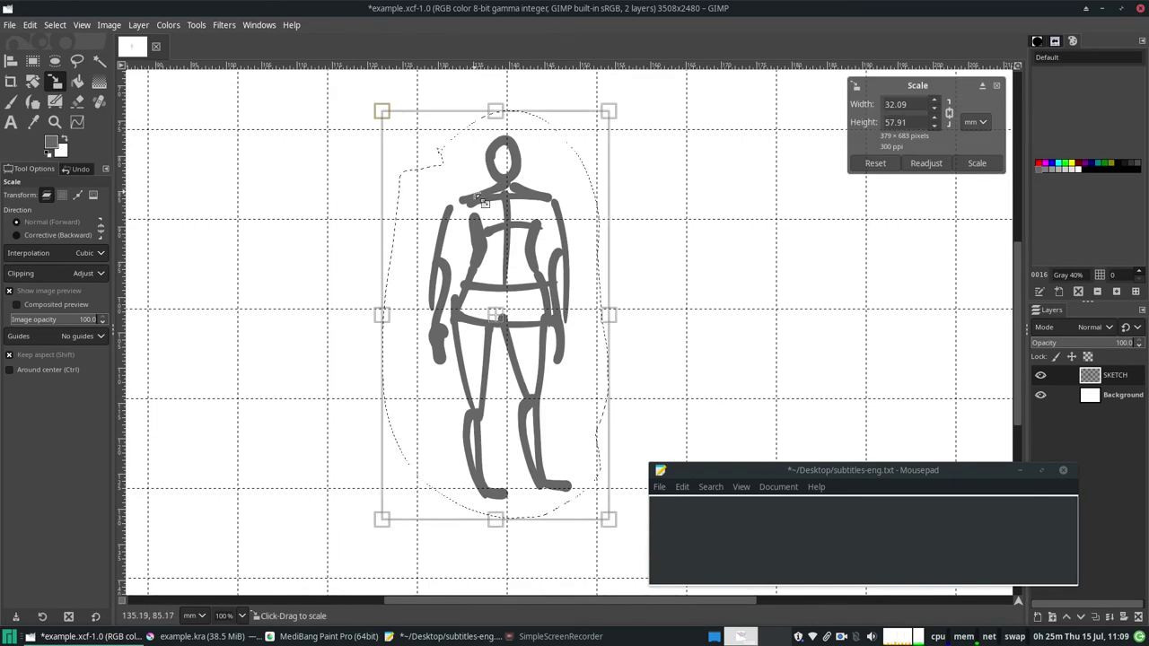
pyautogui.click(242, 616)
pyautogui.click(238, 582)
pyautogui.click(241, 616)
pyautogui.click(238, 564)
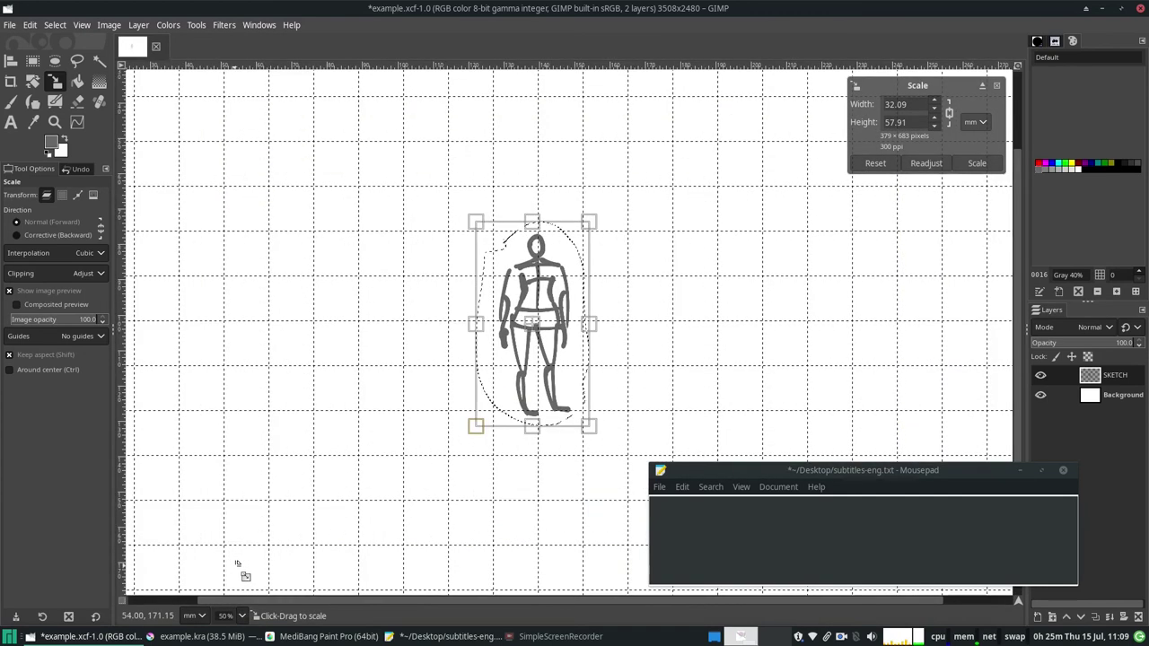
pyautogui.click(241, 616)
pyautogui.click(238, 582)
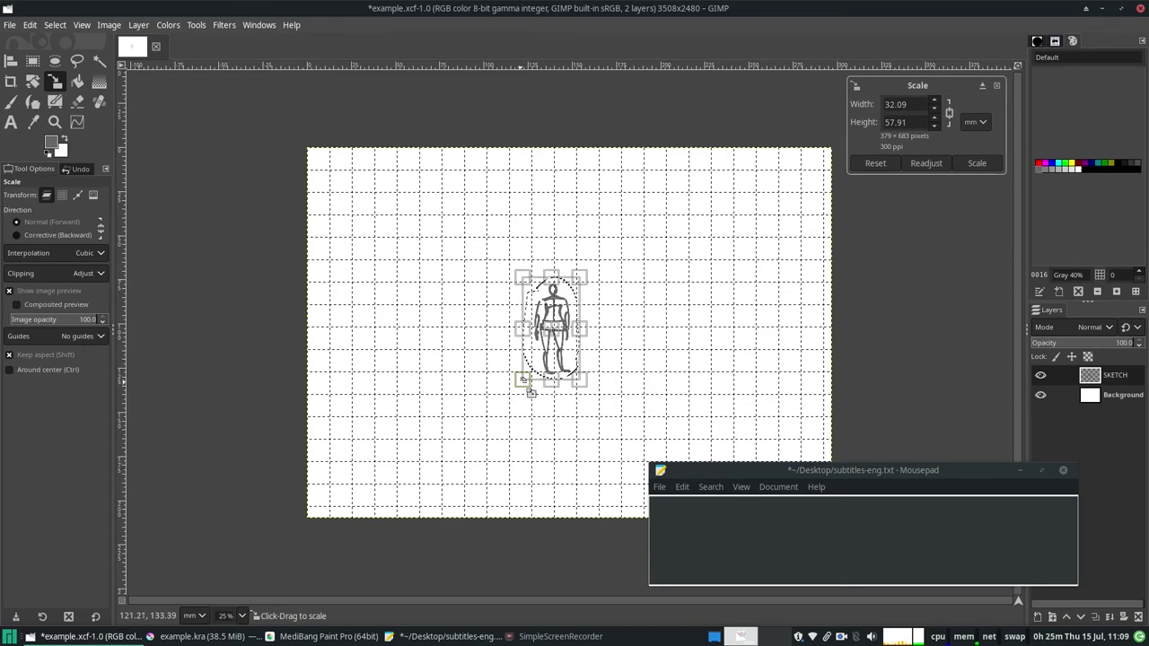
pyautogui.moveTo(519, 382); pyautogui.dragTo(438, 474)
pyautogui.moveTo(582, 277); pyautogui.dragTo(635, 196)
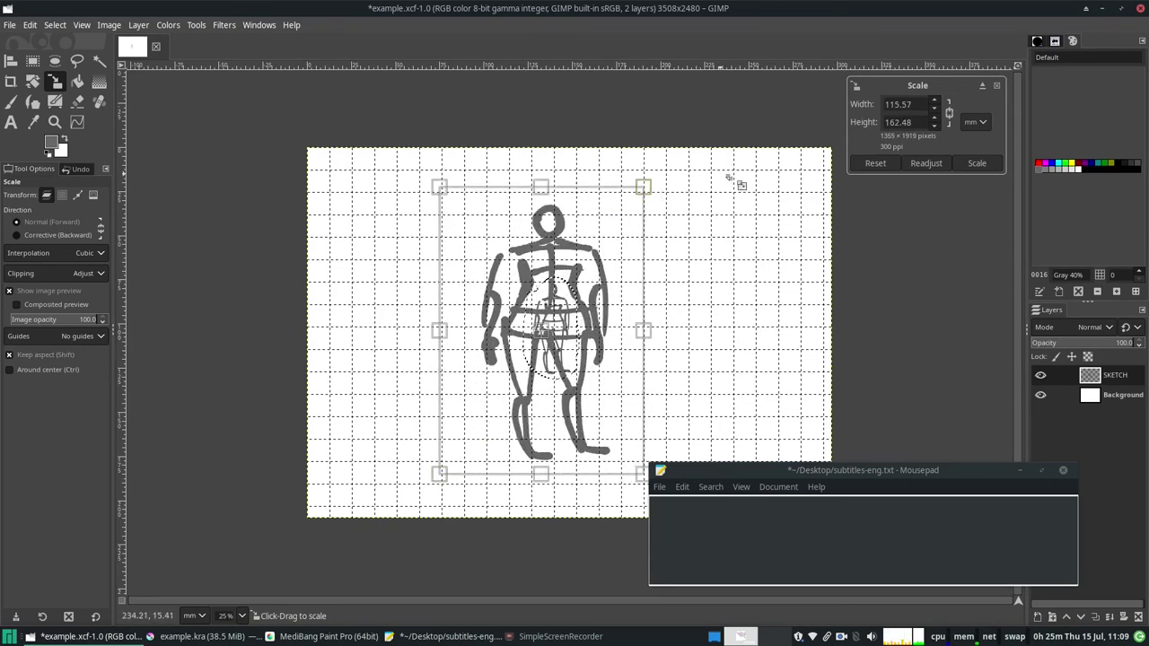
pyautogui.click(877, 164)
# - Lock the aspect ratio, scale the figure to about 102 × 184 mm around the canvas center and apply
pyautogui.click(950, 115)
pyautogui.moveTo(594, 261); pyautogui.dragTo(686, 184)
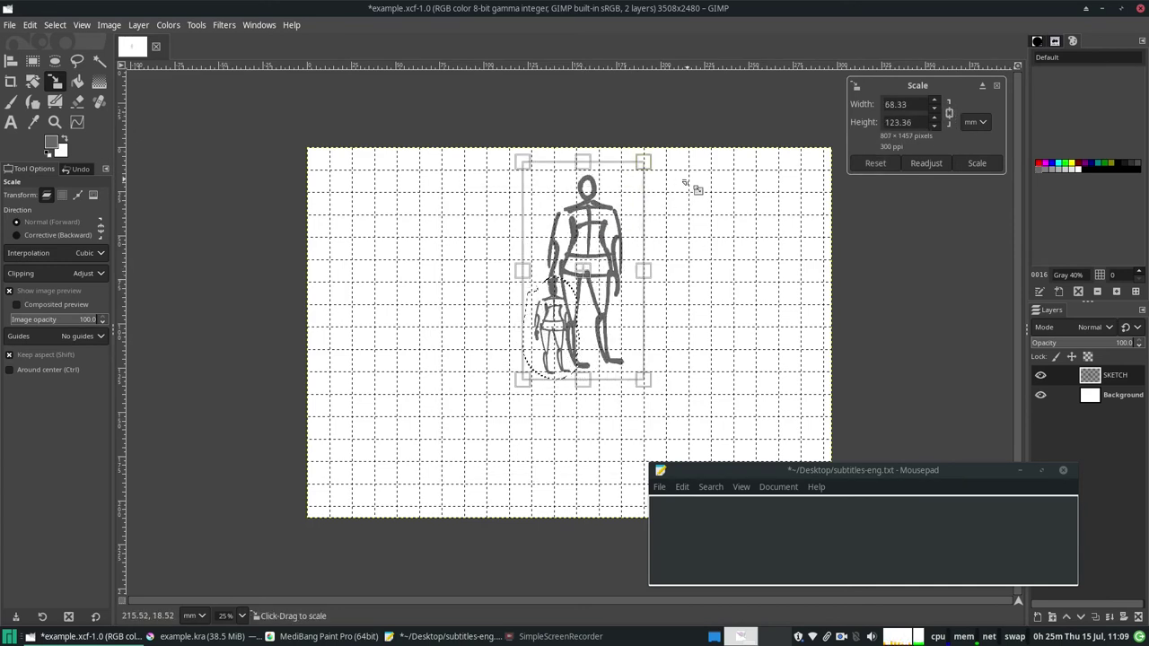
pyautogui.moveTo(530, 388)
pyautogui.mouseDown()
pyautogui.moveTo(426, 534)
pyautogui.moveTo(422, 493)
pyautogui.moveTo(456, 499)
pyautogui.mouseUp()
pyautogui.moveTo(643, 162); pyautogui.dragTo(636, 173)
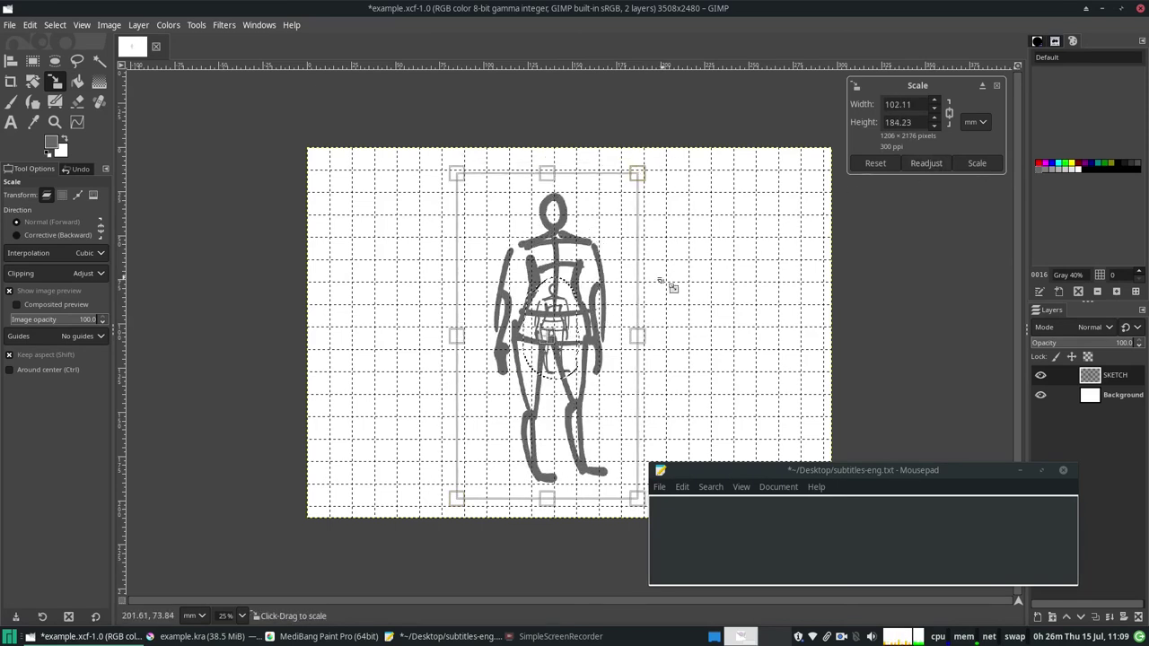
pyautogui.press('Return')
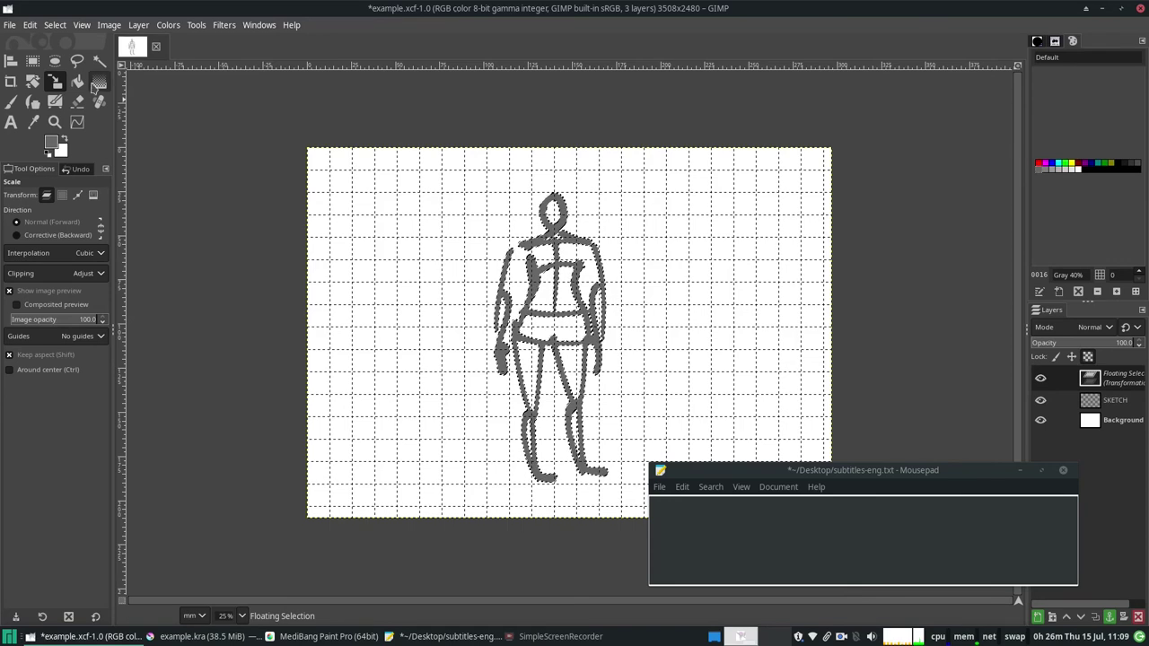
# - Anchor the floating selection onto the SKETCH layer and activate the Paintbrush tool
pyautogui.click(10, 101)
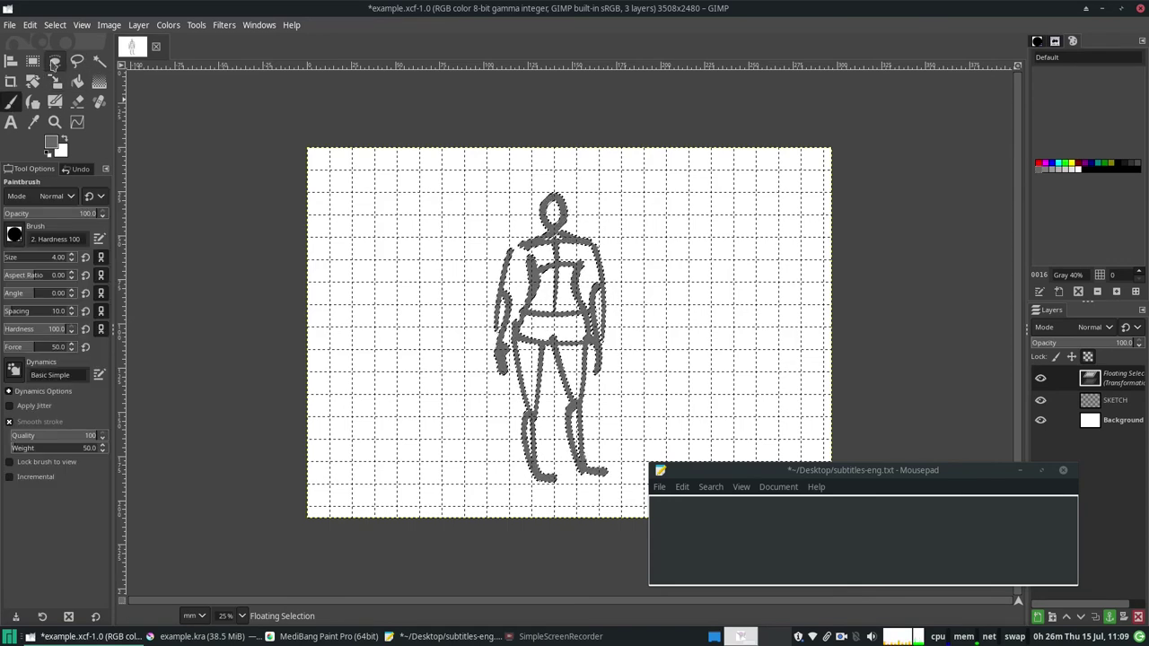
pyautogui.click(33, 60)
pyautogui.click(241, 192)
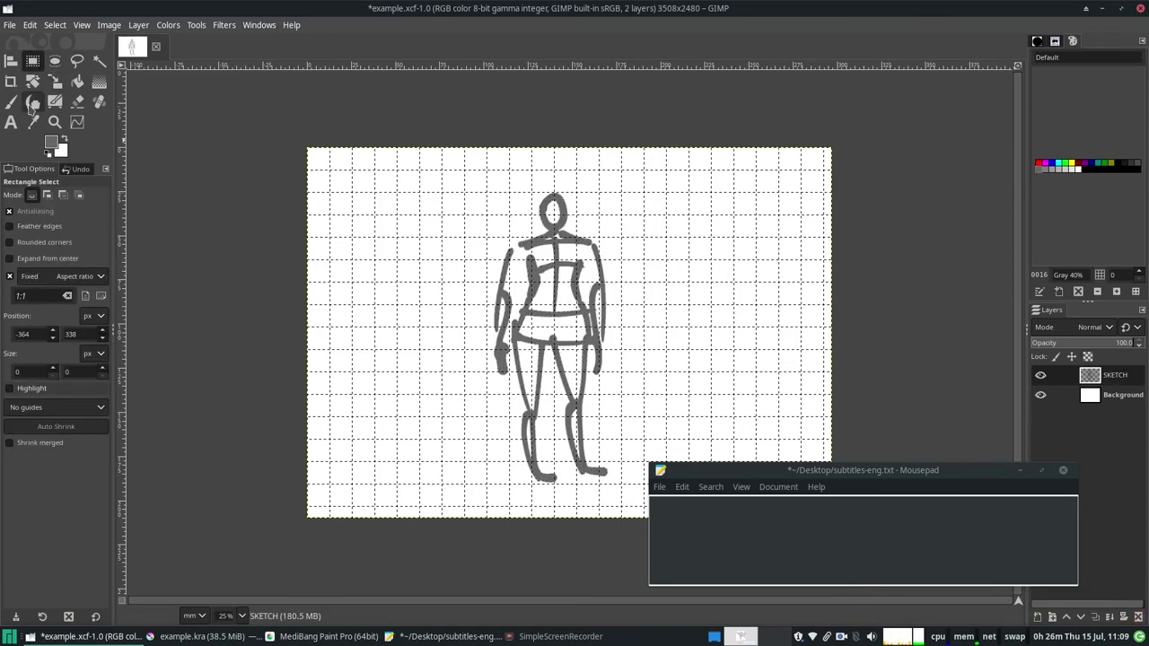
pyautogui.click(11, 102)
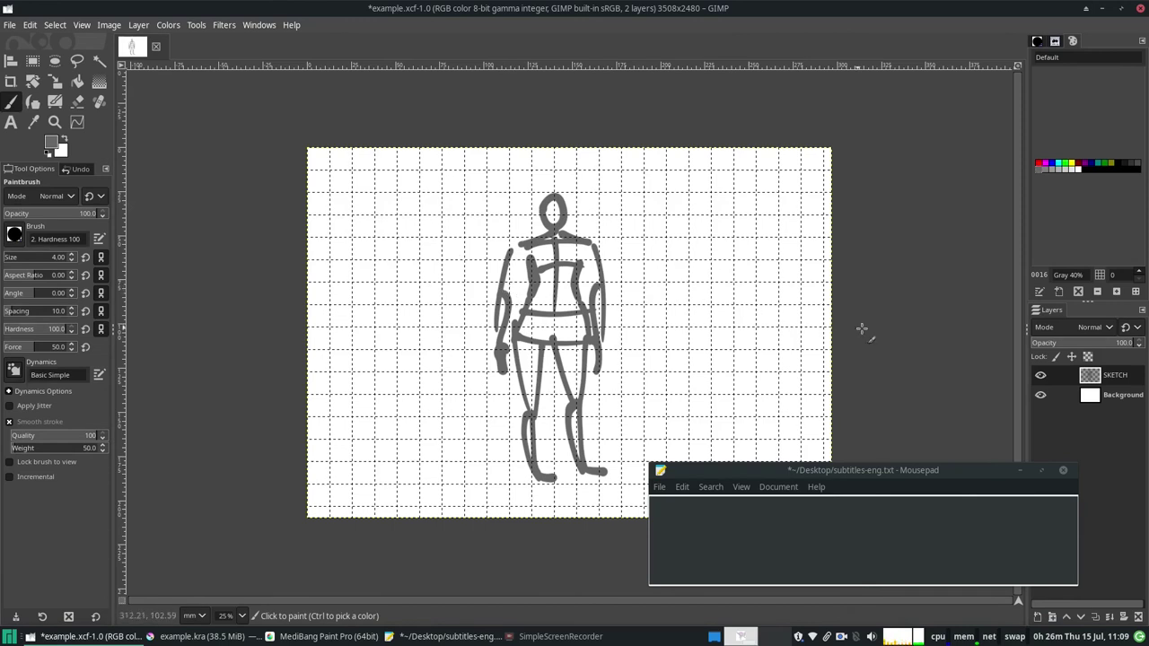
# - Switch to MediBang and write in Mousepad: "A short stroke on the tablet is in scale with the canvas, so when you make them IRL, digitally they match."
pyautogui.click(329, 637)
pyautogui.click(746, 544)
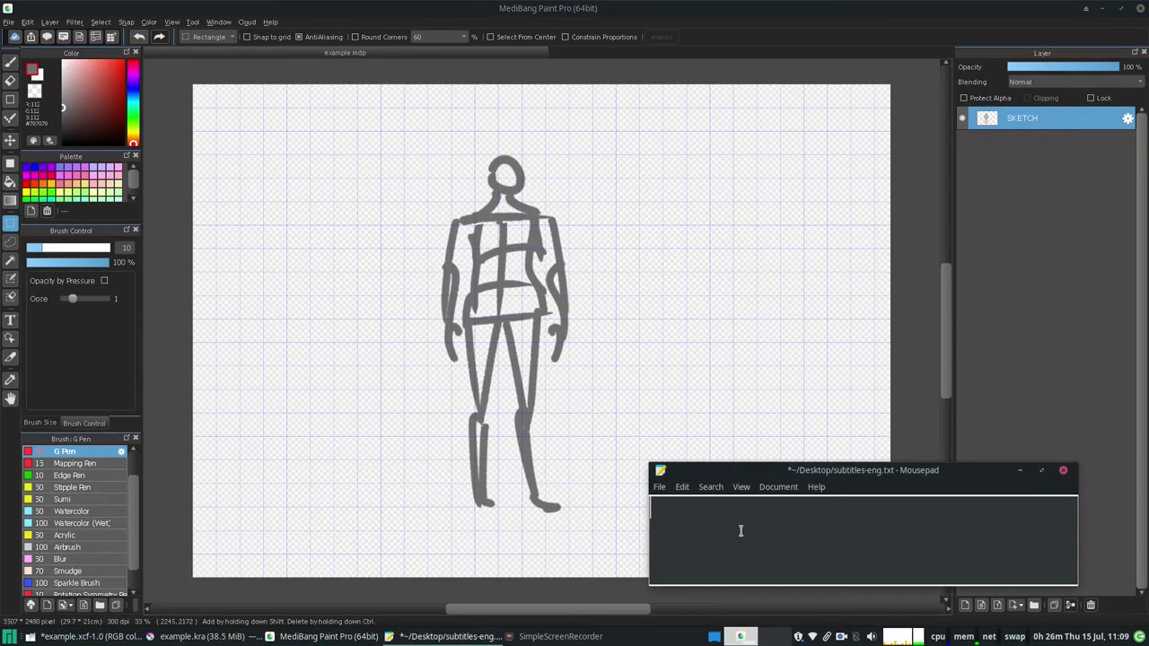
pyautogui.write('A short stroke on the tablet')
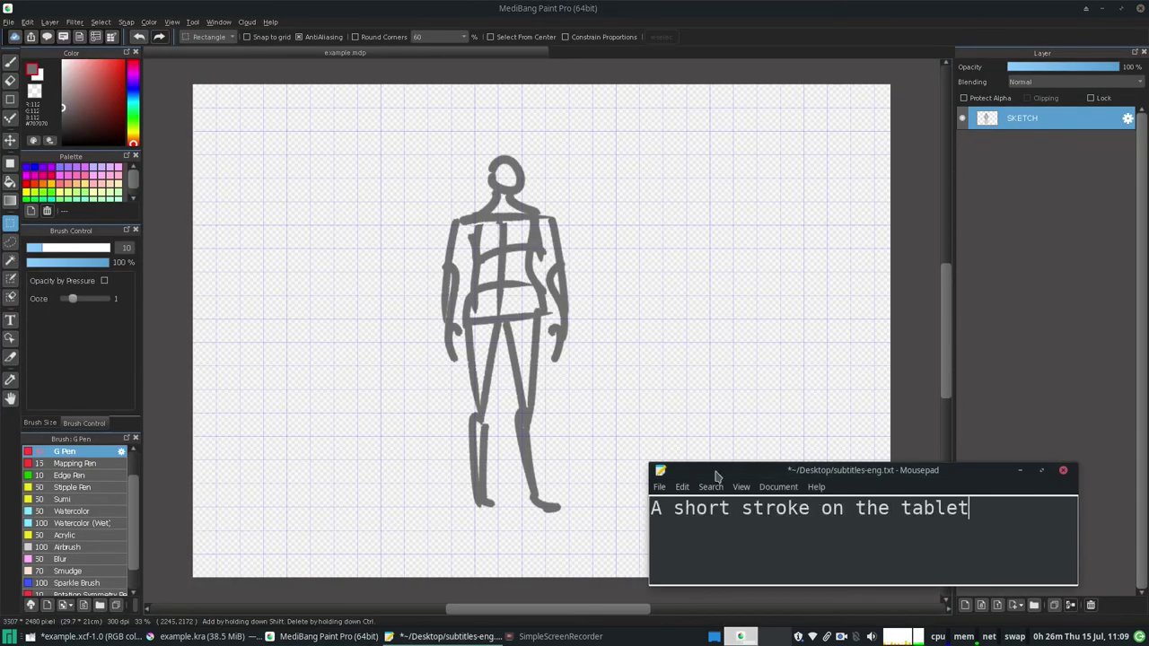
pyautogui.write(' is in scale with t')
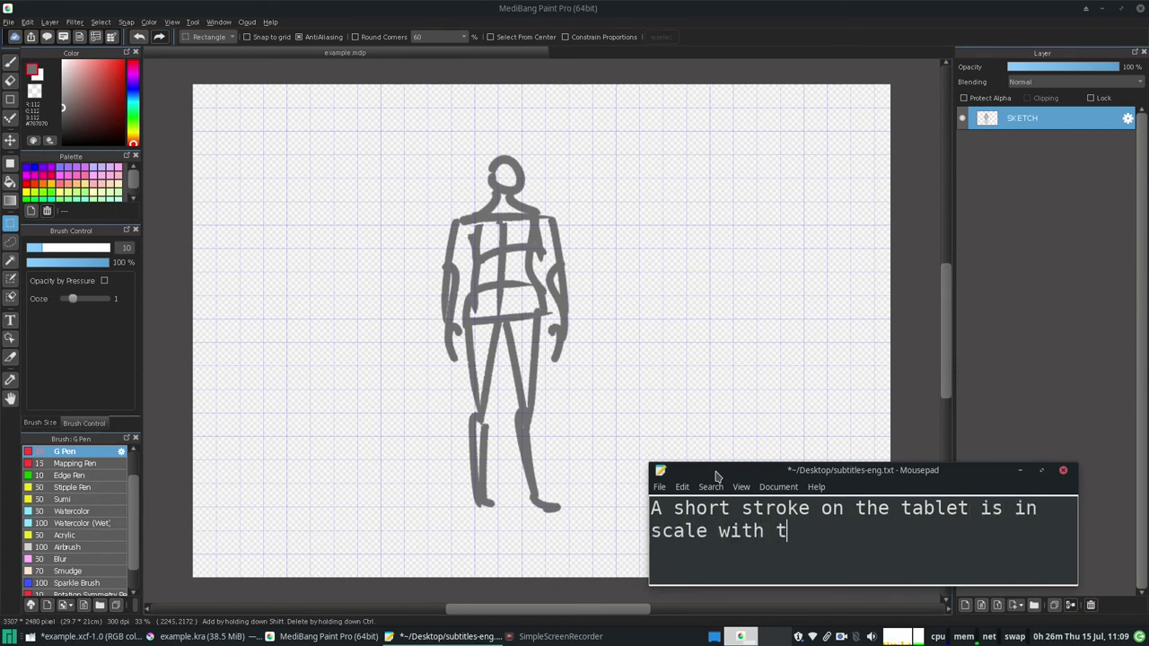
pyautogui.write('he canvas, so when you make them IRL, digits')
pyautogui.write('lly they match.')
pyautogui.press('Return')
# - Start a new paragraph in the note with "So if you try to make a longer stroke now,"
pyautogui.press('Return')
pyautogui.write('So if ')
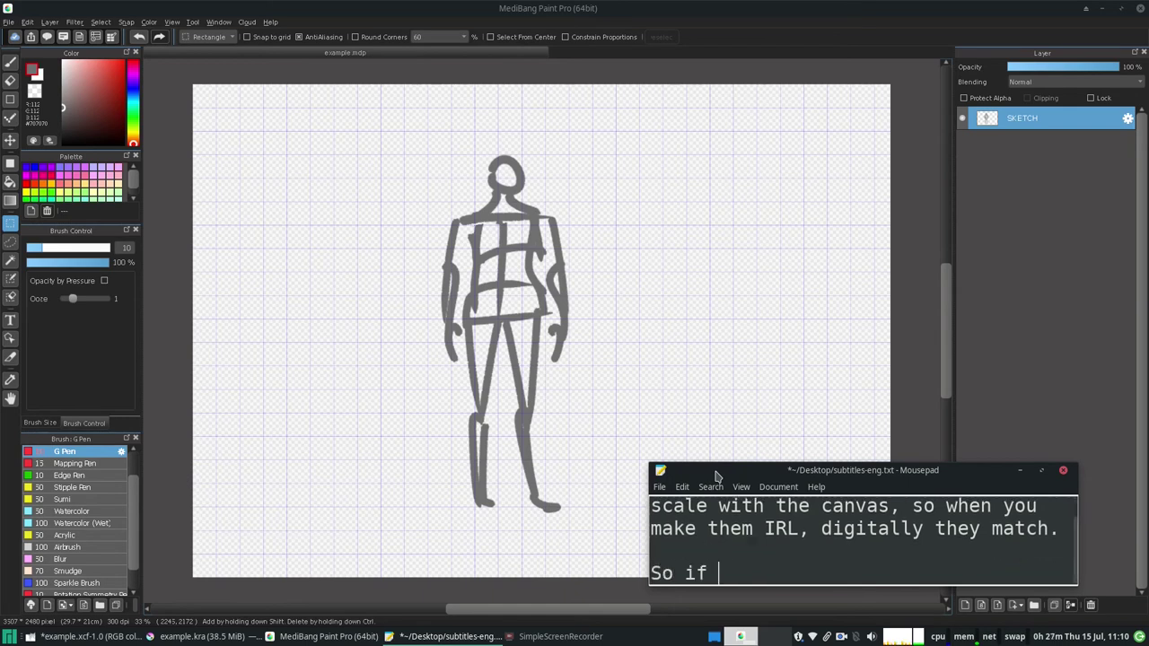
pyautogui.write('you try to make a longer stroke now,')
# - Draw two long diagonal brush strokes across the MediBang canvas and undo them
pyautogui.moveTo(303, 313); pyautogui.dragTo(319, 316)
pyautogui.hotkey('ctrl', 'z')
pyautogui.click(9, 62)
pyautogui.moveTo(312, 366)
pyautogui.mouseDown()
pyautogui.moveTo(505, 227)
pyautogui.moveTo(894, 149)
pyautogui.mouseUp()
pyautogui.moveTo(235, 509)
pyautogui.mouseDown()
pyautogui.moveTo(710, 212)
pyautogui.moveTo(938, 170)
pyautogui.mouseUp()
pyautogui.hotkey('ctrl', 'z')
pyautogui.hotkey('ctrl', 'z')
# - Finish the note's last sentence with "it feels like quite a distance."
pyautogui.click(800, 574)
pyautogui.write('it feels like quit')
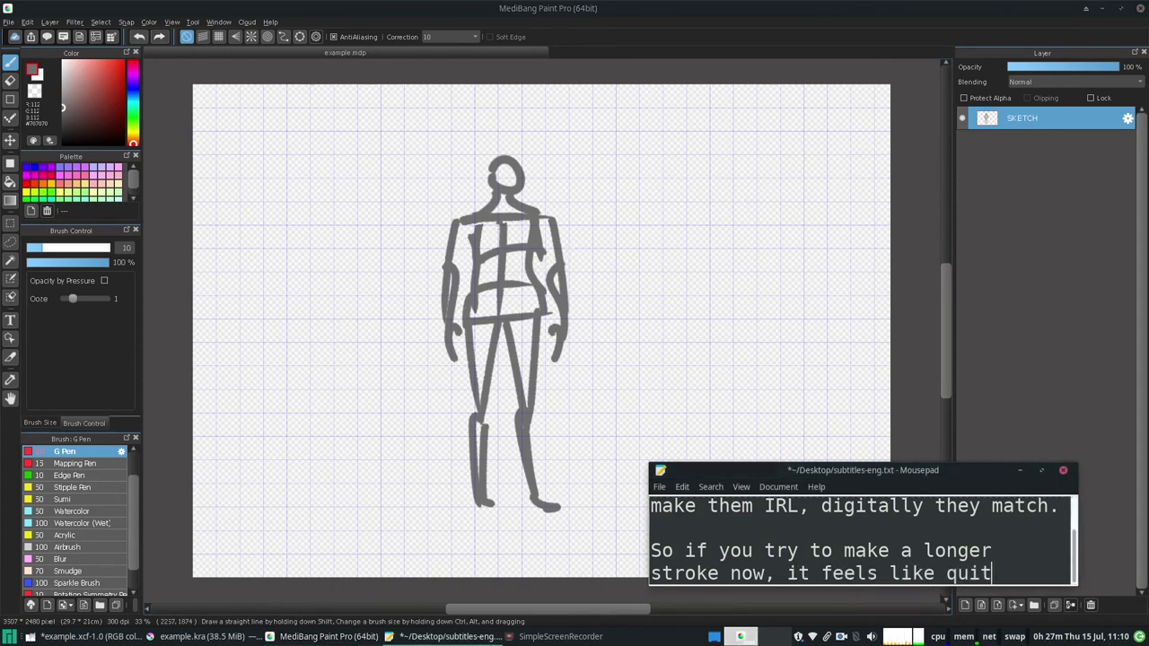
pyautogui.write('e a distance.')
# - Replace the note with "Not sure if I made sense there, but it is usually easier and faster to draw sketches small first then transform scale them up."
pyautogui.hotkey('ctrl', 'a')
pyautogui.write('Not sure if I made')
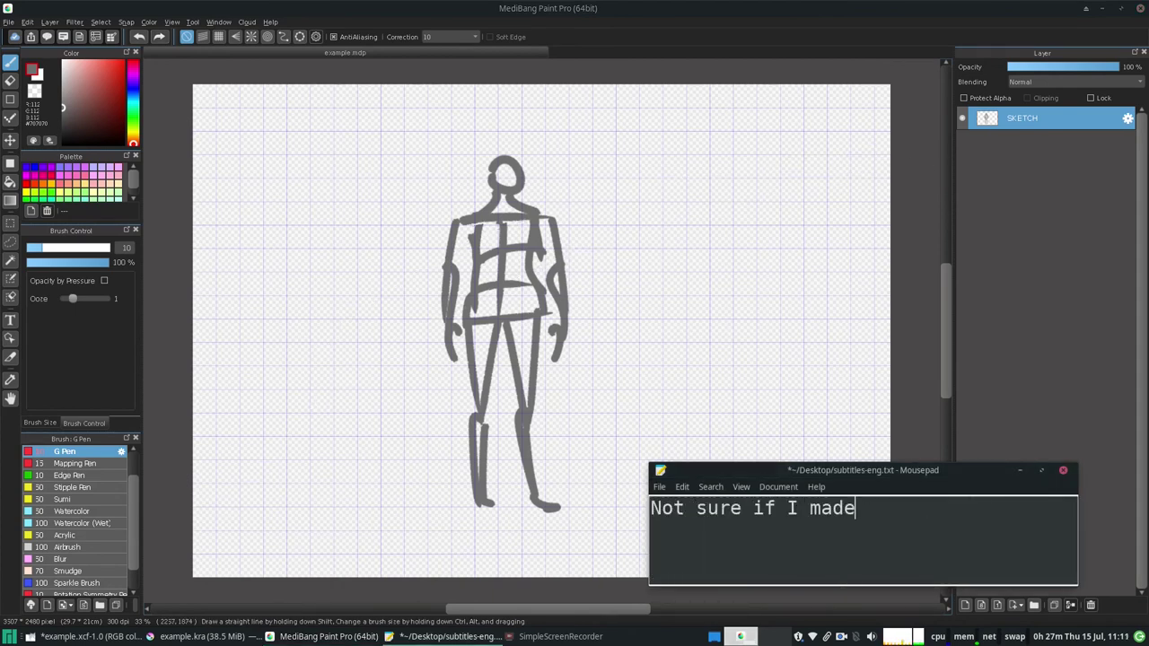
pyautogui.write(' sense there, but it is ')
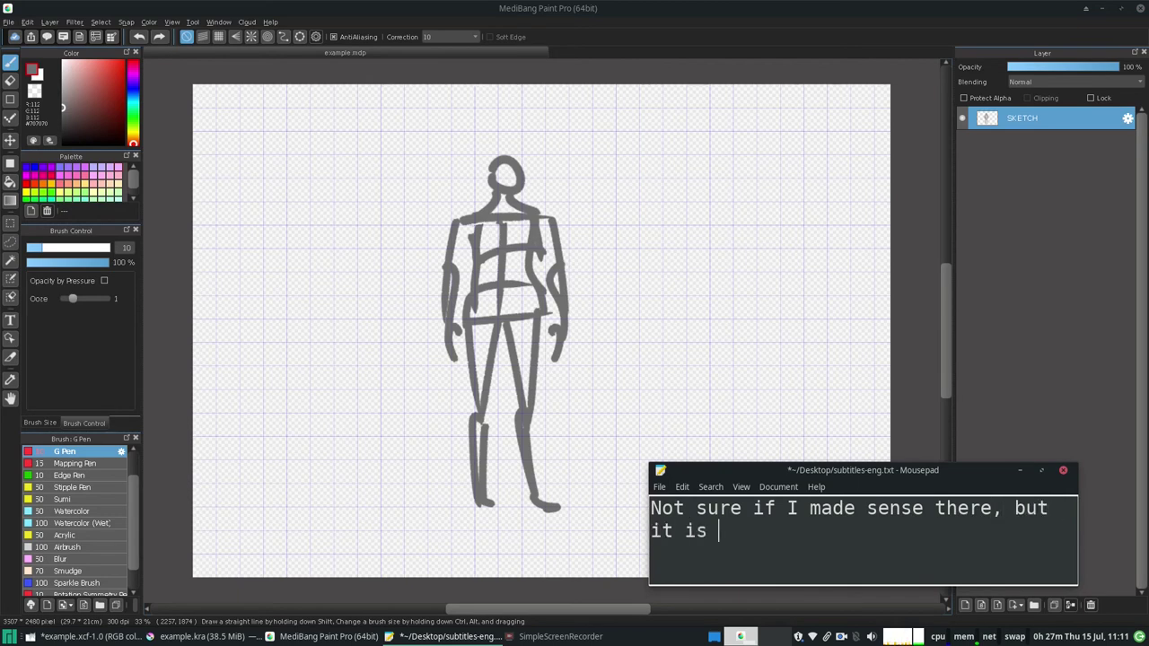
pyautogui.write('usually easier and faster to draw sketches small first')
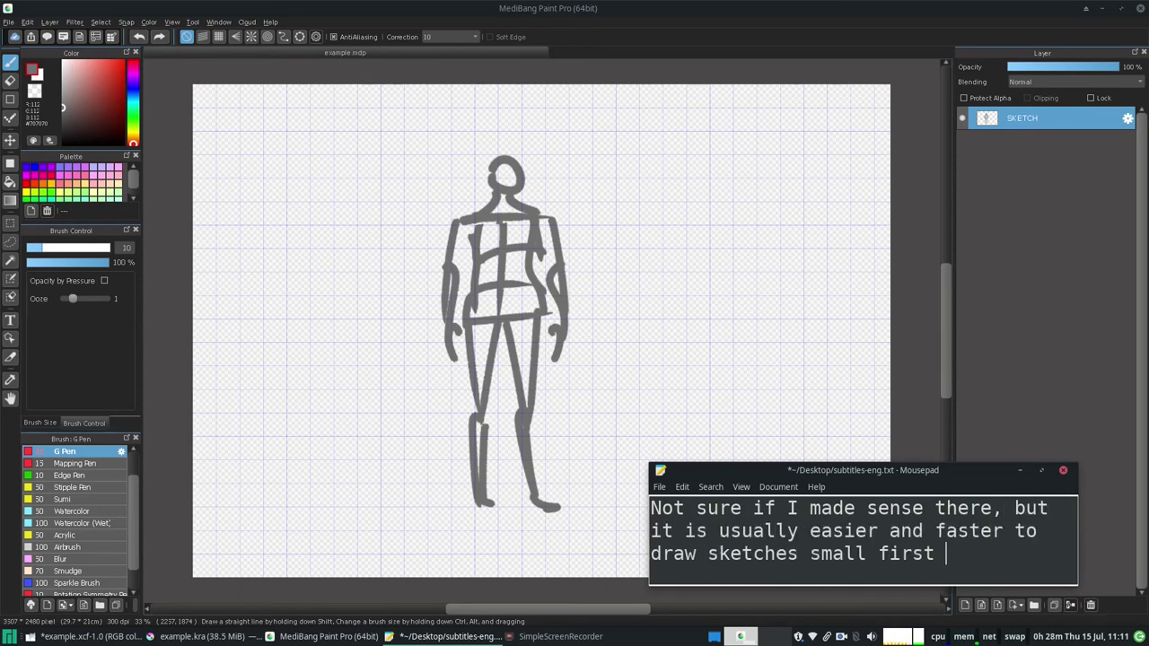
pyautogui.write(' them scale')
pyautogui.press('BackSpace')
pyautogui.press('BackSpace')
pyautogui.press('BackSpace')
pyautogui.press('BackSpace')
pyautogui.press('BackSpace')
pyautogui.press('BackSpace')
pyautogui.write('transform scale them up.')
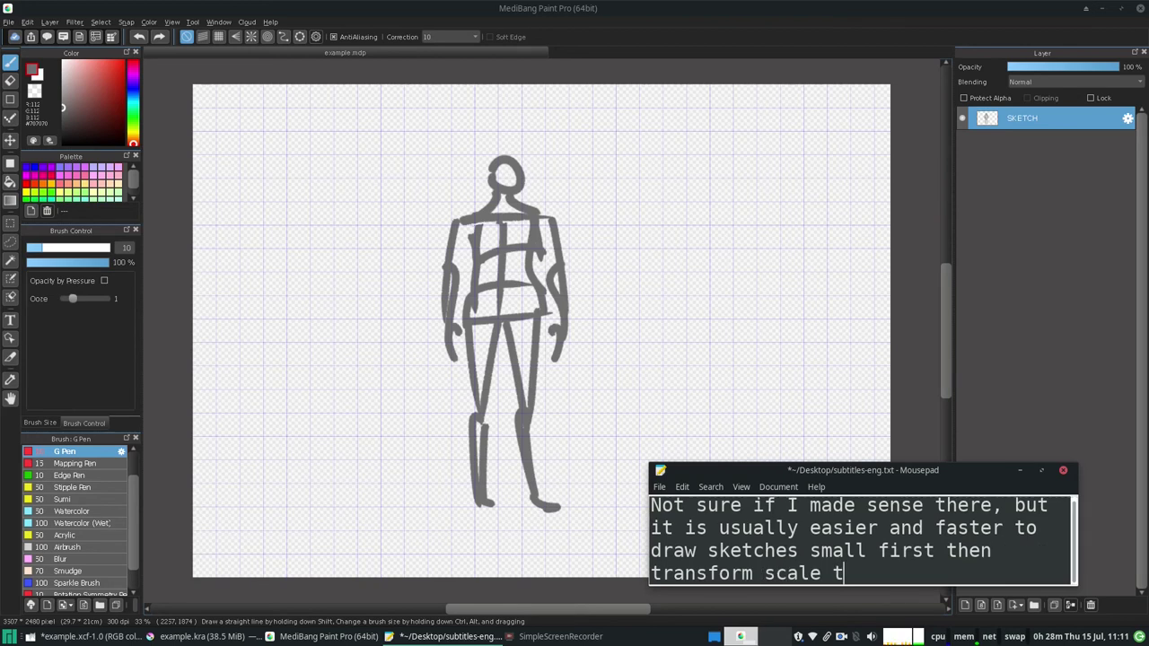
# - Replace the note with "Lower the opacity on the sketch to like 30%." and set MediBang's SKETCH layer opacity to 30%
pyautogui.click(1068, 68)
pyautogui.moveTo(1067, 68); pyautogui.dragTo(1064, 69)
pyautogui.click(936, 576)
pyautogui.hotkey('ctrl', 'a')
pyautogui.press('BackSpace')
pyautogui.write('Lower the opacity on the sketch to like')
pyautogui.moveTo(1061, 69); pyautogui.dragTo(1040, 70)
# - Switch to GIMP and set the SKETCH layer's opacity to 30%
pyautogui.click(90, 637)
pyautogui.moveTo(1103, 341); pyautogui.dragTo(1063, 340)
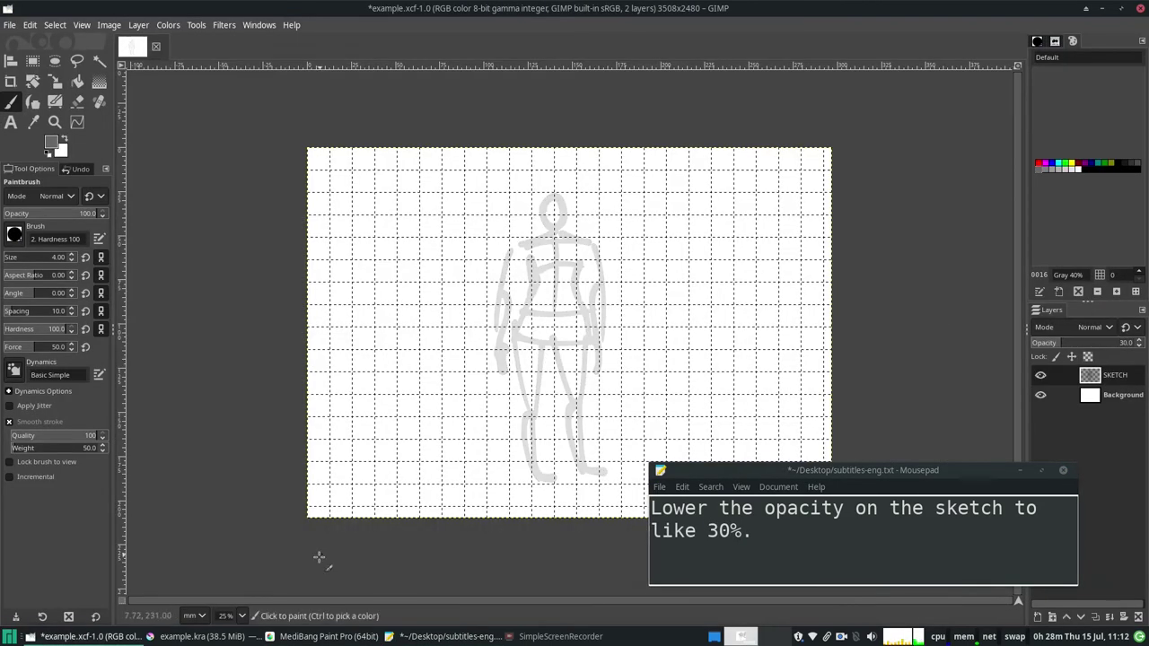
pyautogui.hotkey('alt', 'Tab')
pyautogui.click(90, 636)
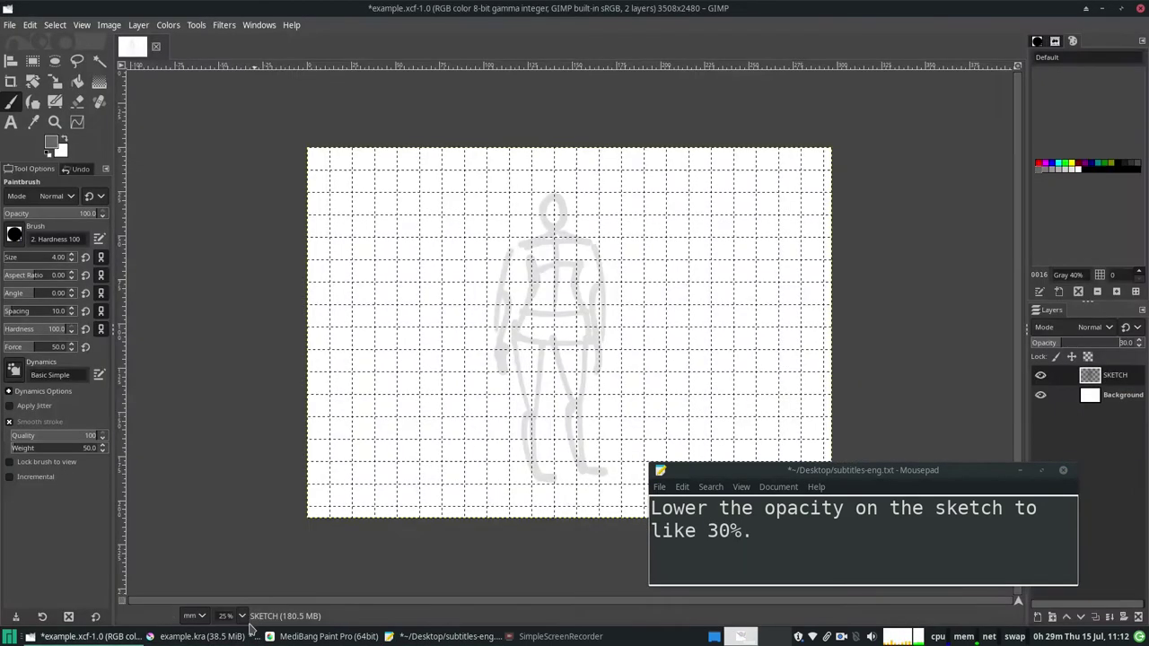
# - Switch through Krita back to MediBang and replace the note with "Make a new layer and draw on top of your newly made "mannequin"!"
pyautogui.click(205, 636)
pyautogui.click(325, 637)
pyautogui.moveTo(763, 537); pyautogui.dragTo(613, 484)
pyautogui.press('BackSpace')
pyautogui.write('Make a new layer and draw on top of your newly made "mannequin"!')
# - Set the drawing color to black and the G Pen size to 15, and undo a short test stroke
pyautogui.click(33, 143)
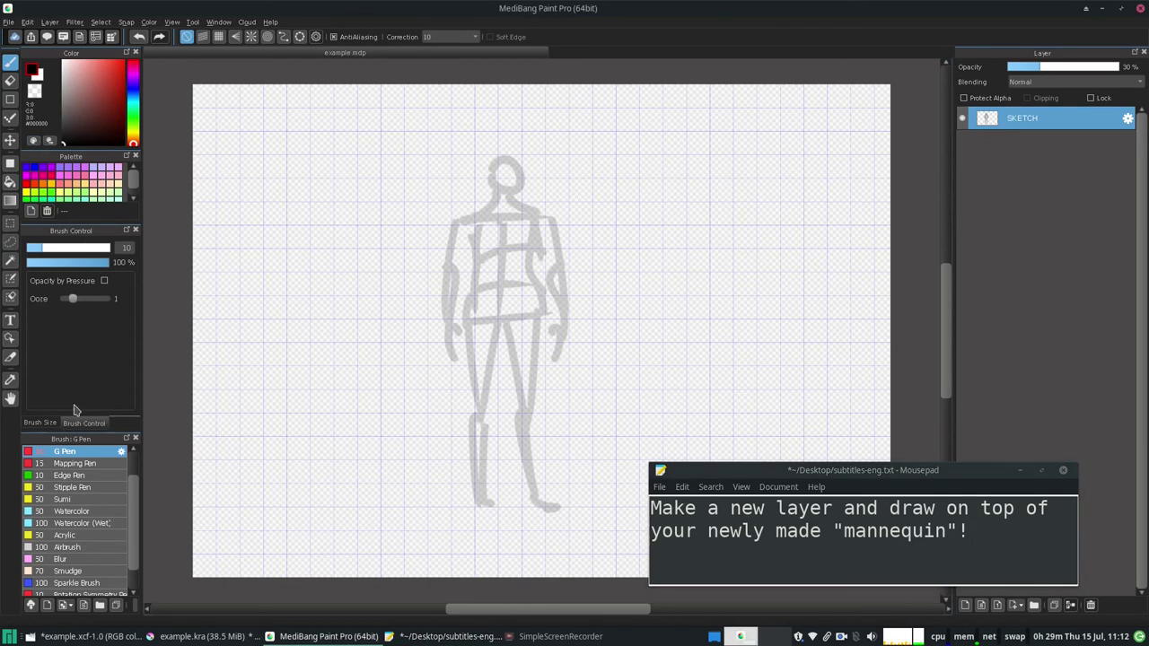
pyautogui.write('5')
pyautogui.press('Return')
pyautogui.moveTo(288, 299)
pyautogui.mouseDown()
pyautogui.moveTo(312, 337)
pyautogui.moveTo(359, 293)
pyautogui.mouseUp()
pyautogui.hotkey('ctrl', 'z')
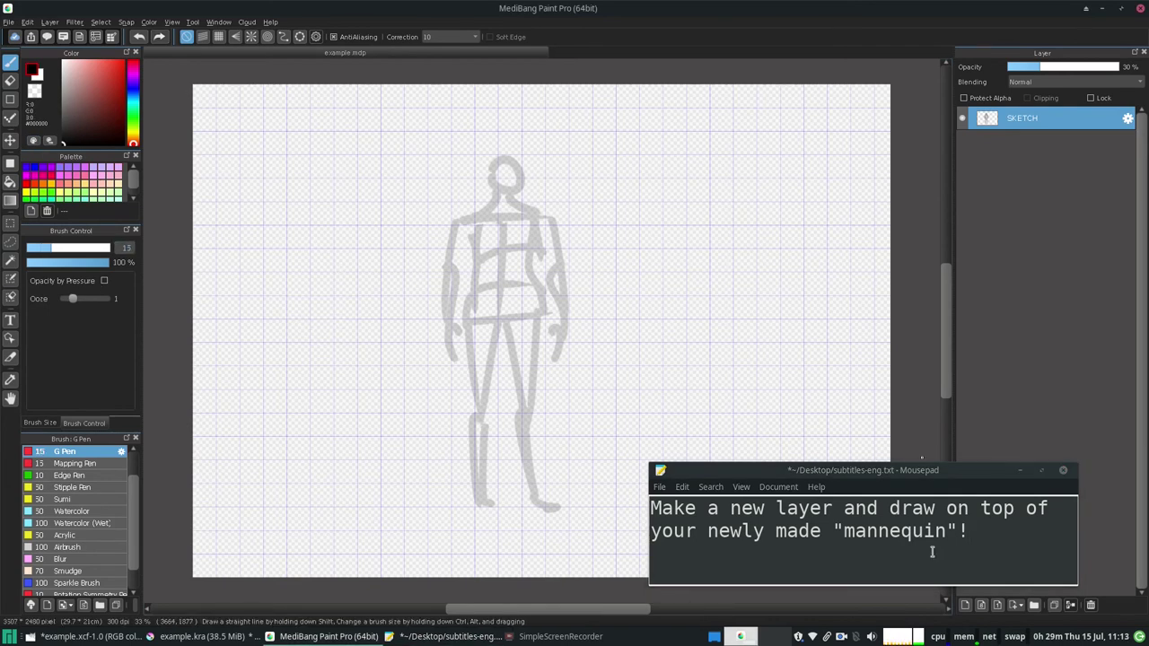
# - Add a new layer above SKETCH, undo a test stroke, and flip the canvas view horizontally
pyautogui.click(966, 605)
pyautogui.moveTo(586, 317); pyautogui.dragTo(714, 280)
pyautogui.hotkey('ctrl', 'z')
pyautogui.click(172, 23)
pyautogui.click(174, 34)
pyautogui.scroll(3, 516, 267)
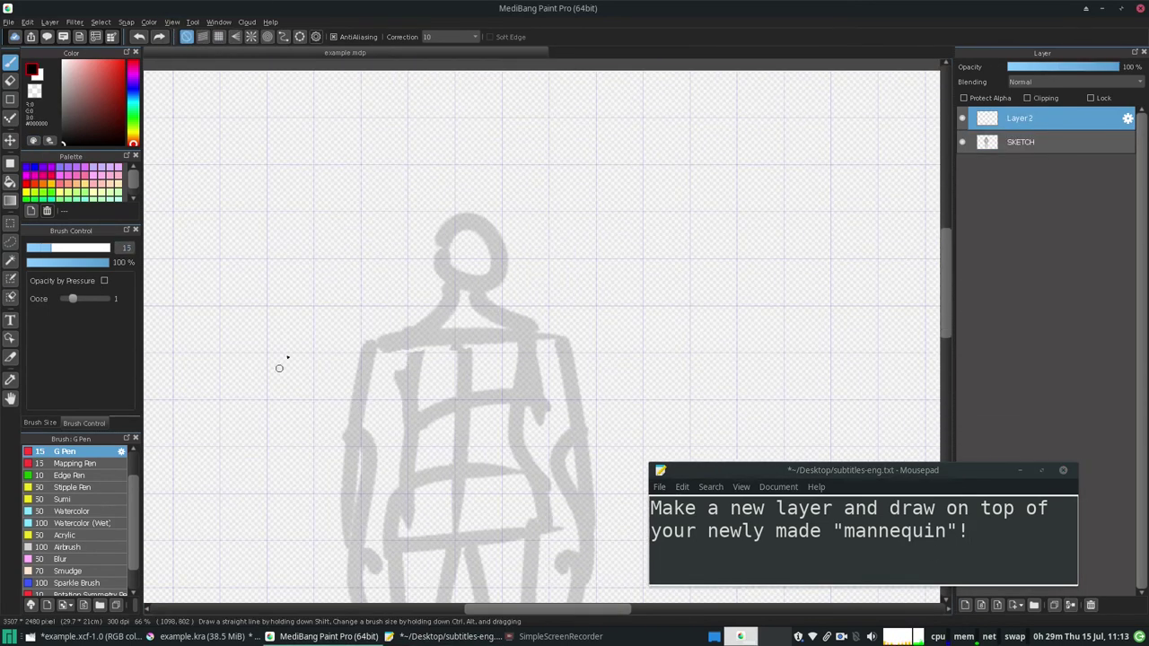
pyautogui.click(171, 22)
pyautogui.click(193, 154)
# - Draw the jaw line, nose, eyes and eyebrows in black over the mannequin's head
pyautogui.moveTo(567, 227)
pyautogui.mouseDown()
pyautogui.moveTo(576, 264)
pyautogui.moveTo(645, 263)
pyautogui.mouseUp()
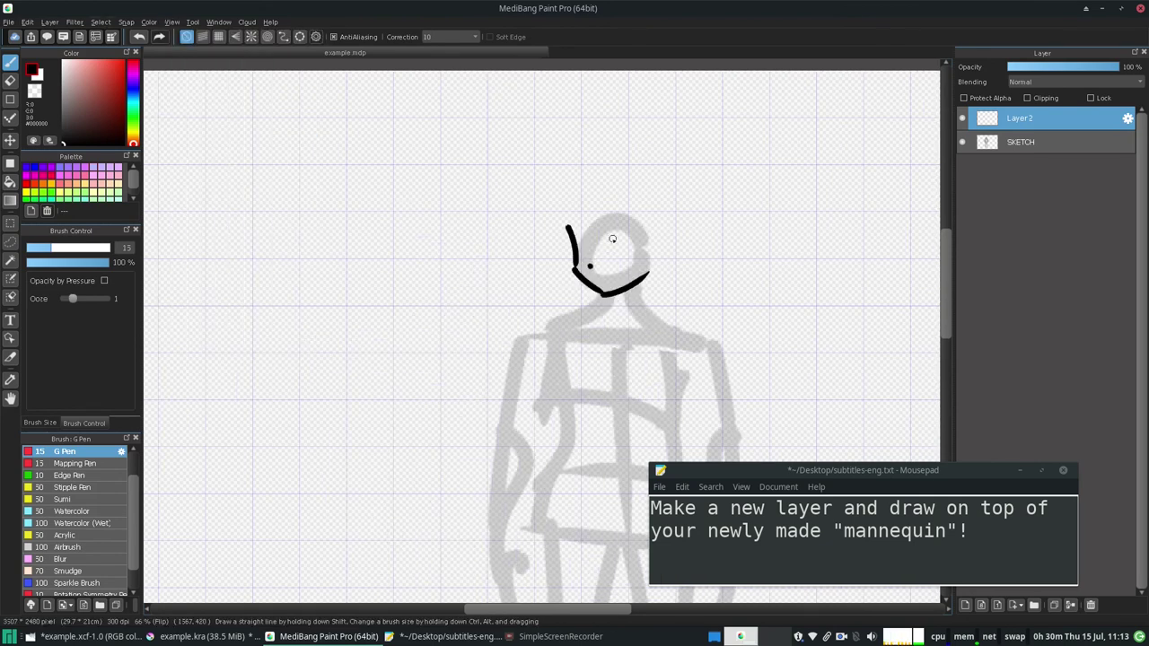
pyautogui.moveTo(608, 226); pyautogui.dragTo(641, 224)
pyautogui.moveTo(567, 221); pyautogui.dragTo(576, 218)
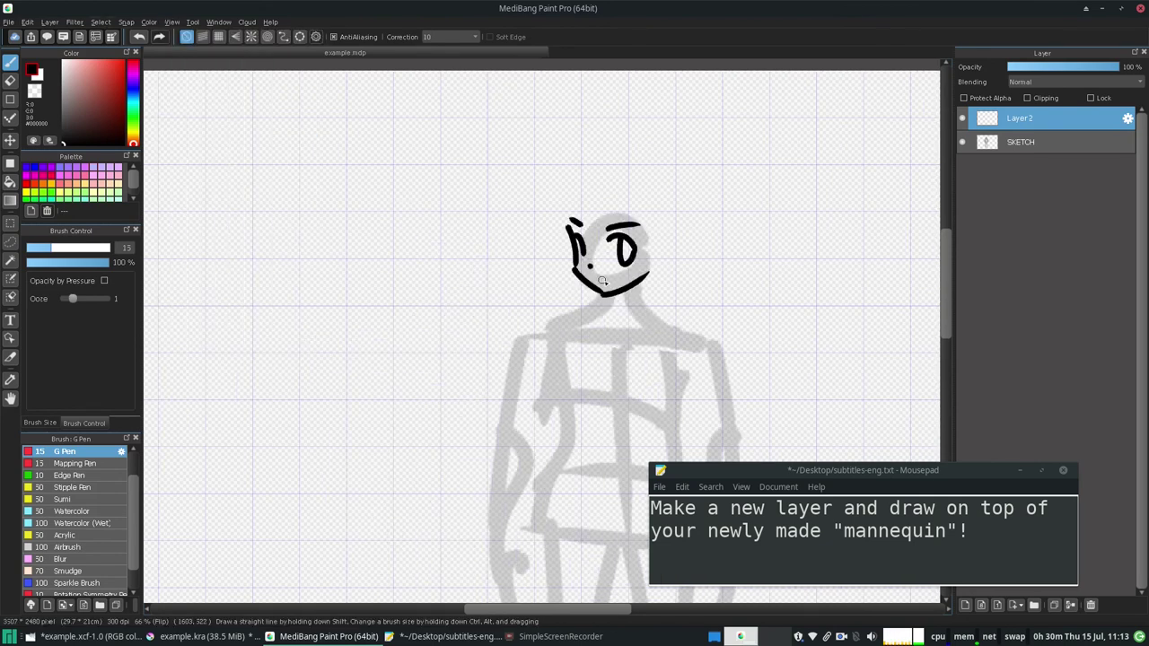
# - Draw the neck and a short-sleeved shirt with a wavy side and curved hem over the mannequin's torso
pyautogui.moveTo(615, 610); pyautogui.dragTo(647, 610)
pyautogui.moveTo(946, 332); pyautogui.dragTo(946, 350)
pyautogui.moveTo(456, 212)
pyautogui.mouseDown()
pyautogui.moveTo(424, 236)
pyautogui.moveTo(543, 244)
pyautogui.mouseUp()
pyautogui.moveTo(422, 235)
pyautogui.mouseDown()
pyautogui.moveTo(505, 233)
pyautogui.moveTo(400, 280)
pyautogui.moveTo(389, 400)
pyautogui.moveTo(543, 393)
pyautogui.mouseUp()
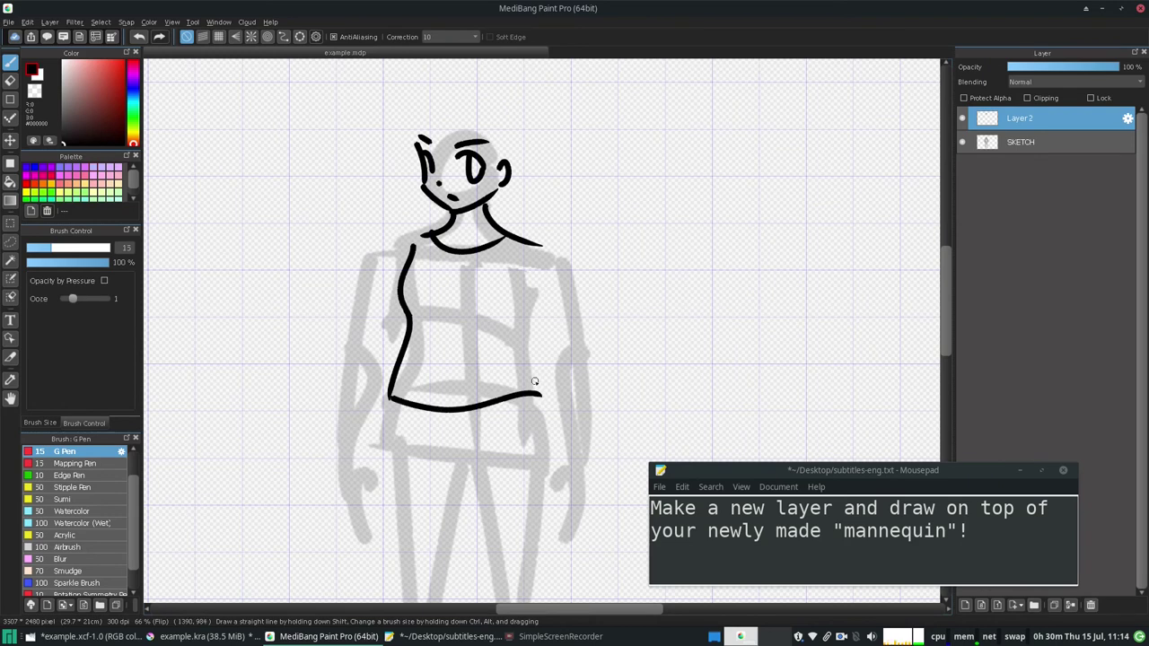
pyautogui.moveTo(528, 340); pyautogui.dragTo(582, 325)
pyautogui.moveTo(551, 246); pyautogui.dragTo(579, 321)
pyautogui.moveTo(366, 315); pyautogui.dragTo(398, 241)
pyautogui.hotkey('ctrl', 'z')
# - Draw the arm and hand below the first finished sleeve, undoing and redrawing strokes that miss
pyautogui.moveTo(556, 365)
pyautogui.mouseDown()
pyautogui.moveTo(549, 494)
pyautogui.moveTo(563, 543)
pyautogui.mouseUp()
pyautogui.moveTo(580, 504); pyautogui.dragTo(588, 513)
pyautogui.moveTo(590, 463); pyautogui.dragTo(590, 510)
pyautogui.hotkey('ctrl', 'z')
pyautogui.moveTo(557, 358); pyautogui.dragTo(562, 433)
pyautogui.hotkey('ctrl', 'z')
pyautogui.moveTo(556, 363); pyautogui.dragTo(562, 429)
pyautogui.moveTo(581, 329); pyautogui.dragTo(591, 472)
pyautogui.moveTo(542, 339); pyautogui.dragTo(551, 369)
# - Draw the other arm and its hand from the opposite sleeve down
pyautogui.moveTo(378, 369)
pyautogui.mouseDown()
pyautogui.moveTo(372, 471)
pyautogui.moveTo(388, 510)
pyautogui.mouseUp()
pyautogui.moveTo(377, 487); pyautogui.dragTo(365, 548)
pyautogui.moveTo(339, 467); pyautogui.dragTo(344, 528)
pyautogui.moveTo(340, 472); pyautogui.dragTo(368, 322)
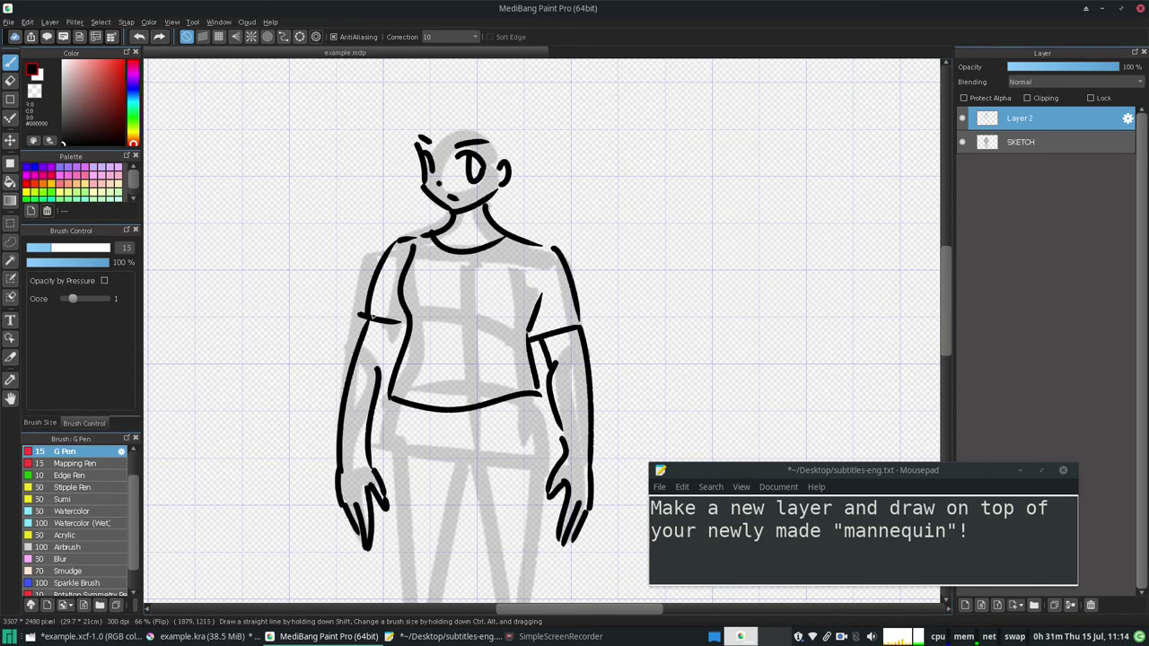
# - Draw long hair with strands around the head, and redraw the fringe above the forehead
pyautogui.moveTo(384, 111)
pyautogui.mouseDown()
pyautogui.moveTo(386, 171)
pyautogui.moveTo(364, 229)
pyautogui.mouseUp()
pyautogui.moveTo(388, 83)
pyautogui.mouseDown()
pyautogui.moveTo(514, 115)
pyautogui.moveTo(525, 204)
pyautogui.moveTo(586, 280)
pyautogui.mouseUp()
pyautogui.moveTo(462, 117)
pyautogui.mouseDown()
pyautogui.moveTo(467, 144)
pyautogui.moveTo(429, 134)
pyautogui.moveTo(422, 151)
pyautogui.moveTo(397, 150)
pyautogui.mouseUp()
pyautogui.hotkey('ctrl', 'z')
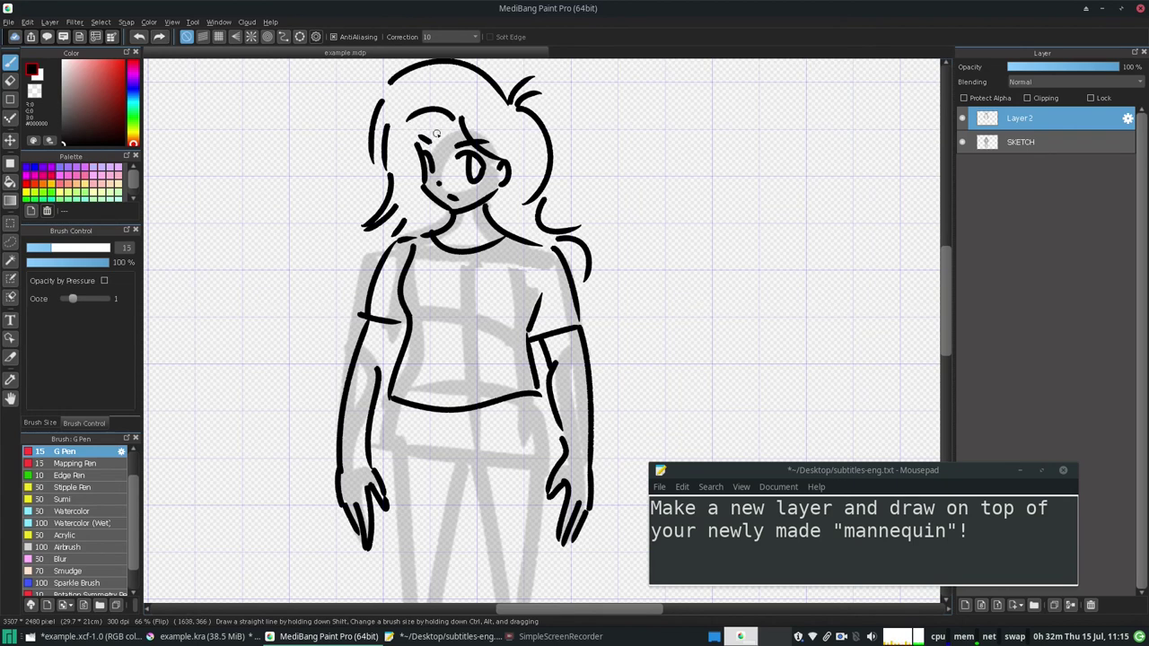
pyautogui.hotkey('ctrl', 'z')
pyautogui.moveTo(449, 125); pyautogui.dragTo(419, 121)
# - Draw the trousers' front and crotch lines below the shirt hem, and undo the leg and crease strokes
pyautogui.moveTo(433, 410)
pyautogui.mouseDown()
pyautogui.moveTo(440, 459)
pyautogui.moveTo(527, 442)
pyautogui.mouseUp()
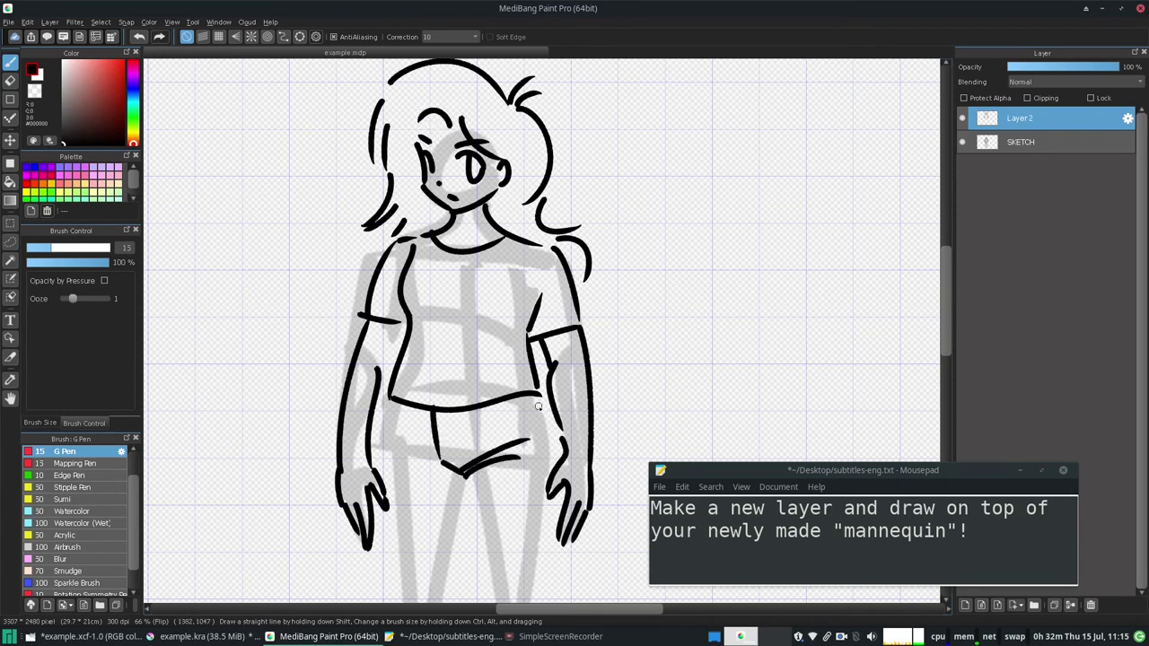
pyautogui.moveTo(948, 329); pyautogui.dragTo(949, 372)
pyautogui.moveTo(482, 243); pyautogui.dragTo(438, 384)
pyautogui.hotkey('ctrl', 'z')
pyautogui.hotkey('ctrl', 'z')
pyautogui.hotkey('ctrl', 'z')
pyautogui.hotkey('ctrl', 'z')
pyautogui.hotkey('ctrl', 'z')
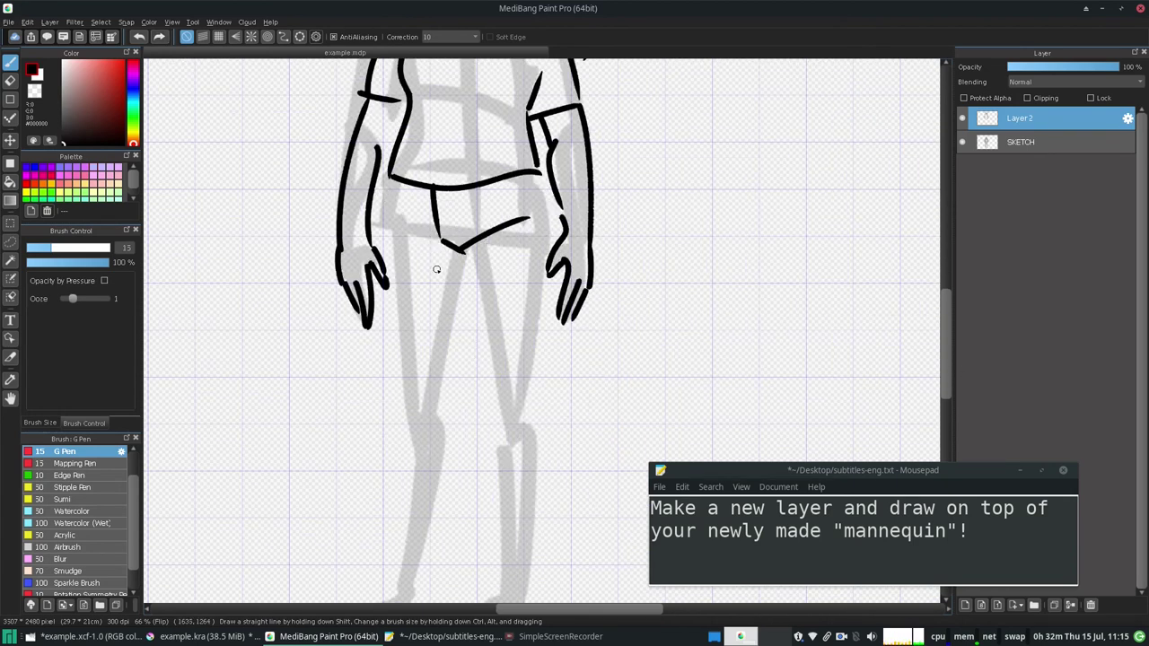
pyautogui.hotkey('ctrl', 'z')
# - Redraw the crotch creases and draw the inner and outer lines of one trouser leg
pyautogui.moveTo(437, 239); pyautogui.dragTo(459, 255)
pyautogui.moveTo(460, 258)
pyautogui.mouseDown()
pyautogui.moveTo(477, 407)
pyautogui.moveTo(519, 227)
pyautogui.mouseUp()
pyautogui.moveTo(465, 254); pyautogui.dragTo(509, 239)
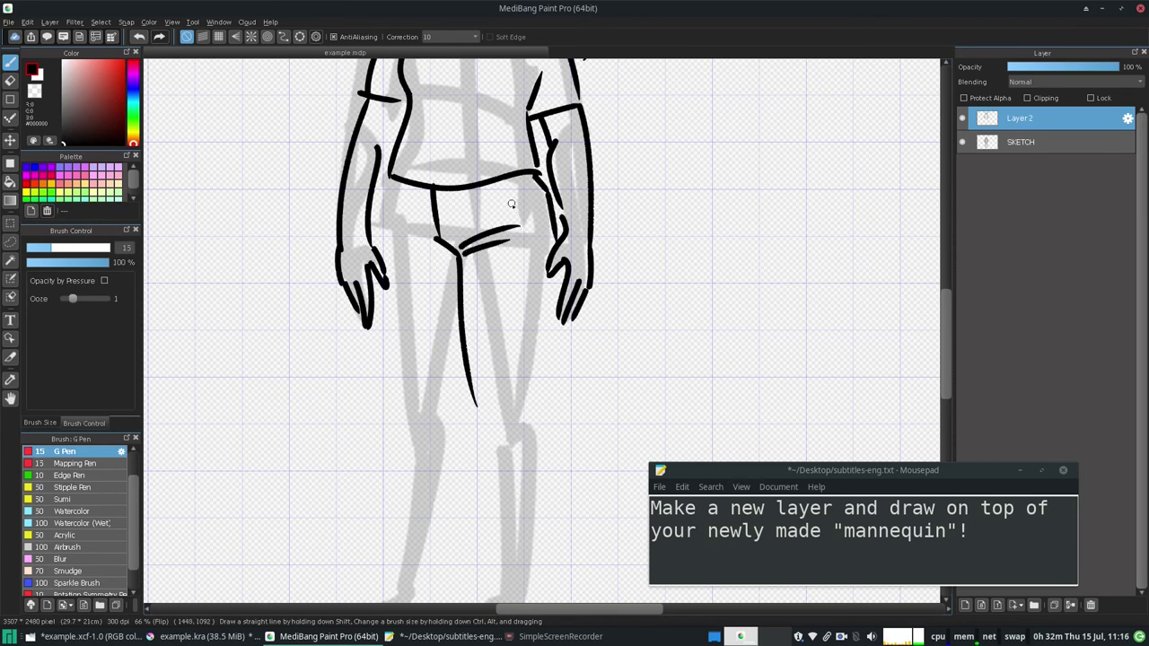
pyautogui.moveTo(468, 406); pyautogui.dragTo(489, 458)
pyautogui.moveTo(548, 296); pyautogui.dragTo(530, 422)
# - Lower the SKETCH layer's opacity to 11%
pyautogui.scroll(3, 529, 422)
pyautogui.click(1021, 142)
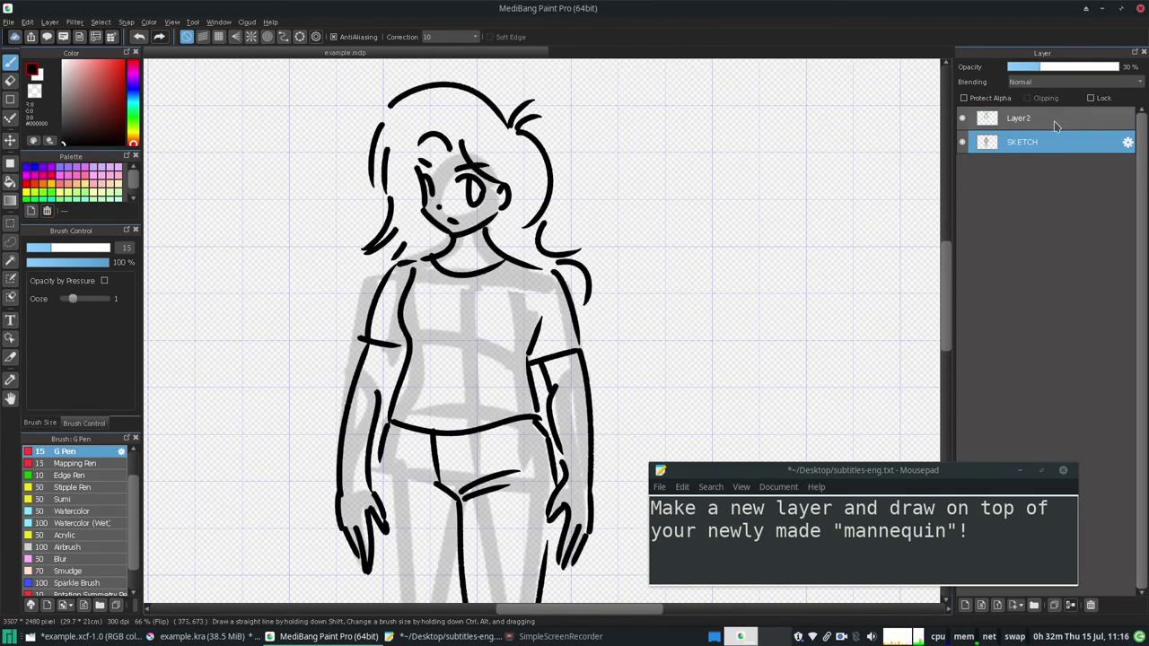
pyautogui.moveTo(1032, 70)
pyautogui.mouseDown()
pyautogui.moveTo(1018, 70)
pyautogui.moveTo(1046, 70)
pyautogui.moveTo(1024, 70)
pyautogui.mouseUp()
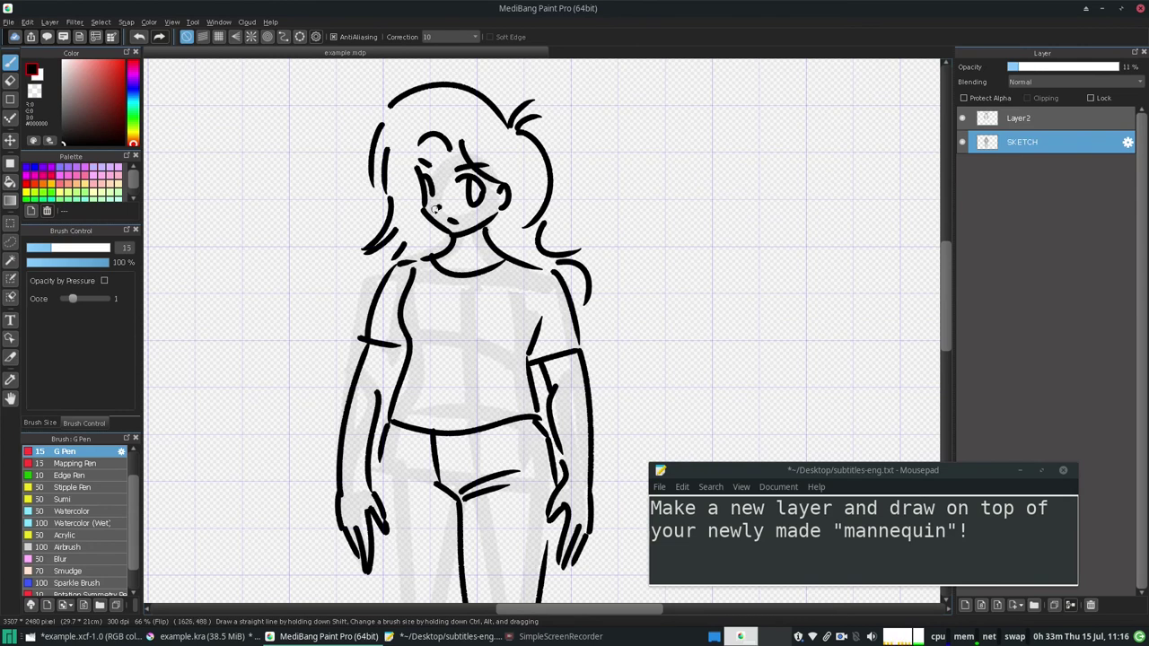
# - Extend the trouser leg's outer line below the knee on Layer2, and undo the inner lower-leg stroke
pyautogui.click(172, 22)
pyautogui.click(192, 52)
pyautogui.moveTo(946, 315); pyautogui.dragTo(946, 344)
pyautogui.moveTo(946, 386); pyautogui.dragTo(946, 405)
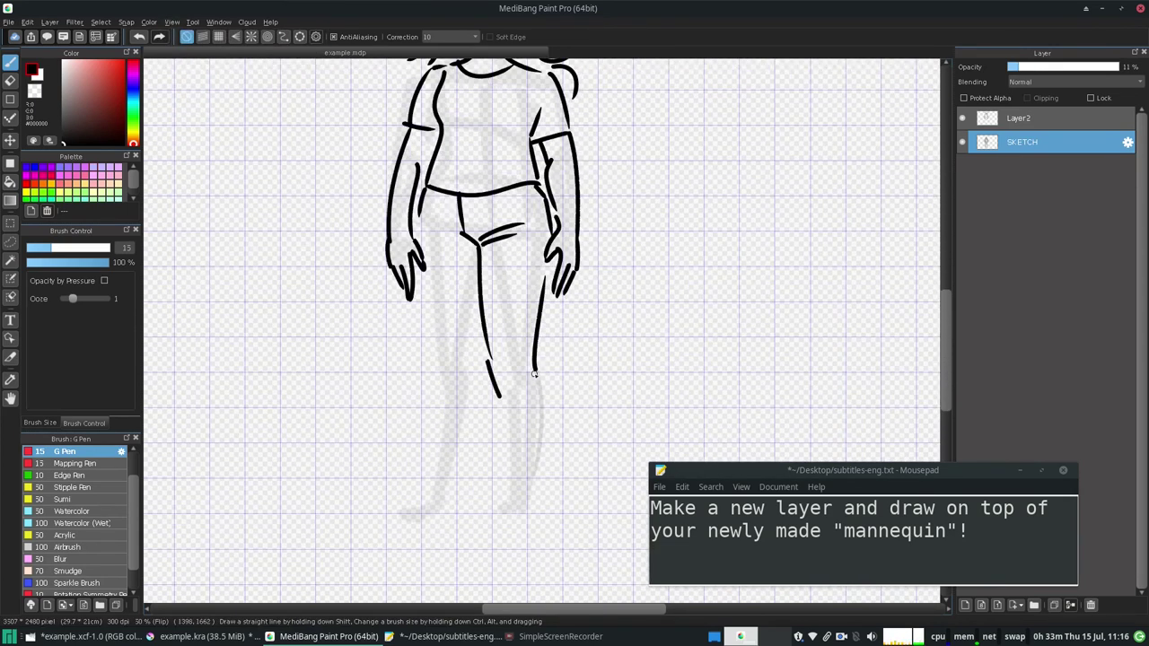
pyautogui.click(1033, 119)
pyautogui.moveTo(536, 370); pyautogui.dragTo(535, 487)
pyautogui.moveTo(499, 395)
pyautogui.mouseDown()
pyautogui.moveTo(502, 488)
pyautogui.moveTo(510, 472)
pyautogui.mouseUp()
pyautogui.hotkey('ctrl', 'z')
# - Lock the SKETCH layer and make Layer2 the active layer again
pyautogui.click(1046, 142)
pyautogui.click(1093, 99)
pyautogui.click(1046, 118)
# - Draw the other trouser leg and the feet at the bottom of the figure
pyautogui.moveTo(473, 302); pyautogui.dragTo(476, 465)
pyautogui.moveTo(420, 286); pyautogui.dragTo(437, 355)
pyautogui.moveTo(466, 527); pyautogui.dragTo(543, 517)
pyautogui.scroll(3, 867, 377)
# - Switch to Krita, mirror the canvas view, and add a new paint layer above SKETCH
pyautogui.click(197, 639)
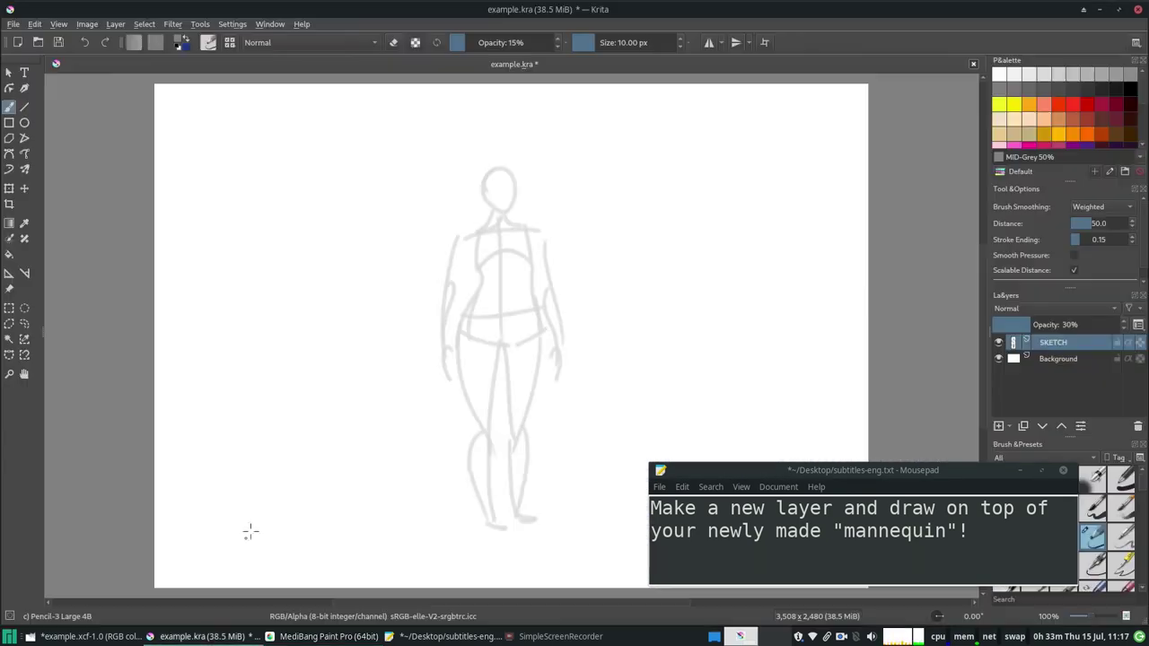
pyautogui.click(58, 24)
pyautogui.moveTo(153, 140)
pyautogui.click(269, 140)
pyautogui.press('Insert')
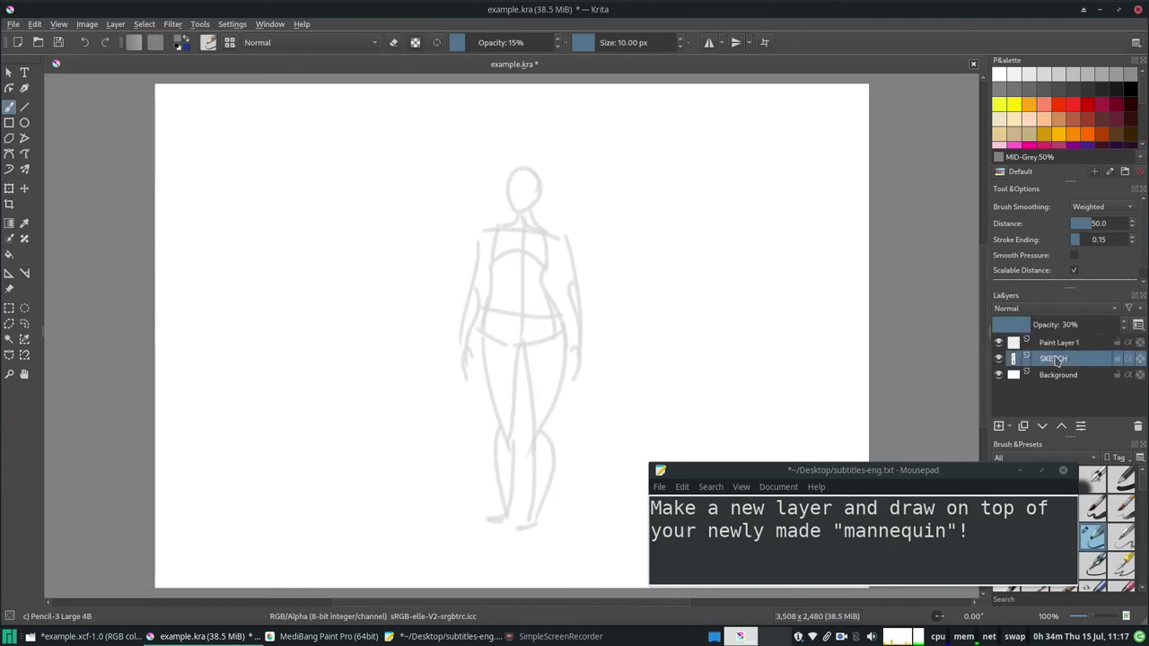
# - Set the drawing color to black and choose the Ink-7 Brush Rough preset, undoing the test strokes
pyautogui.click(1130, 90)
pyautogui.moveTo(988, 470); pyautogui.dragTo(994, 323)
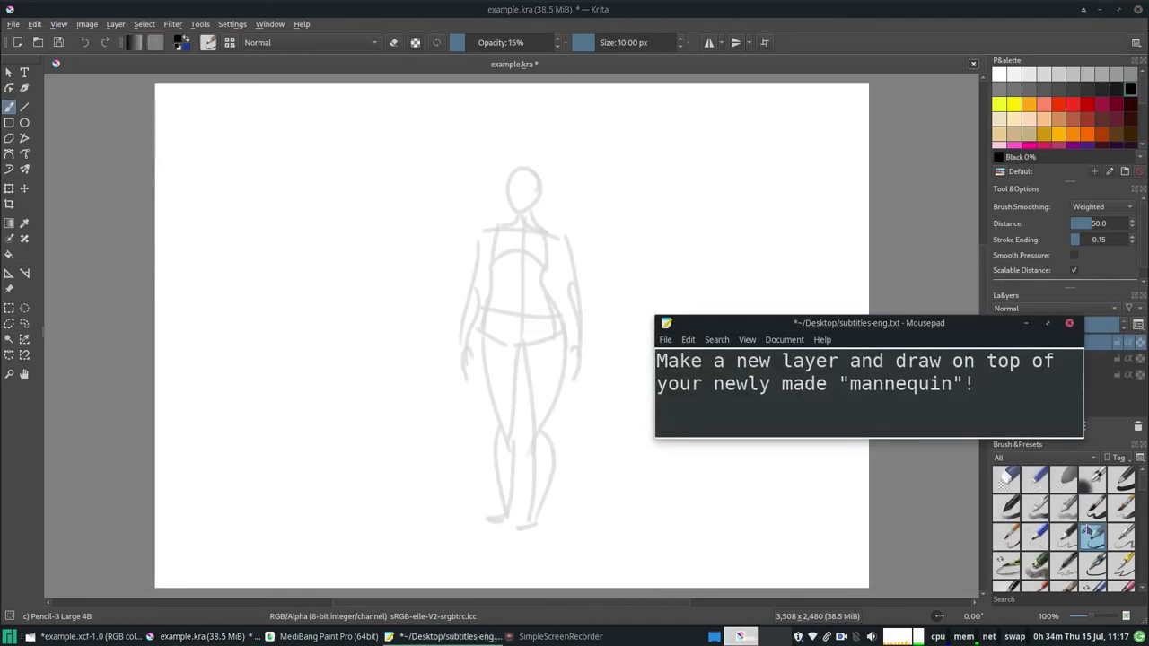
pyautogui.moveTo(1142, 485); pyautogui.dragTo(1142, 499)
pyautogui.click(1007, 508)
pyautogui.moveTo(703, 503); pyautogui.dragTo(764, 503)
pyautogui.click(1036, 508)
pyautogui.moveTo(704, 530); pyautogui.dragTo(815, 517)
pyautogui.hotkey('ctrl', 'z')
pyautogui.hotkey('ctrl', 'z')
# - Draw the jaw, eyes, eyebrows, mouth, ear and neck over the mannequin's head at 25 px
pyautogui.moveTo(1091, 617); pyautogui.dragTo(1094, 617)
pyautogui.moveTo(637, 225); pyautogui.dragTo(697, 183)
pyautogui.hotkey('ctrl', 'z')
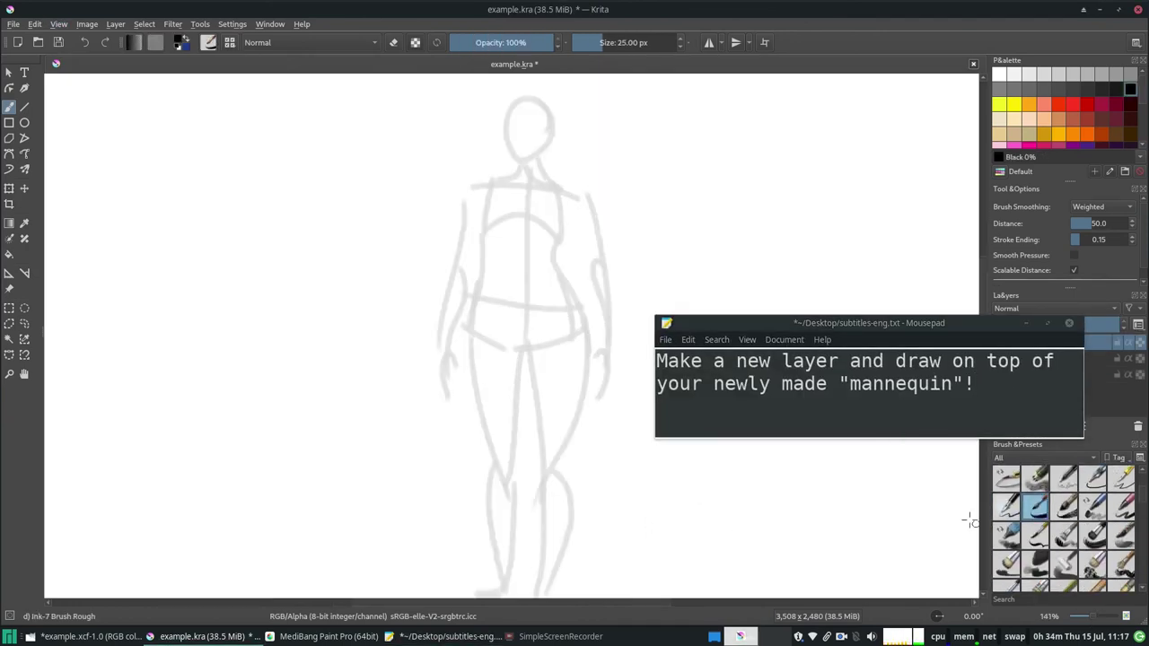
pyautogui.moveTo(982, 320); pyautogui.dragTo(1015, 423)
pyautogui.moveTo(982, 361); pyautogui.dragTo(982, 319)
pyautogui.moveTo(492, 270)
pyautogui.mouseDown()
pyautogui.moveTo(512, 323)
pyautogui.moveTo(557, 288)
pyautogui.moveTo(500, 293)
pyautogui.mouseUp()
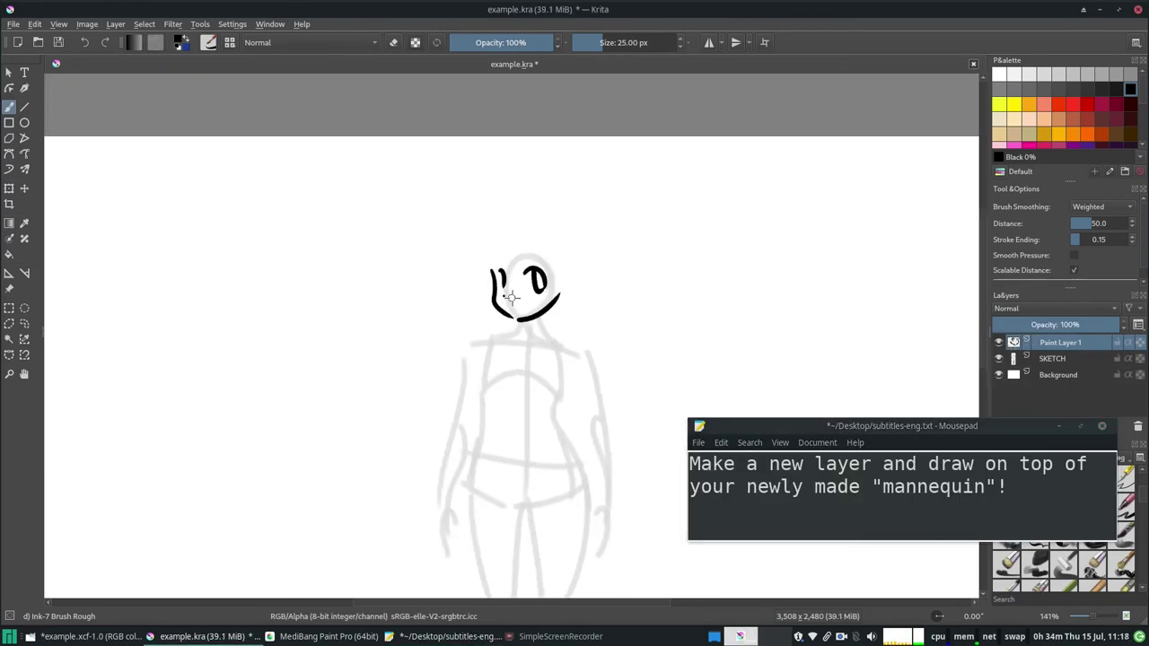
pyautogui.moveTo(556, 266)
pyautogui.mouseDown()
pyautogui.moveTo(551, 311)
pyautogui.moveTo(505, 339)
pyautogui.mouseUp()
pyautogui.moveTo(541, 316); pyautogui.dragTo(566, 351)
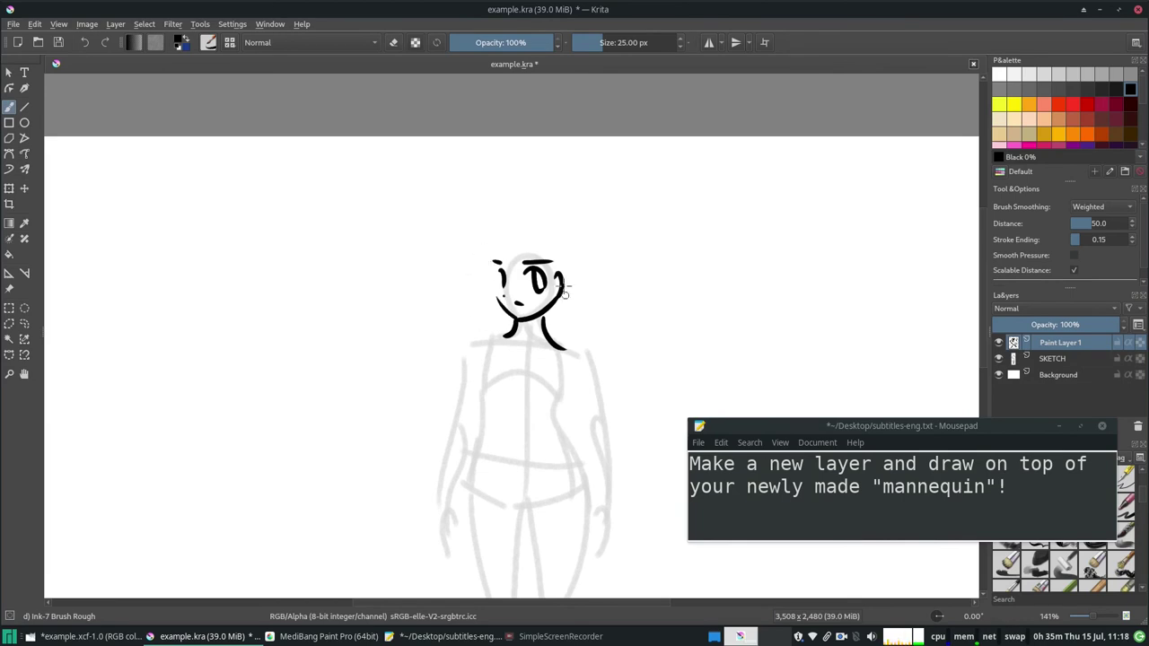
# - Draw shoulder-length hair around the face, with strands framing both sides and a rounded crown
pyautogui.moveTo(516, 231); pyautogui.dragTo(496, 325)
pyautogui.moveTo(503, 237); pyautogui.dragTo(505, 345)
pyautogui.moveTo(496, 278); pyautogui.dragTo(489, 289)
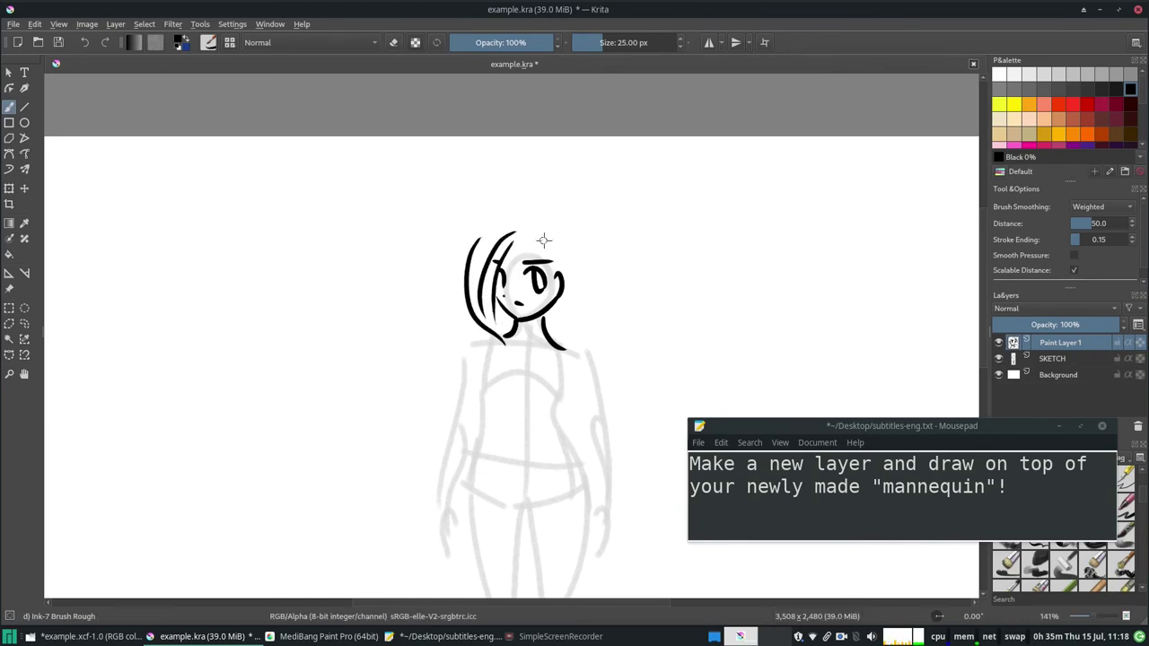
pyautogui.moveTo(531, 241); pyautogui.dragTo(556, 304)
pyautogui.moveTo(477, 240)
pyautogui.mouseDown()
pyautogui.moveTo(482, 224)
pyautogui.moveTo(584, 339)
pyautogui.mouseUp()
pyautogui.moveTo(568, 247)
pyautogui.mouseDown()
pyautogui.moveTo(582, 347)
pyautogui.moveTo(565, 334)
pyautogui.mouseUp()
pyautogui.hotkey('ctrl', 'z')
pyautogui.moveTo(556, 307); pyautogui.dragTo(566, 335)
pyautogui.scroll(-3, 977, 343)
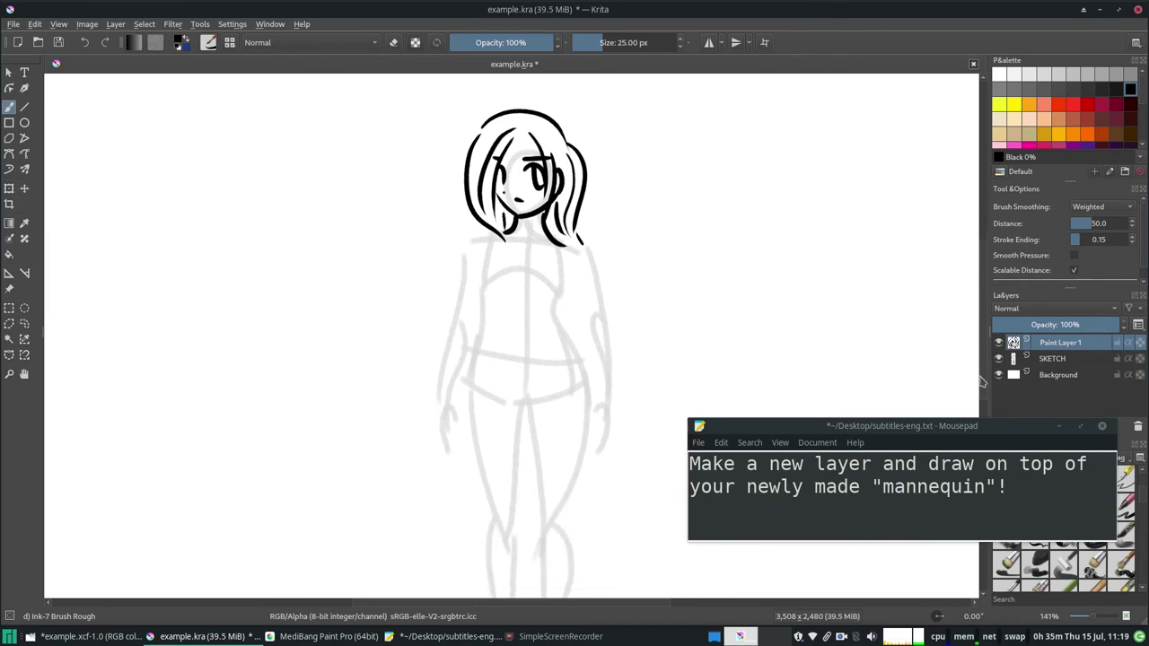
pyautogui.hotkey('ctrl', 'z')
pyautogui.moveTo(497, 235); pyautogui.dragTo(559, 244)
pyautogui.moveTo(478, 241)
pyautogui.mouseDown()
pyautogui.moveTo(471, 346)
pyautogui.moveTo(566, 298)
pyautogui.moveTo(571, 273)
pyautogui.mouseUp()
pyautogui.hotkey('ctrl', 'z')
pyautogui.hotkey('ctrl', 'z')
pyautogui.moveTo(562, 313); pyautogui.dragTo(614, 296)
pyautogui.hotkey('ctrl', 'z')
pyautogui.hotkey('ctrl', 'z')
pyautogui.hotkey('ctrl', 'z')
pyautogui.hotkey('ctrl', 'z')
pyautogui.hotkey('ctrl', 'z')
# - Select the drawn head with a freehand selection, scale it down slightly over the mannequin, and deselect it
pyautogui.click(23, 327)
pyautogui.moveTo(437, 136); pyautogui.dragTo(416, 126)
pyautogui.click(9, 189)
pyautogui.moveTo(354, 354); pyautogui.dragTo(372, 319)
pyautogui.moveTo(672, 101); pyautogui.dragTo(654, 114)
pyautogui.press('Return')
pyautogui.hotkey('ctrl', 'shift', 'a')
# - Move the note window lower, set the brush size to 15 px, and undo the test stroke
pyautogui.moveTo(1020, 426); pyautogui.dragTo(1015, 470)
pyautogui.click(680, 51)
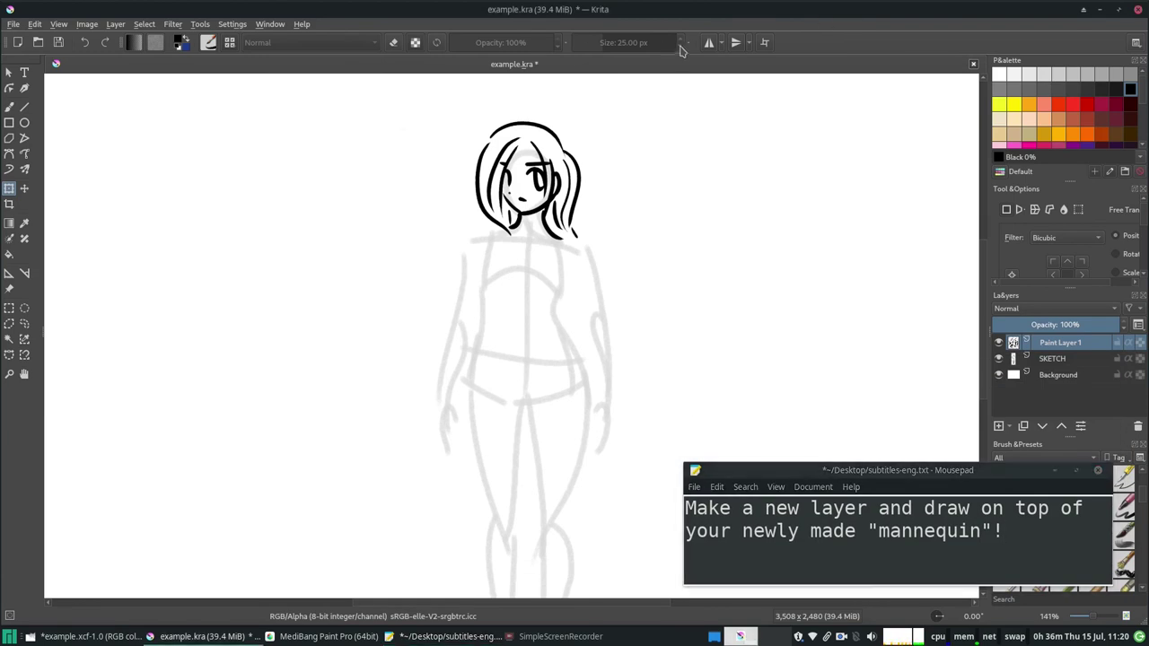
pyautogui.press('b')
pyautogui.moveTo(625, 192); pyautogui.dragTo(728, 243)
pyautogui.hotkey('ctrl', 'z')
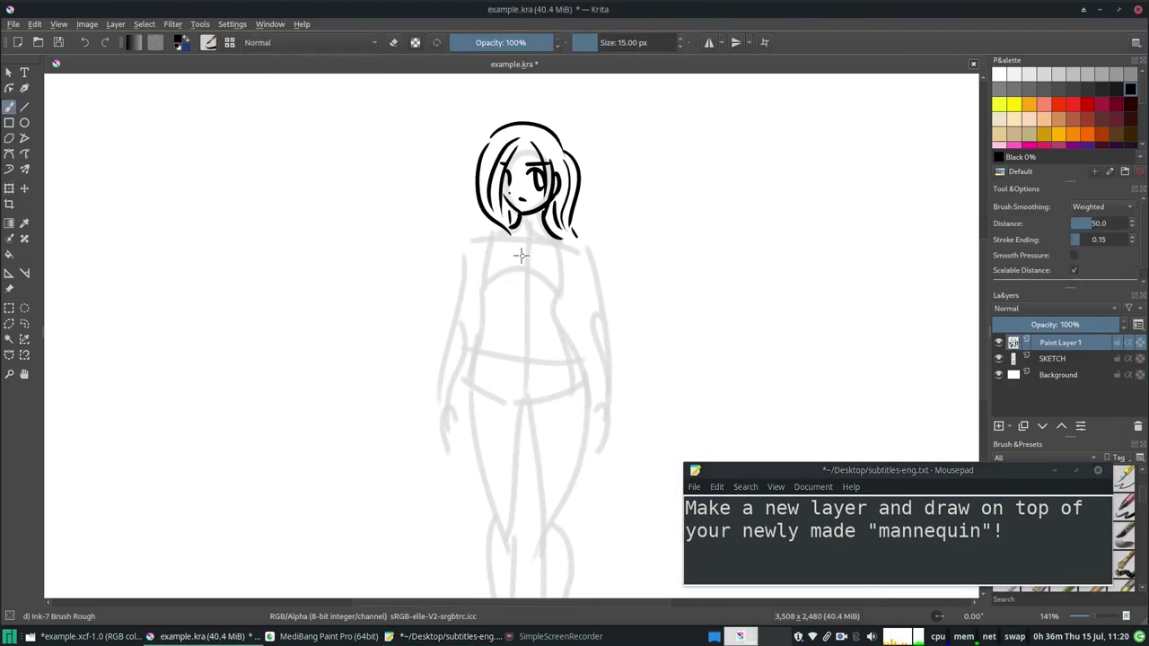
pyautogui.hotkey('ctrl', 'z')
# - Draw a short-sleeved T-shirt over the mannequin's torso and one arm with its hand
pyautogui.moveTo(484, 244)
pyautogui.mouseDown()
pyautogui.moveTo(473, 296)
pyautogui.moveTo(461, 288)
pyautogui.mouseUp()
pyautogui.moveTo(469, 235)
pyautogui.mouseDown()
pyautogui.moveTo(500, 224)
pyautogui.moveTo(594, 245)
pyautogui.mouseUp()
pyautogui.moveTo(594, 245)
pyautogui.mouseDown()
pyautogui.moveTo(596, 305)
pyautogui.moveTo(574, 263)
pyautogui.mouseUp()
pyautogui.moveTo(564, 297)
pyautogui.mouseDown()
pyautogui.moveTo(579, 364)
pyautogui.moveTo(476, 355)
pyautogui.mouseUp()
pyautogui.moveTo(473, 290); pyautogui.dragTo(475, 352)
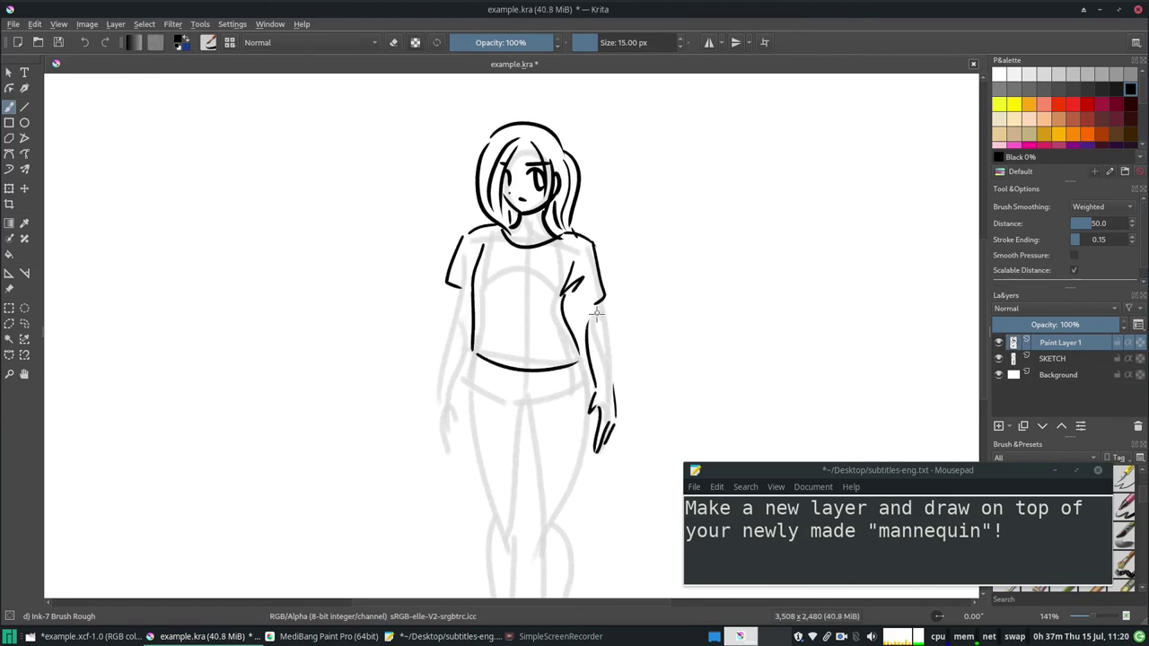
pyautogui.moveTo(590, 328); pyautogui.dragTo(592, 386)
pyautogui.moveTo(604, 300)
pyautogui.mouseDown()
pyautogui.moveTo(615, 391)
pyautogui.moveTo(588, 334)
pyautogui.mouseUp()
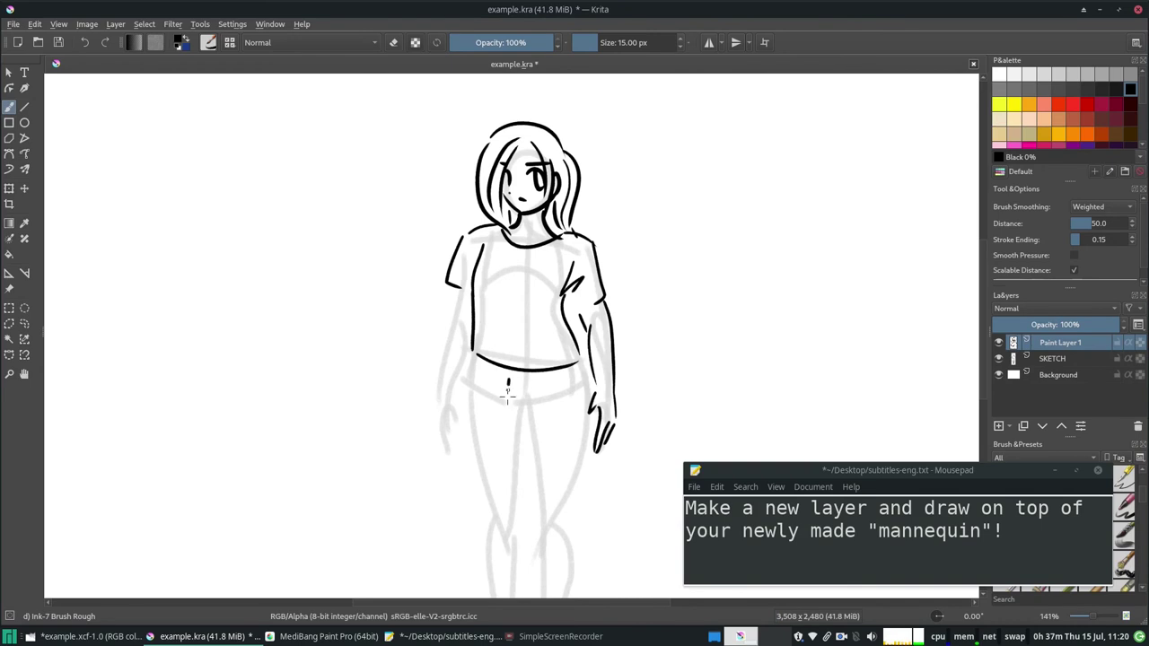
# - Draw jeans with a fly, belt loops, pockets and creases, and outline both thighs
pyautogui.moveTo(560, 370); pyautogui.dragTo(579, 378)
pyautogui.moveTo(540, 371); pyautogui.dragTo(543, 380)
pyautogui.moveTo(547, 372); pyautogui.dragTo(594, 393)
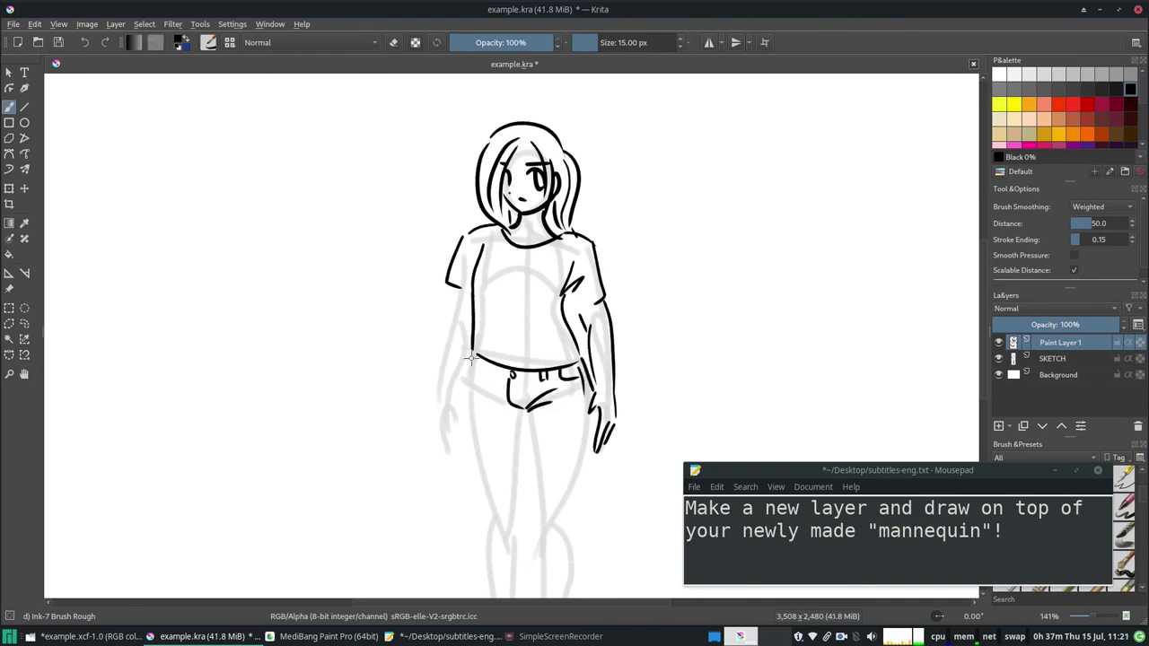
pyautogui.moveTo(519, 402)
pyautogui.mouseDown()
pyautogui.moveTo(492, 409)
pyautogui.moveTo(533, 513)
pyautogui.mouseUp()
pyautogui.moveTo(589, 413); pyautogui.dragTo(566, 514)
pyautogui.moveTo(467, 359)
pyautogui.mouseDown()
pyautogui.moveTo(473, 493)
pyautogui.moveTo(484, 499)
pyautogui.mouseUp()
pyautogui.hotkey('ctrl', 'z')
pyautogui.moveTo(518, 433); pyautogui.dragTo(521, 519)
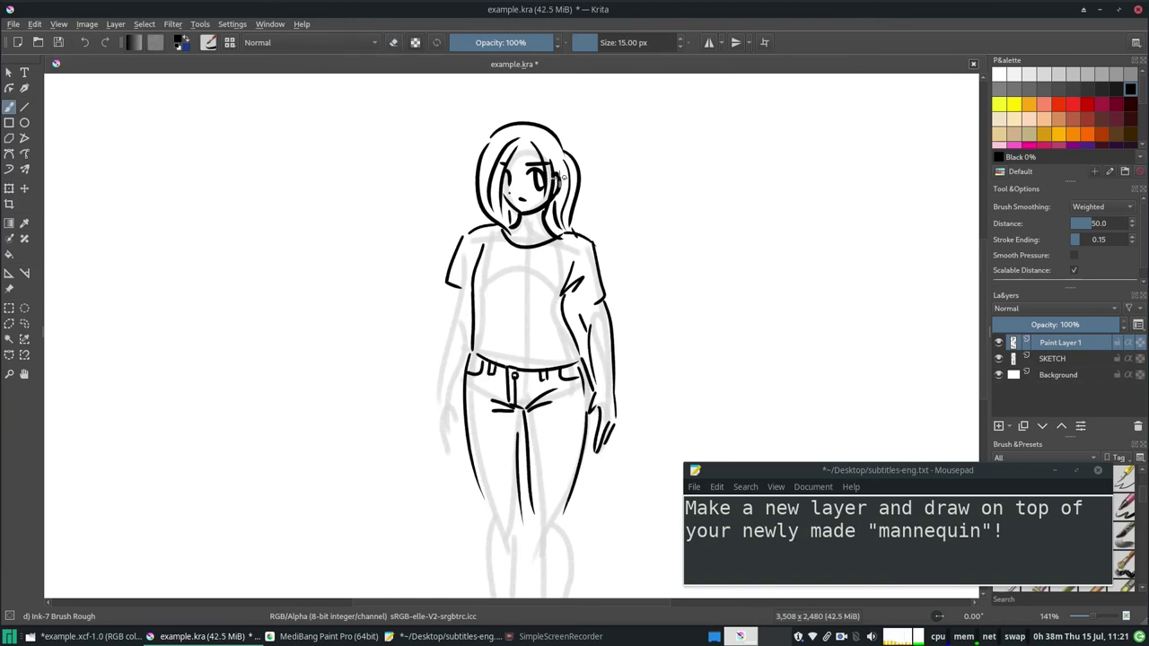
# - Draw the figure's other hand beside the hip and outline the lower trouser legs and a shoe
pyautogui.hotkey('ctrl', 'z')
pyautogui.moveTo(451, 406); pyautogui.dragTo(462, 437)
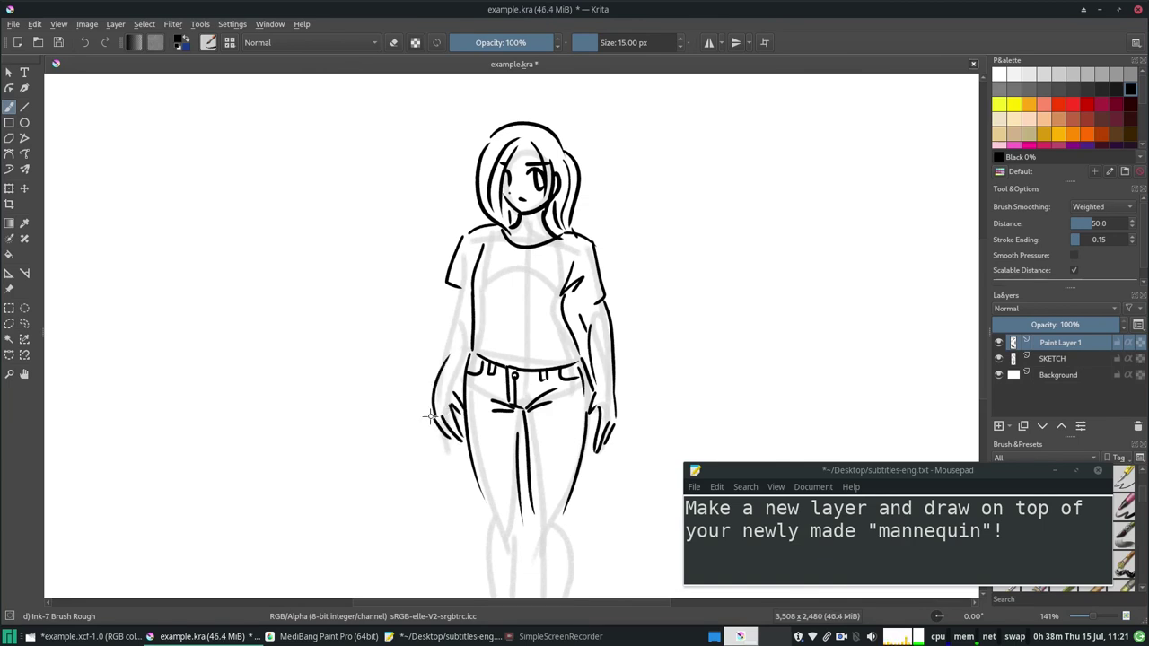
pyautogui.hotkey('ctrl', 'z')
pyautogui.moveTo(1092, 618); pyautogui.dragTo(1089, 618)
pyautogui.moveTo(983, 345); pyautogui.dragTo(983, 353)
pyautogui.moveTo(551, 431); pyautogui.dragTo(549, 519)
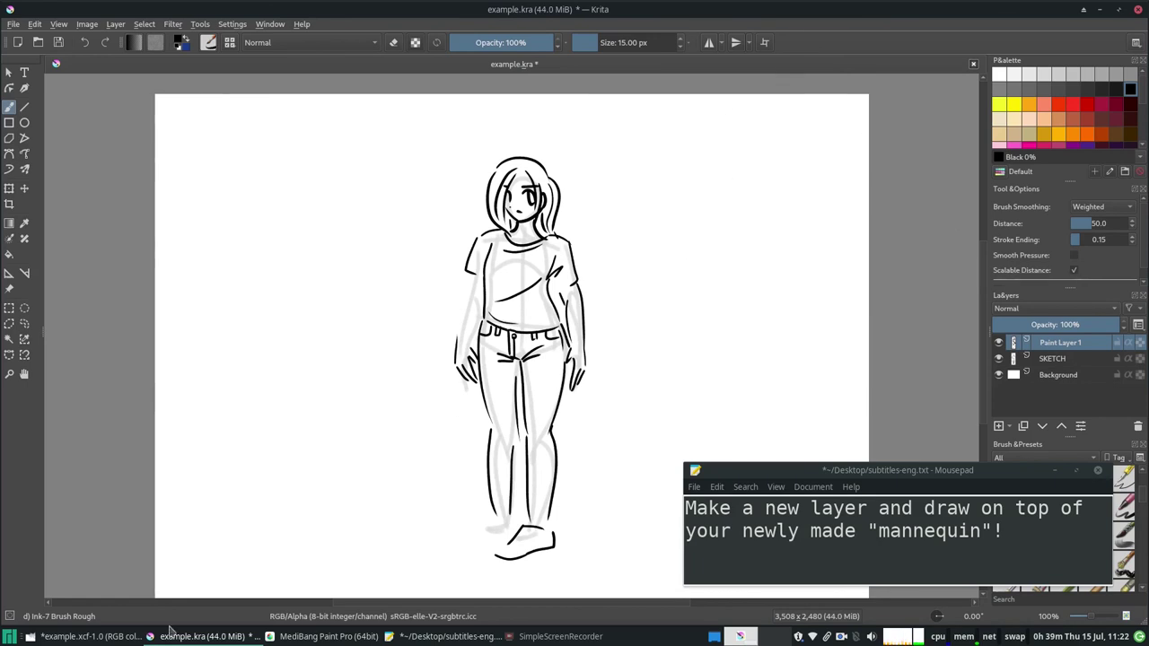
# - Switch to GIMP and flip the canvas view horizontally
pyautogui.click(90, 637)
pyautogui.click(81, 24)
pyautogui.moveTo(108, 106)
pyautogui.click(286, 135)
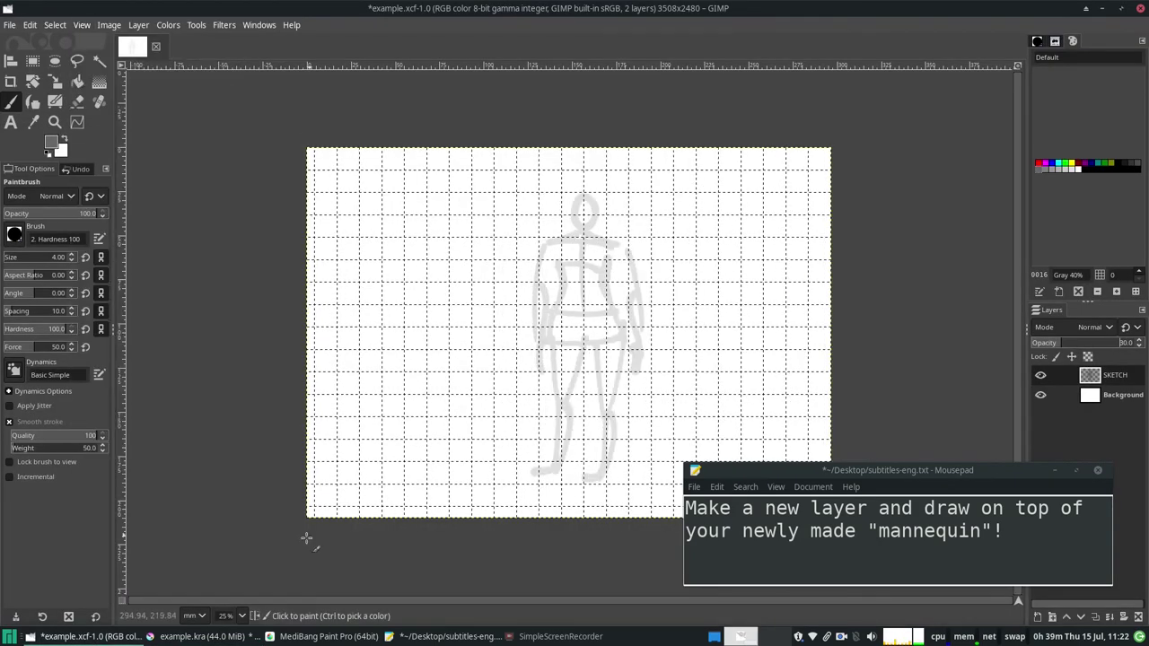
# - Create a new layer named "lines" above the SKETCH layer
pyautogui.press('1')
pyautogui.scroll(5, 937, 410)
pyautogui.hotkey('shift', 'ctrl', 'n')
pyautogui.write('line')
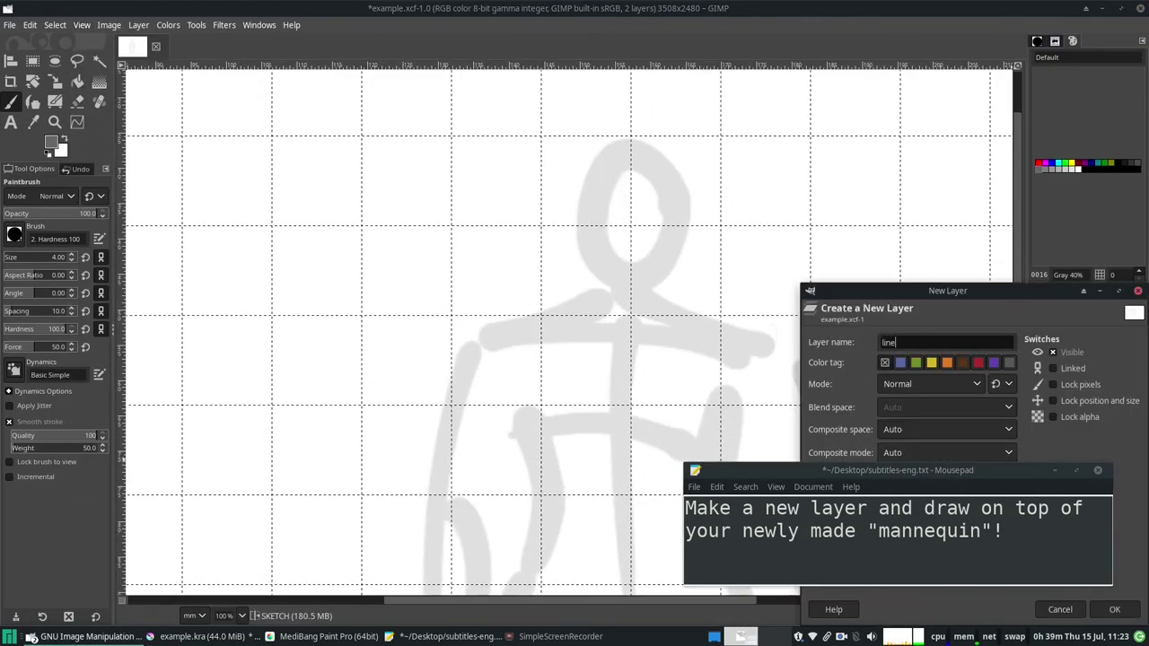
pyautogui.write('s')
pyautogui.press('Return')
# - Reset the drawing colors to black and white, and undo a short test stroke
pyautogui.click(48, 155)
pyautogui.moveTo(308, 235); pyautogui.dragTo(636, 242)
pyautogui.hotkey('ctrl', 'z')
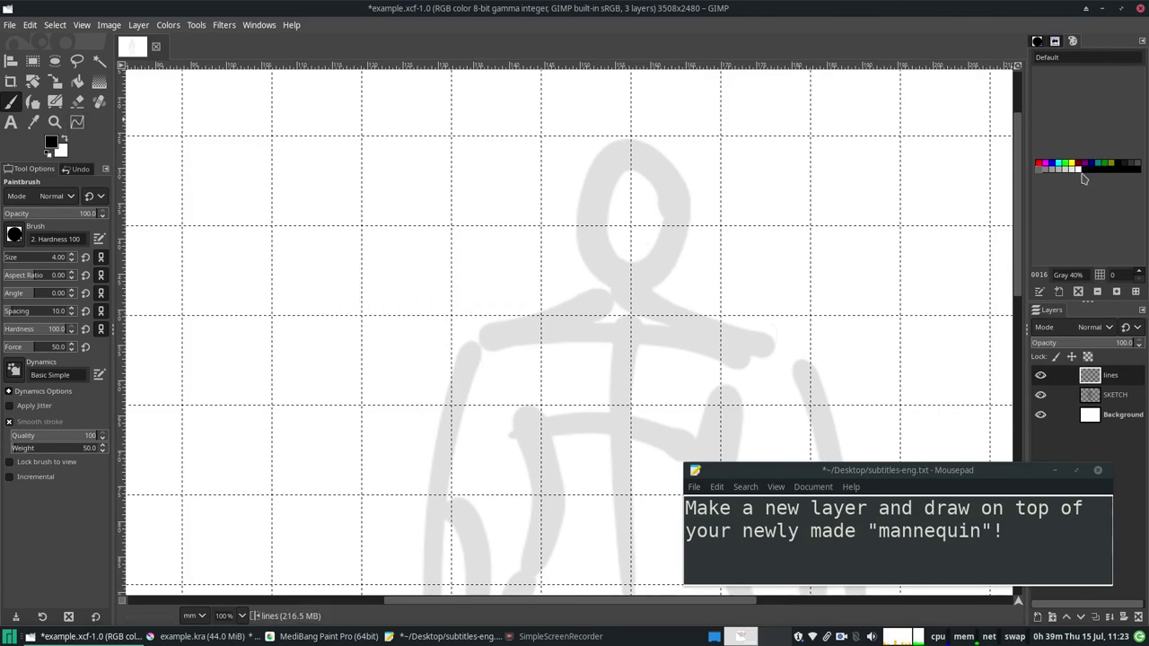
# - Choose the Ink tool with size 10 for the line art and undo the test strokes
pyautogui.moveTo(350, 241); pyautogui.dragTo(472, 261)
pyautogui.hotkey('ctrl', 'z')
pyautogui.click(1055, 41)
pyautogui.click(33, 102)
pyautogui.moveTo(342, 234)
pyautogui.mouseDown()
pyautogui.moveTo(362, 226)
pyautogui.moveTo(840, 269)
pyautogui.mouseUp()
pyautogui.hotkey('ctrl', 'z')
pyautogui.click(103, 281)
pyautogui.click(103, 281)
pyautogui.moveTo(346, 250); pyautogui.dragTo(472, 334)
pyautogui.hotkey('ctrl', 'z')
# - Ink the face over the sketched head with eyes, eyebrows, nose, mouth, ear, jaw and neck lines
pyautogui.moveTo(635, 204); pyautogui.dragTo(648, 207)
pyautogui.moveTo(587, 202)
pyautogui.mouseDown()
pyautogui.moveTo(604, 215)
pyautogui.moveTo(596, 206)
pyautogui.mouseUp()
pyautogui.click(604, 243)
pyautogui.hotkey('ctrl', 'z')
pyautogui.moveTo(620, 256)
pyautogui.mouseDown()
pyautogui.moveTo(634, 281)
pyautogui.moveTo(675, 255)
pyautogui.mouseUp()
pyautogui.moveTo(682, 210); pyautogui.dragTo(678, 242)
pyautogui.moveTo(576, 205)
pyautogui.mouseDown()
pyautogui.moveTo(591, 262)
pyautogui.moveTo(568, 313)
pyautogui.mouseUp()
pyautogui.moveTo(644, 279); pyautogui.dragTo(693, 315)
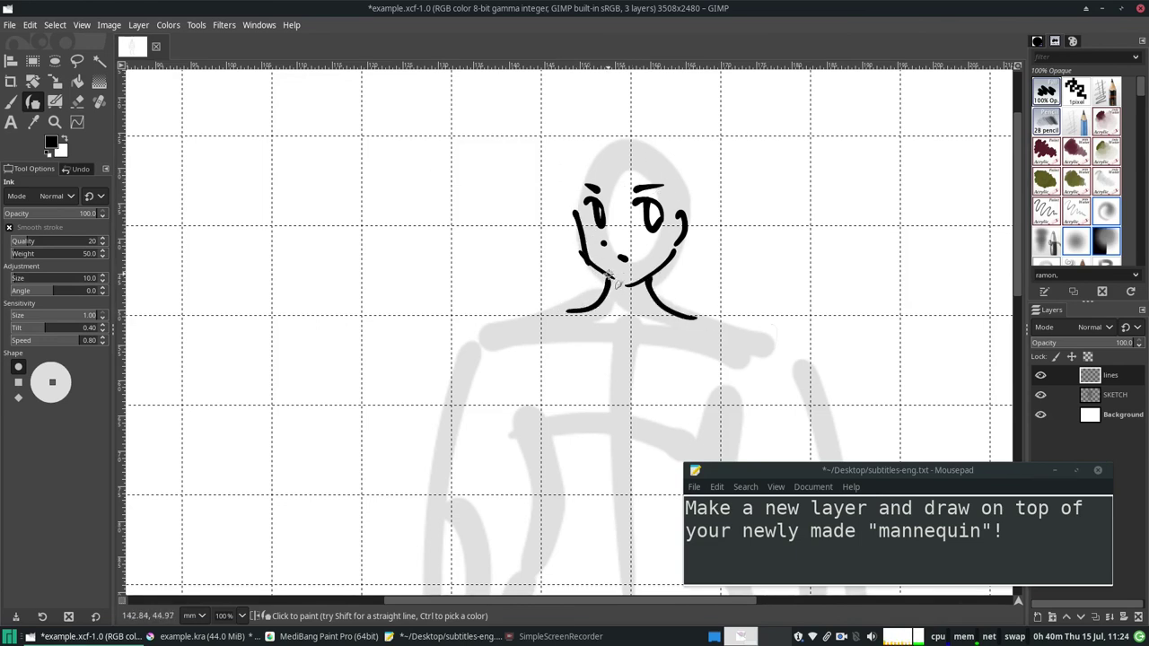
# - Draw the fringe and face-framing hair strands, and undo the last two side hair strokes
pyautogui.moveTo(615, 142); pyautogui.dragTo(576, 251)
pyautogui.moveTo(639, 144)
pyautogui.mouseDown()
pyautogui.moveTo(597, 188)
pyautogui.moveTo(669, 217)
pyautogui.moveTo(675, 267)
pyautogui.mouseUp()
pyautogui.moveTo(593, 137); pyautogui.dragTo(574, 293)
pyautogui.moveTo(582, 203); pyautogui.dragTo(600, 296)
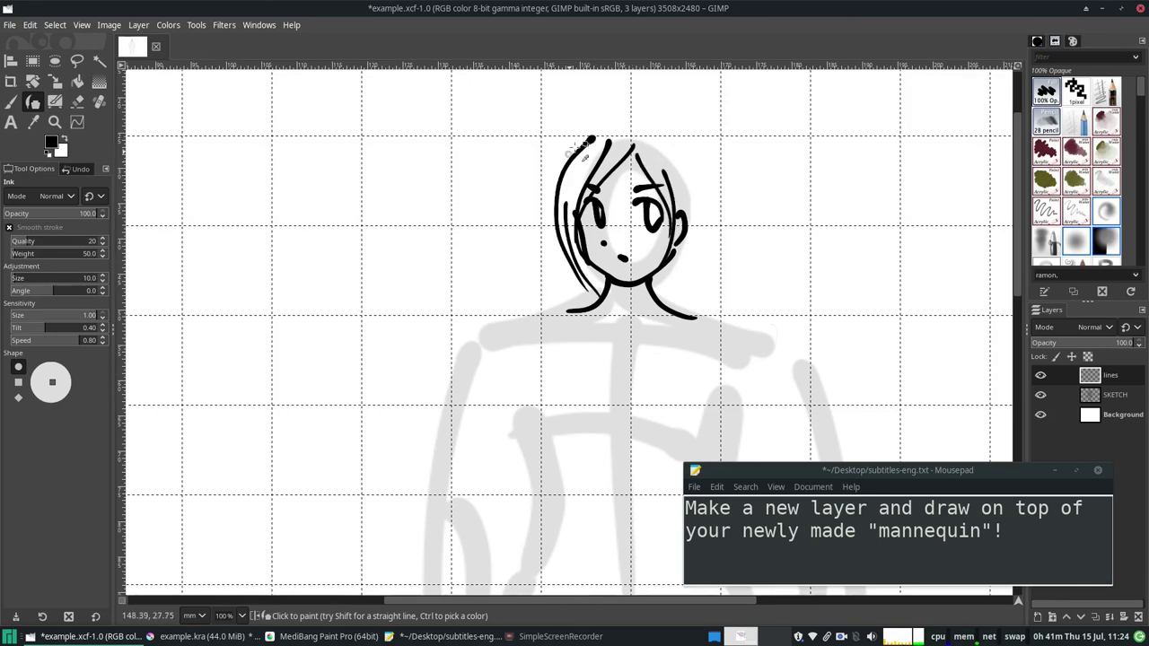
pyautogui.hotkey('ctrl', 'z')
pyautogui.hotkey('ctrl', 'z')
# - Draw the outer hair contour and loose strands on both sides of the face
pyautogui.moveTo(637, 121); pyautogui.dragTo(567, 311)
pyautogui.moveTo(553, 201); pyautogui.dragTo(582, 296)
pyautogui.hotkey('ctrl', 'z')
pyautogui.moveTo(657, 122)
pyautogui.mouseDown()
pyautogui.moveTo(688, 177)
pyautogui.moveTo(718, 321)
pyautogui.mouseUp()
pyautogui.moveTo(678, 153); pyautogui.dragTo(699, 250)
pyautogui.moveTo(600, 143); pyautogui.dragTo(571, 241)
pyautogui.moveTo(596, 198); pyautogui.dragTo(599, 339)
# - Select the finished head drawing on the lines layer and scale it up slightly
pyautogui.click(241, 616)
pyautogui.click(233, 580)
pyautogui.click(241, 616)
pyautogui.click(234, 562)
pyautogui.click(242, 616)
pyautogui.click(234, 580)
pyautogui.click(77, 60)
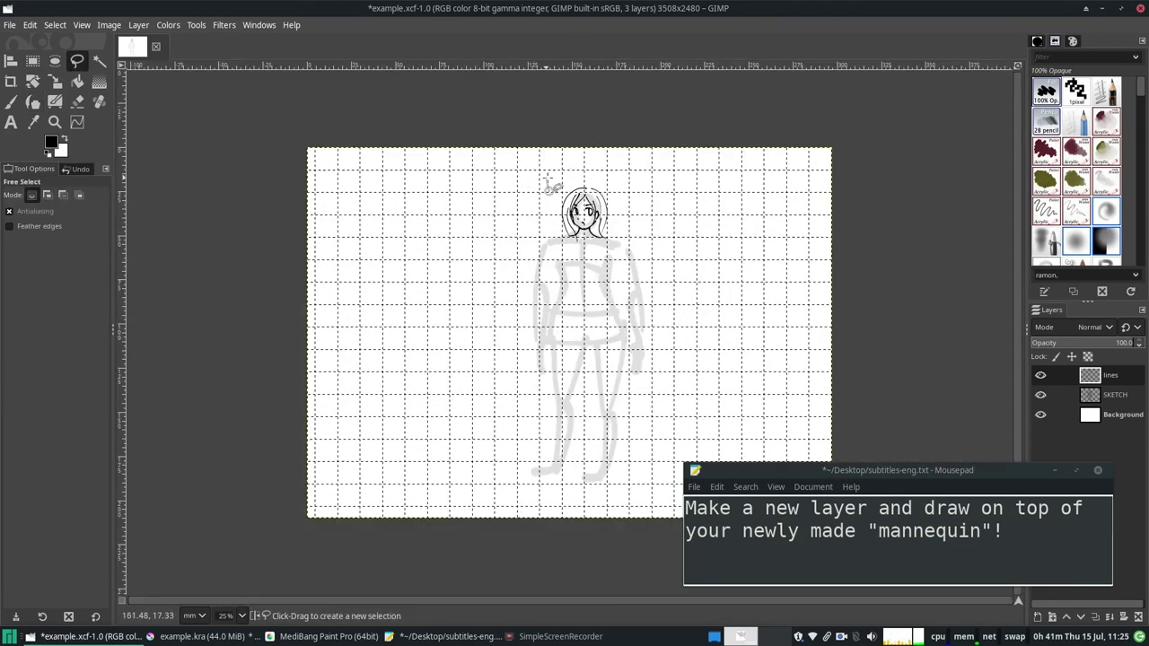
pyautogui.hotkey('shift', 's')
pyautogui.moveTo(509, 296); pyautogui.dragTo(492, 310)
pyautogui.press('Return')
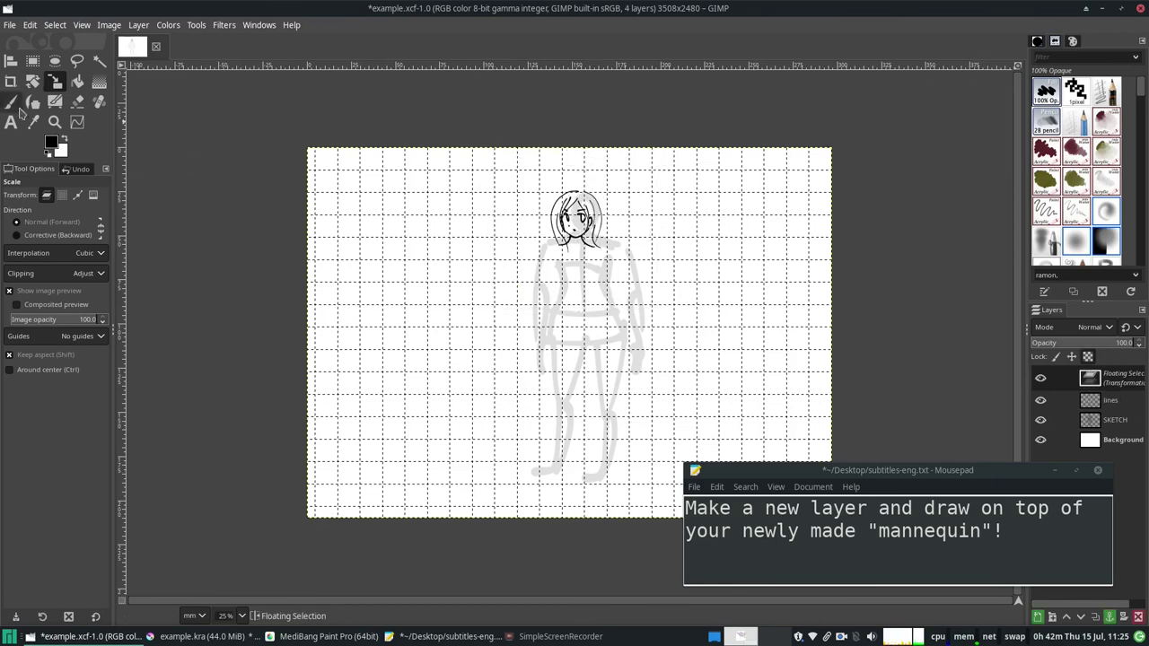
# - Move the enlarged head back over the mannequin's neck, cut and paste it, and anchor it to the lines layer
pyautogui.click(32, 61)
pyautogui.click(528, 176)
pyautogui.moveTo(495, 166); pyautogui.dragTo(655, 326)
pyautogui.moveTo(571, 237); pyautogui.dragTo(581, 217)
pyautogui.hotkey('ctrl', 'x')
pyautogui.hotkey('ctrl', 'v')
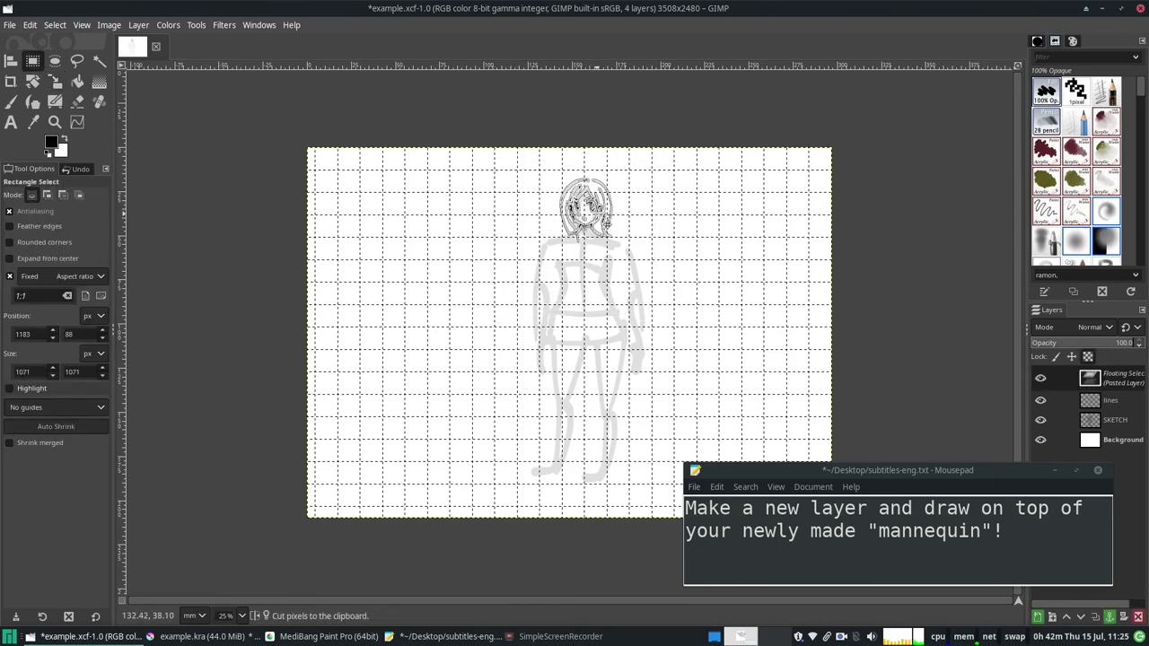
pyautogui.click(495, 206)
# - Switch to Mousepad and replace the note with "The transform scale tool is your friend. You can use it to adjust the size and position of the parts"
pyautogui.moveTo(1007, 534); pyautogui.dragTo(654, 462)
pyautogui.press('BackSpace')
pyautogui.write('The transform scale tool is your ')
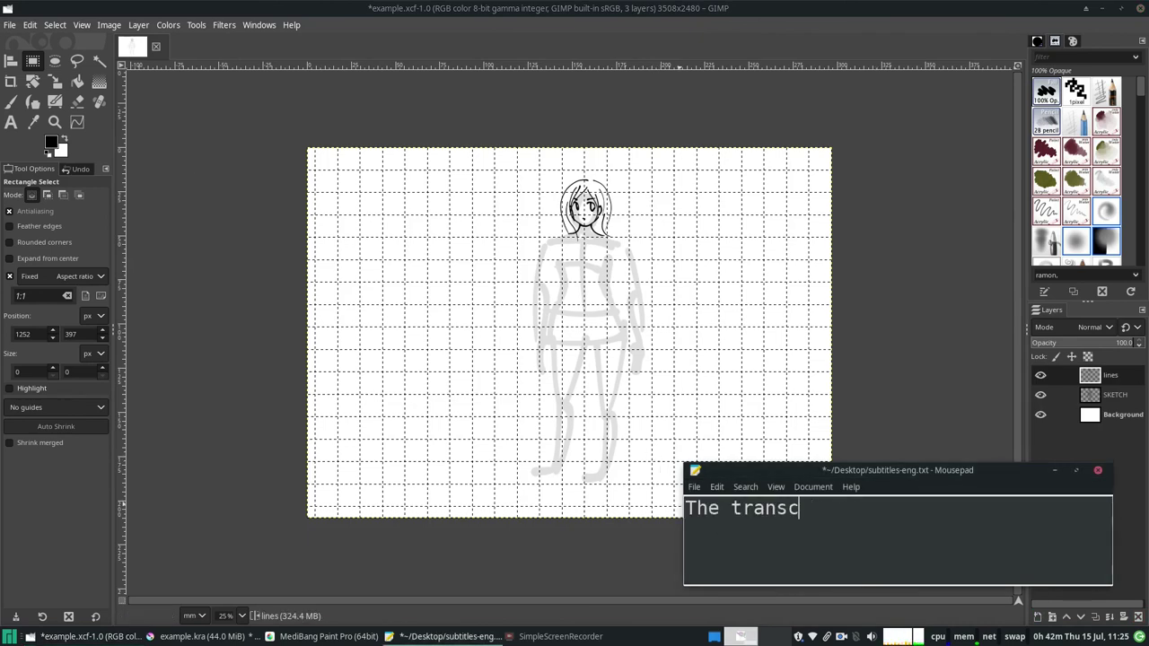
pyautogui.write('friend. You can use it to adjust the size and position of the parts y')
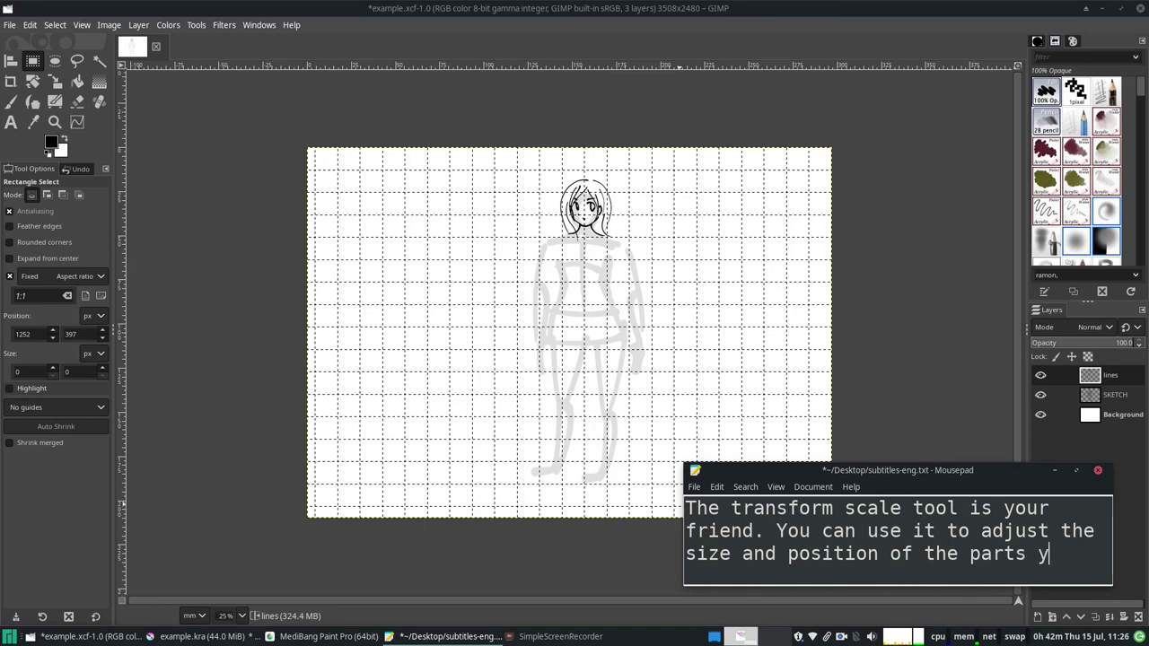
# - Continue the note with "you're drawing if anything appears too small or too large. You don't have to erase anything just tweak."
pyautogui.write("ou're drawing if anything appears too small or too large. You don't have to delete anything.")
pyautogui.doubleClick(810, 572)
pyautogui.write('erase')
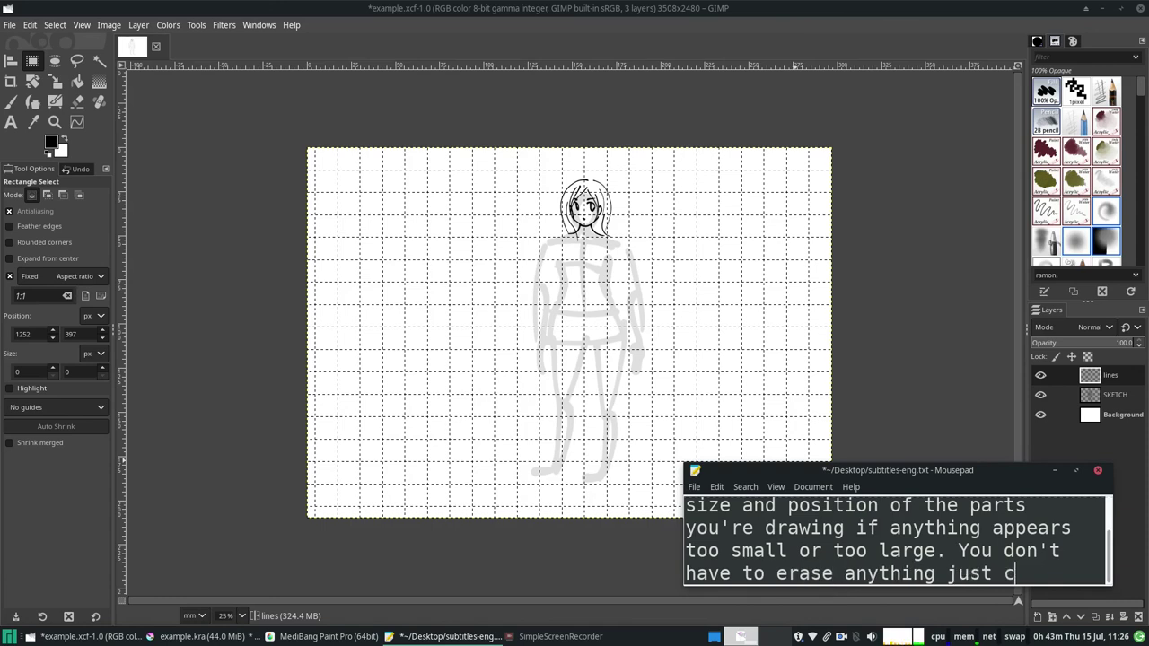
# - Switch back to GIMP, hide the canvas grid, and return to the Ink tool
pyautogui.click(82, 24)
pyautogui.click(135, 316)
pyautogui.click(32, 101)
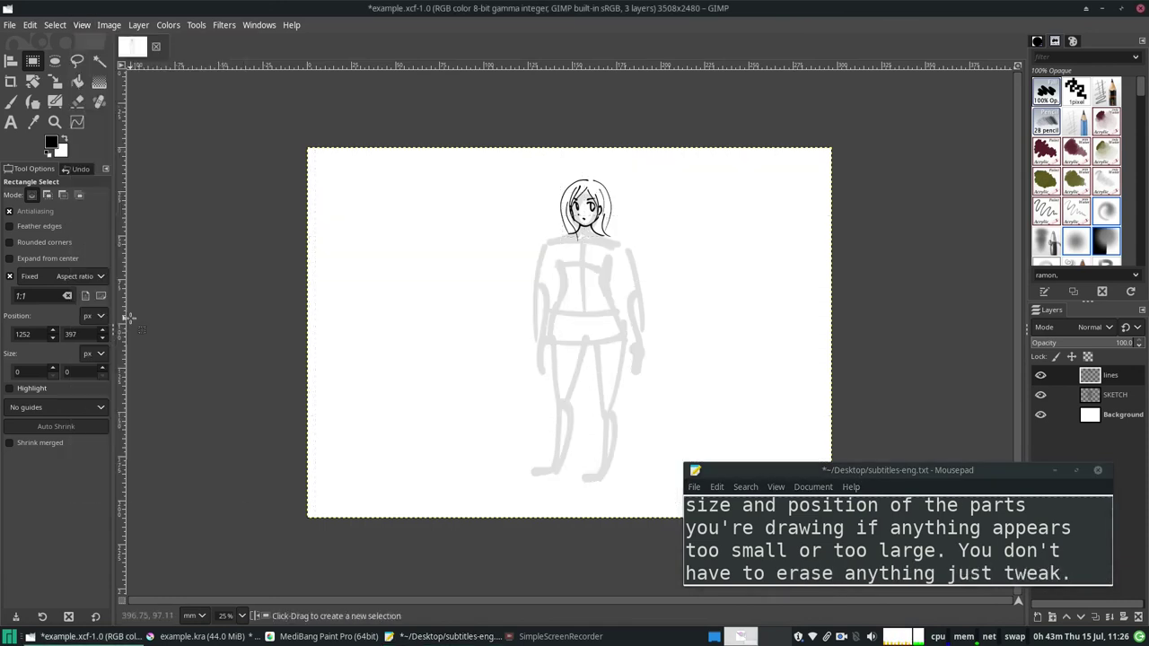
pyautogui.moveTo(758, 470); pyautogui.dragTo(731, 409)
pyautogui.click(225, 616)
pyautogui.click(229, 567)
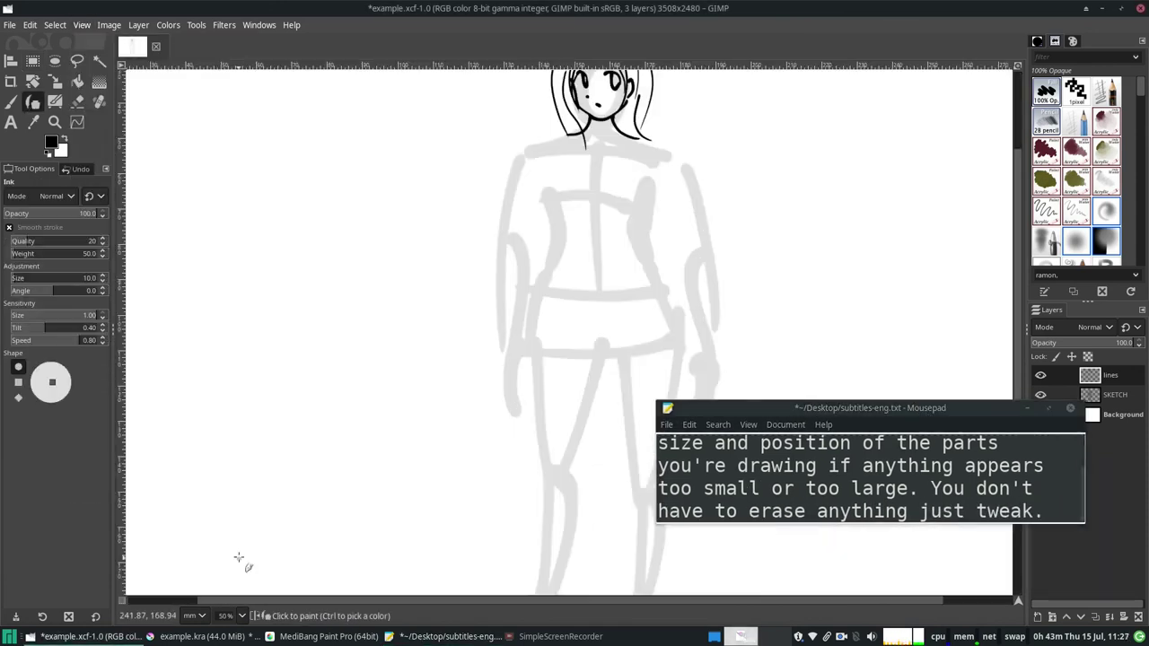
# - Outline the T-shirt's shoulders and short sleeves over the mannequin's upper body
pyautogui.hotkey('ctrl', 'z')
pyautogui.hotkey('ctrl', 'z')
pyautogui.moveTo(661, 256); pyautogui.dragTo(648, 307)
pyautogui.moveTo(666, 283)
pyautogui.mouseDown()
pyautogui.moveTo(648, 306)
pyautogui.moveTo(695, 307)
pyautogui.mouseUp()
pyautogui.moveTo(666, 252); pyautogui.dragTo(688, 306)
pyautogui.moveTo(559, 245)
pyautogui.mouseDown()
pyautogui.moveTo(511, 311)
pyautogui.moveTo(537, 316)
pyautogui.mouseUp()
# - Draw the T-shirt's waist folds and hem, and erase the sleeve cuff lines that overshoot
pyautogui.moveTo(607, 351); pyautogui.dragTo(648, 343)
pyautogui.moveTo(543, 314)
pyautogui.mouseDown()
pyautogui.moveTo(550, 355)
pyautogui.moveTo(610, 395)
pyautogui.mouseUp()
pyautogui.hotkey('ctrl', 'z')
pyautogui.moveTo(532, 387); pyautogui.dragTo(663, 377)
pyautogui.hotkey('ctrl', 'z')
pyautogui.moveTo(578, 398); pyautogui.dragTo(663, 383)
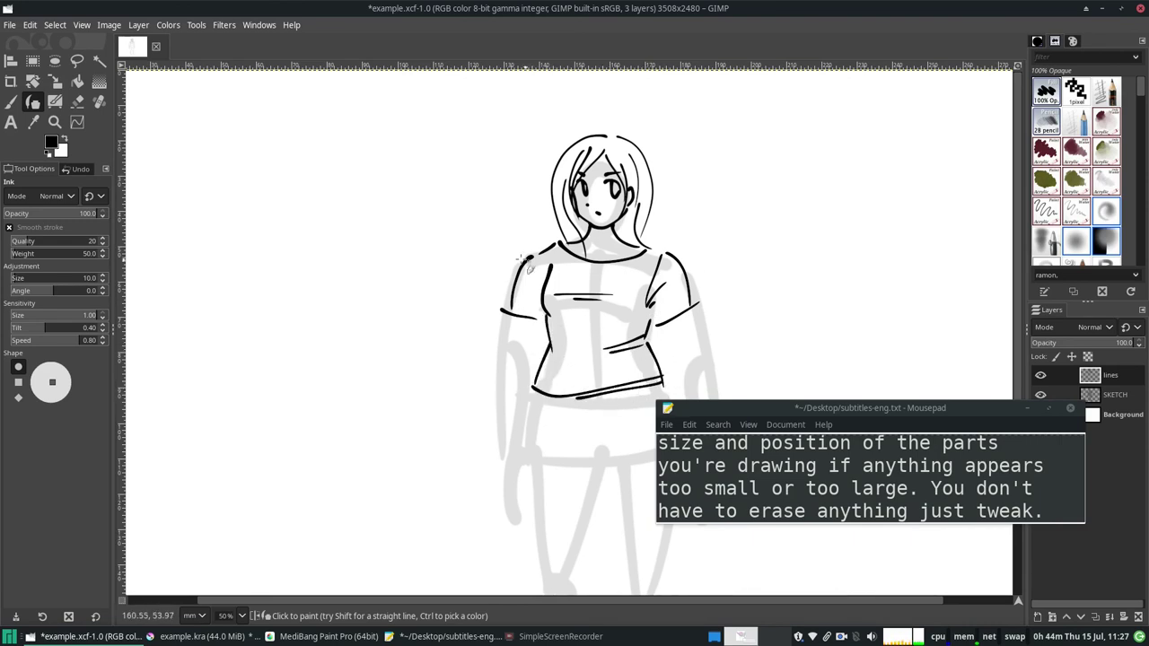
pyautogui.hotkey('shift', 'e')
pyautogui.moveTo(700, 304); pyautogui.dragTo(693, 310)
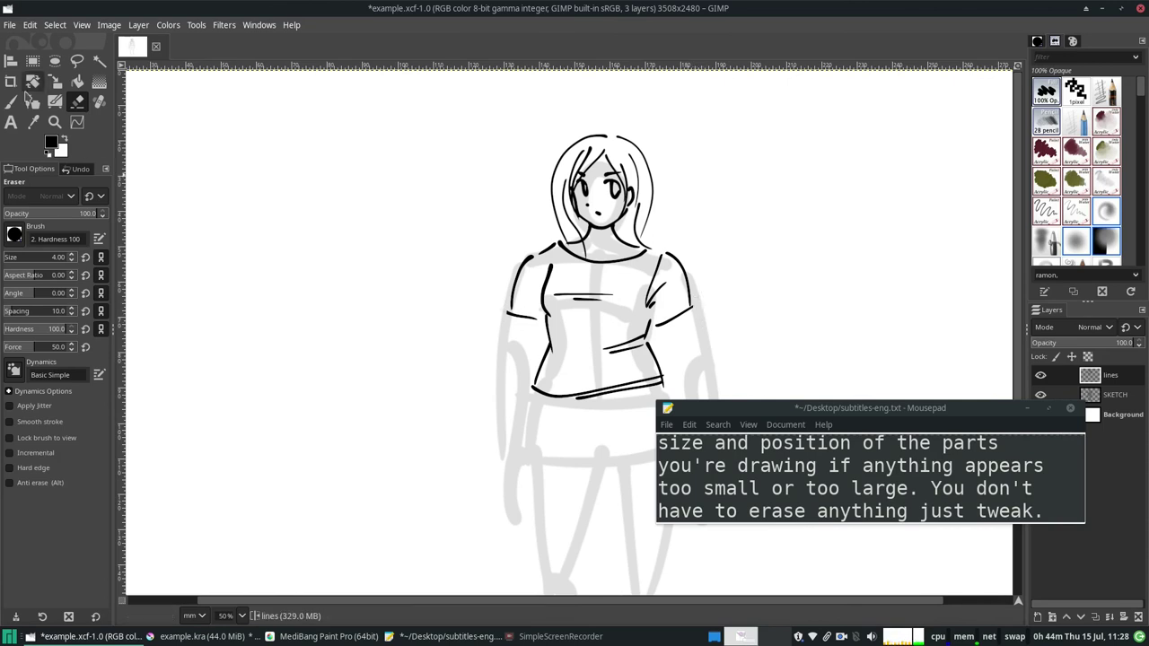
# - Ink the trousers' fly, waistband, crotch creases and thigh lines below the shirt hem
pyautogui.press('k')
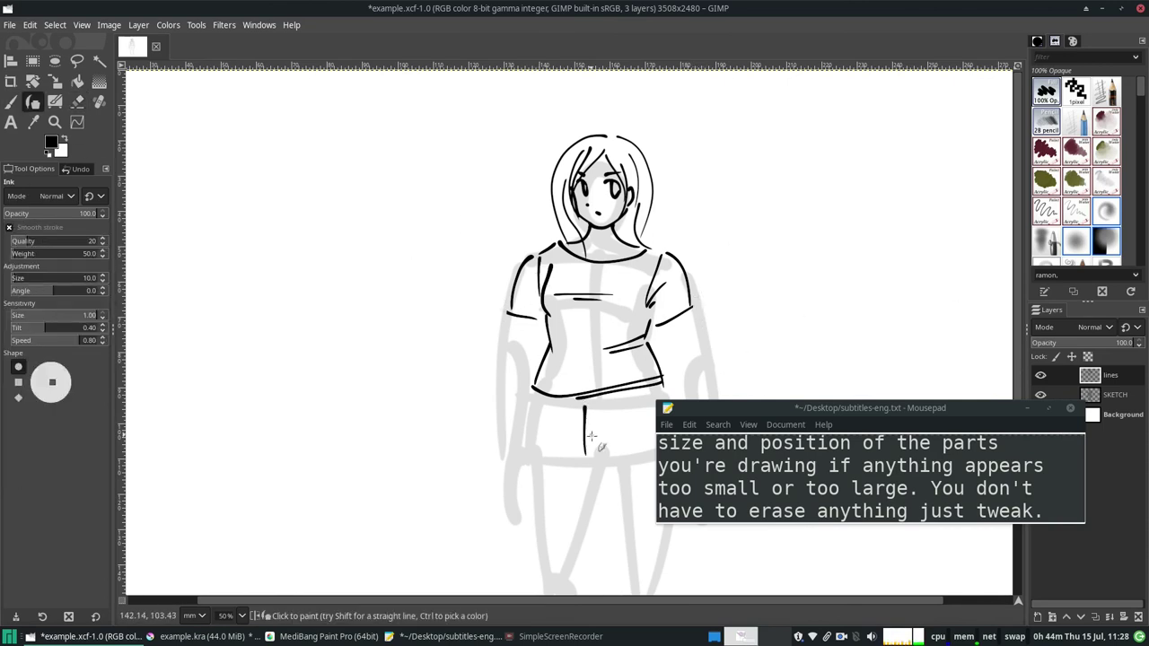
pyautogui.hotkey('ctrl', 'z')
pyautogui.moveTo(591, 403); pyautogui.dragTo(595, 444)
pyautogui.moveTo(593, 404); pyautogui.dragTo(667, 392)
pyautogui.moveTo(565, 400); pyautogui.dragTo(590, 403)
pyautogui.moveTo(769, 404); pyautogui.dragTo(873, 296)
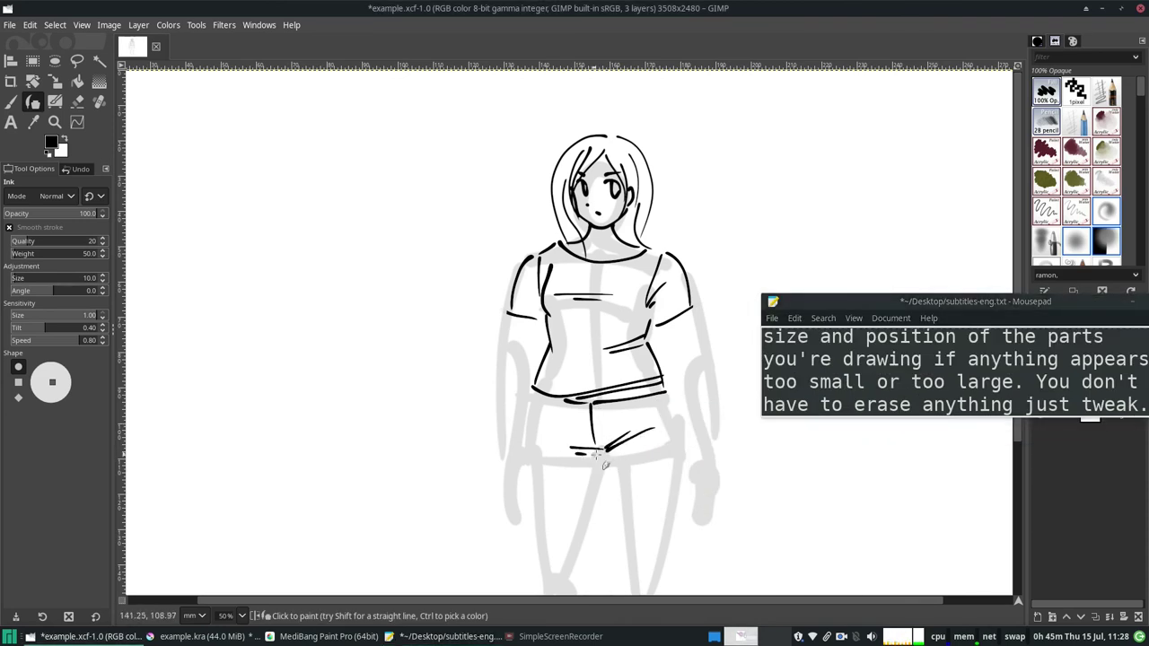
pyautogui.moveTo(664, 393); pyautogui.dragTo(675, 535)
pyautogui.moveTo(602, 449); pyautogui.dragTo(619, 528)
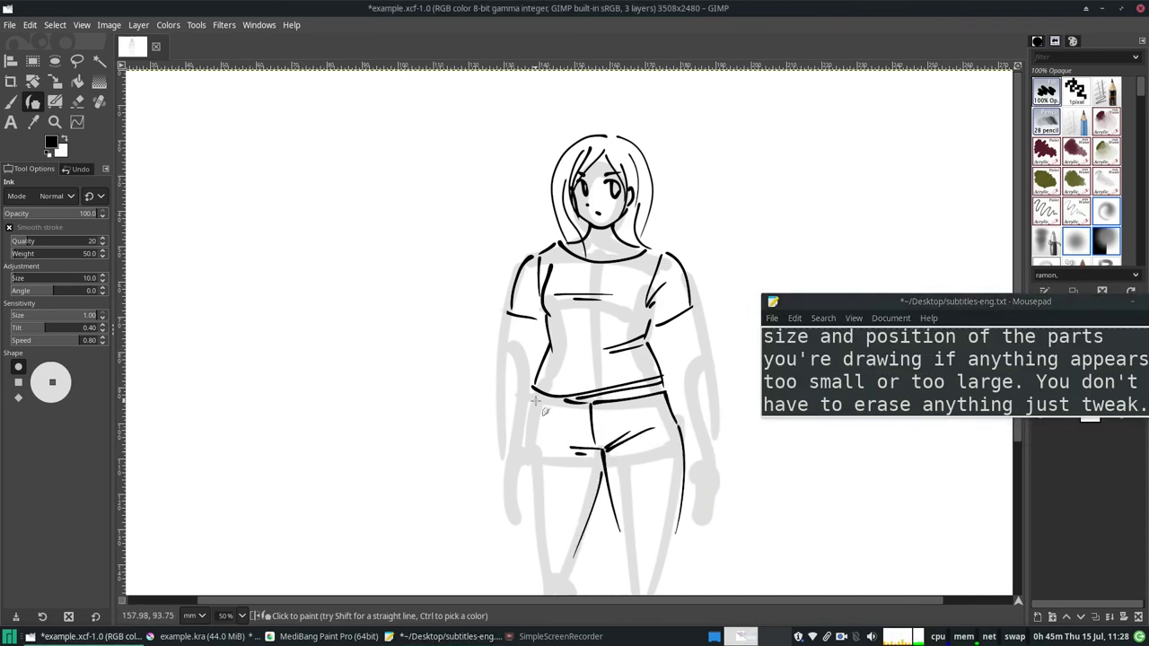
# - Draw the outer thigh line on the figure's other leg and add belt loops, fly detail and pockets to the trousers
pyautogui.hotkey('ctrl', 'z')
pyautogui.moveTo(526, 434)
pyautogui.mouseDown()
pyautogui.moveTo(530, 560)
pyautogui.moveTo(535, 539)
pyautogui.mouseUp()
pyautogui.moveTo(587, 406); pyautogui.dragTo(588, 455)
pyautogui.moveTo(642, 404); pyautogui.dragTo(666, 415)
pyautogui.moveTo(556, 405); pyautogui.dragTo(533, 419)
# - Draw the forearm and hand hanging beside the hip, and erase overlapping lines around the fingers
pyautogui.moveTo(669, 351); pyautogui.dragTo(674, 411)
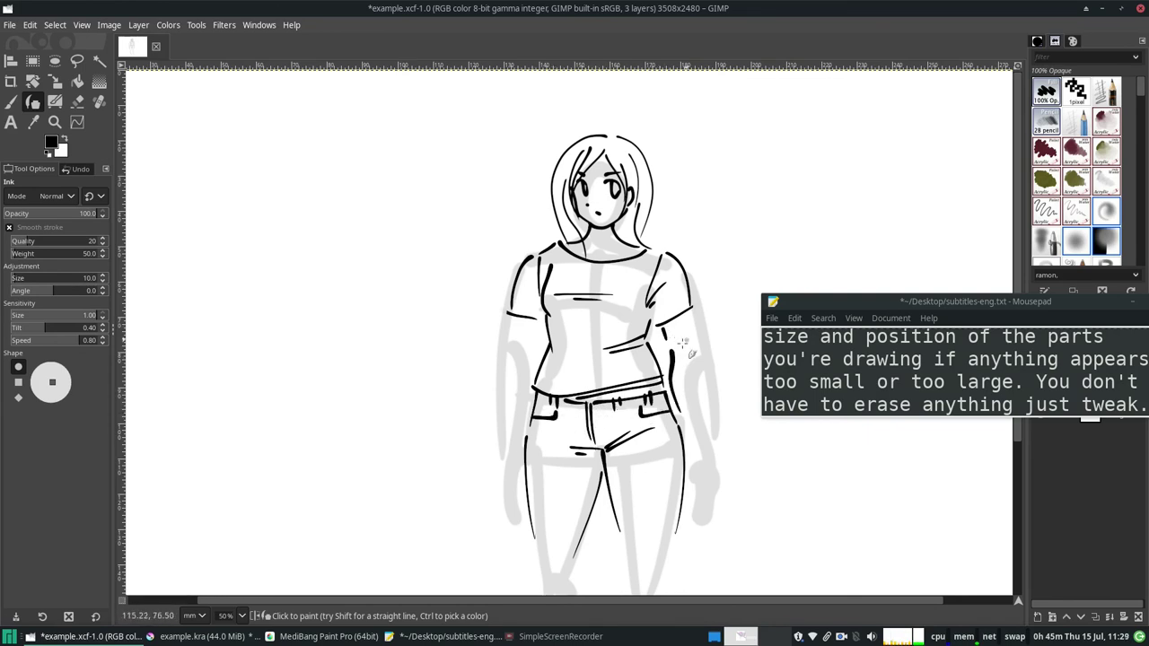
pyautogui.moveTo(680, 486)
pyautogui.mouseDown()
pyautogui.moveTo(670, 527)
pyautogui.moveTo(700, 501)
pyautogui.mouseUp()
pyautogui.moveTo(674, 449); pyautogui.dragTo(670, 510)
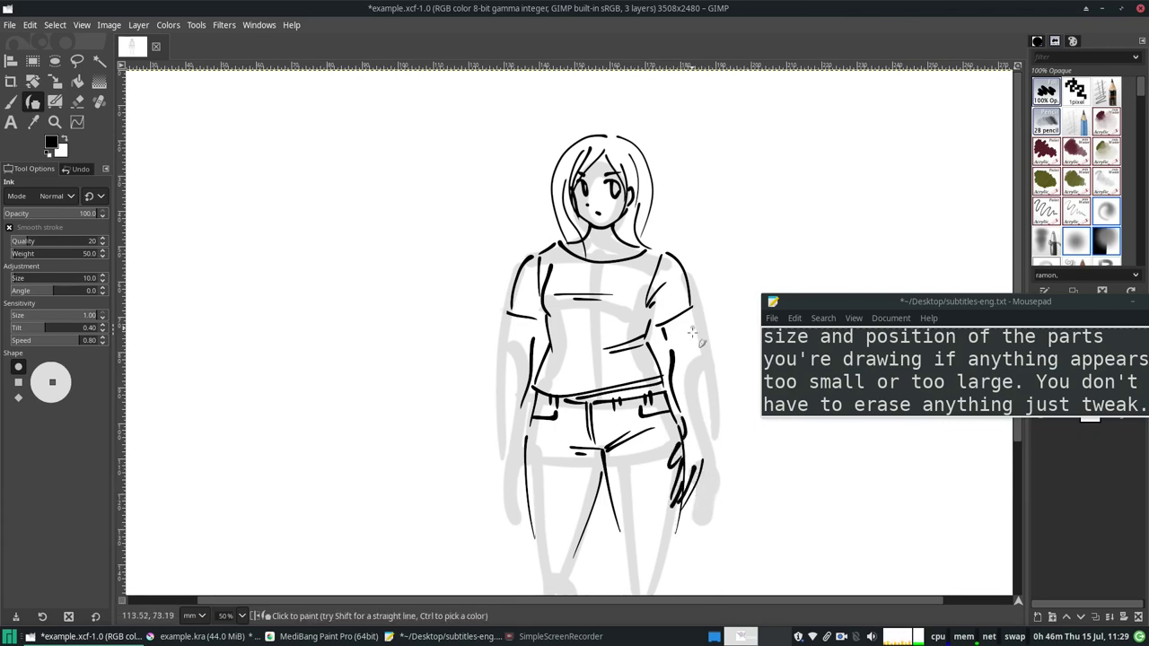
pyautogui.hotkey('shift', 'e')
pyautogui.moveTo(692, 459); pyautogui.dragTo(692, 482)
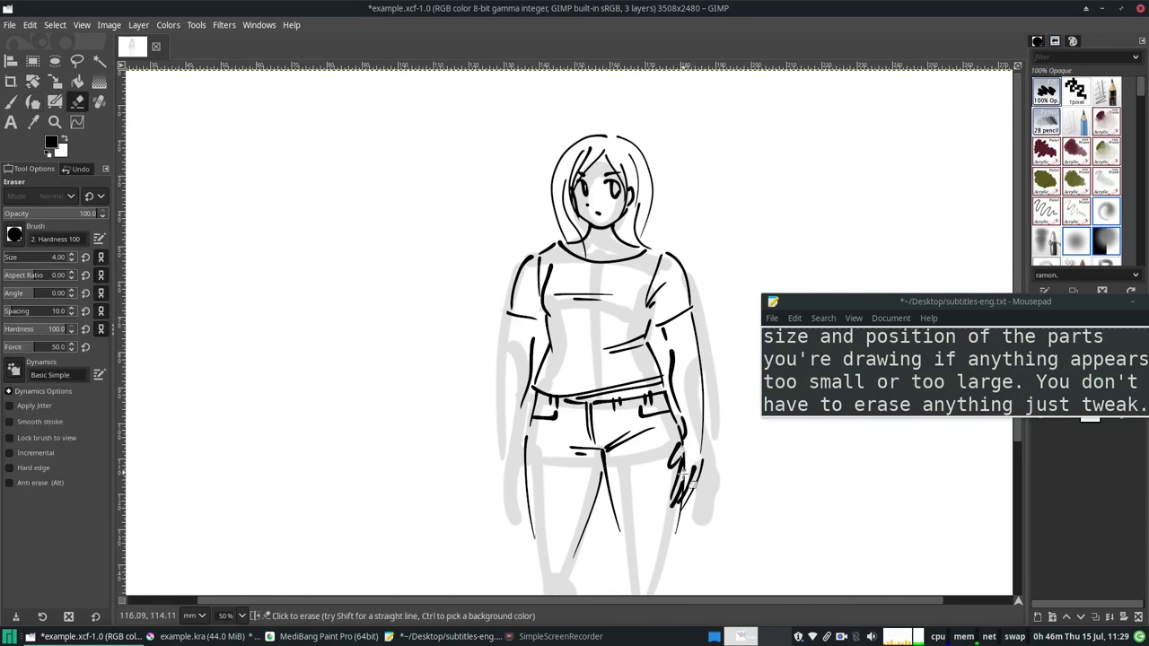
# - Switch to Mousepad and replace the note with "You get the picture"
pyautogui.moveTo(988, 302); pyautogui.dragTo(821, 402)
pyautogui.hotkey('ctrl', 'a')
pyautogui.write('You get the picture')
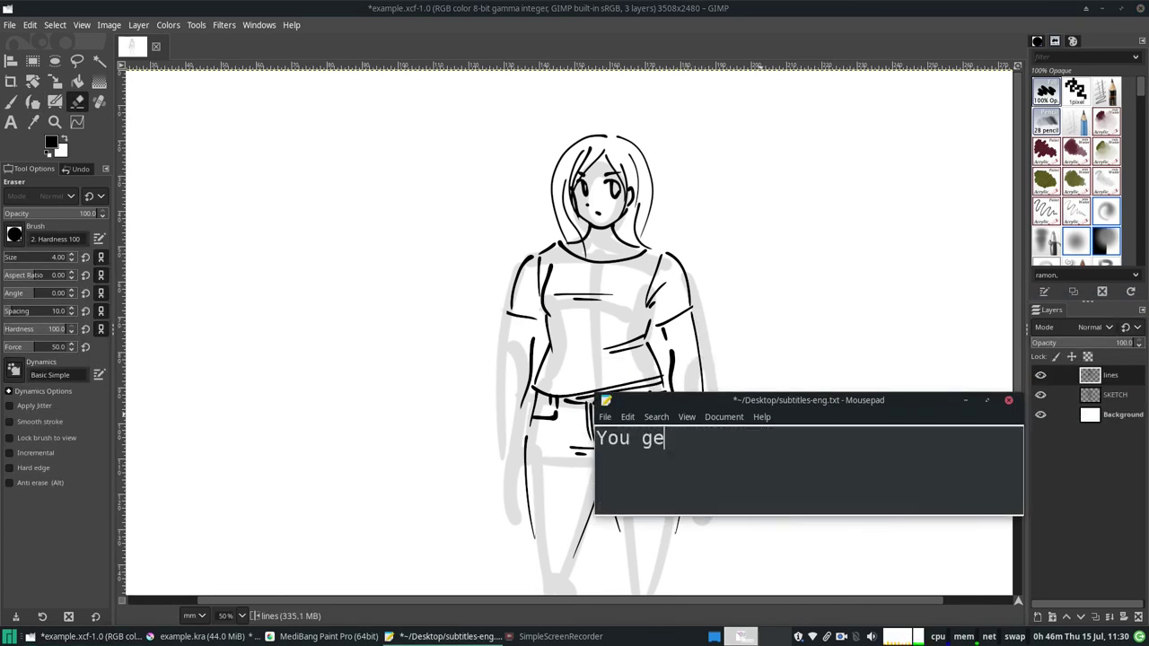